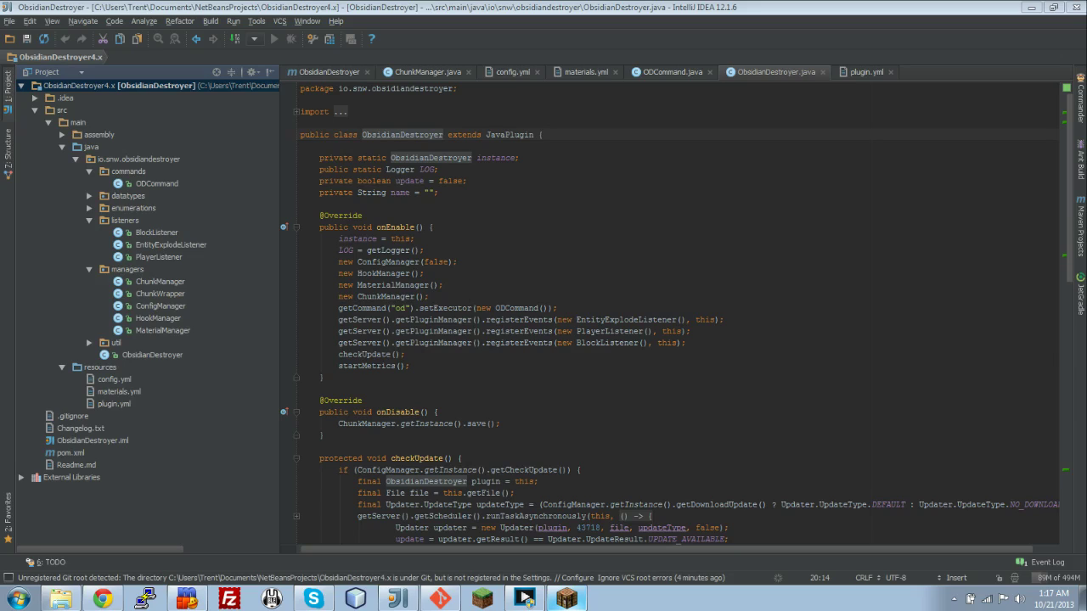
- Run the startserver batch file from the TestServer folder and place its console window beside the folder window
click(60, 599)
double_click(235, 235)
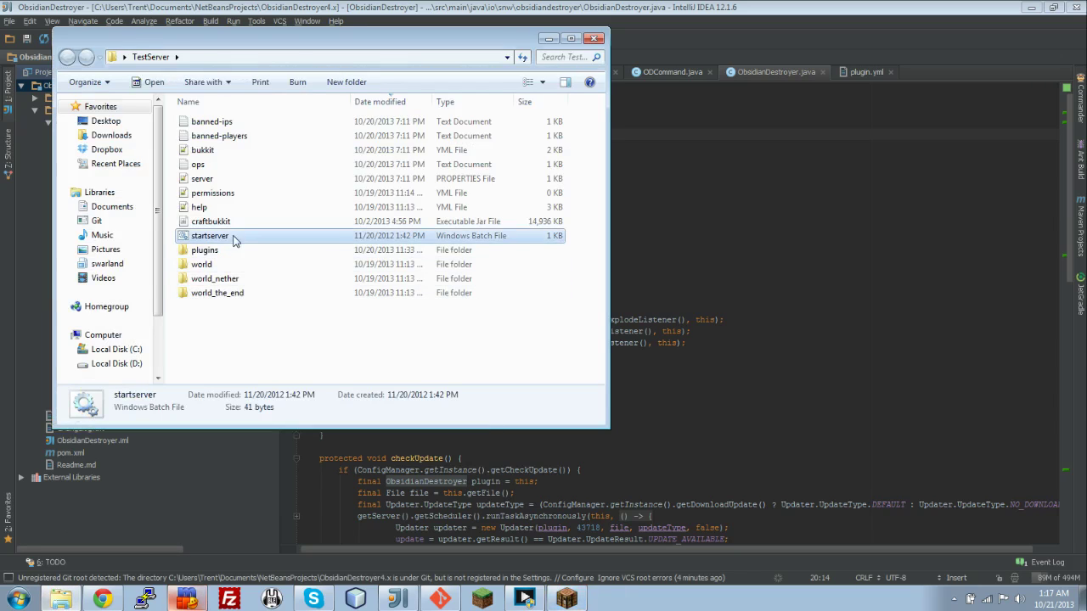
drag(375, 58, 960, 73)
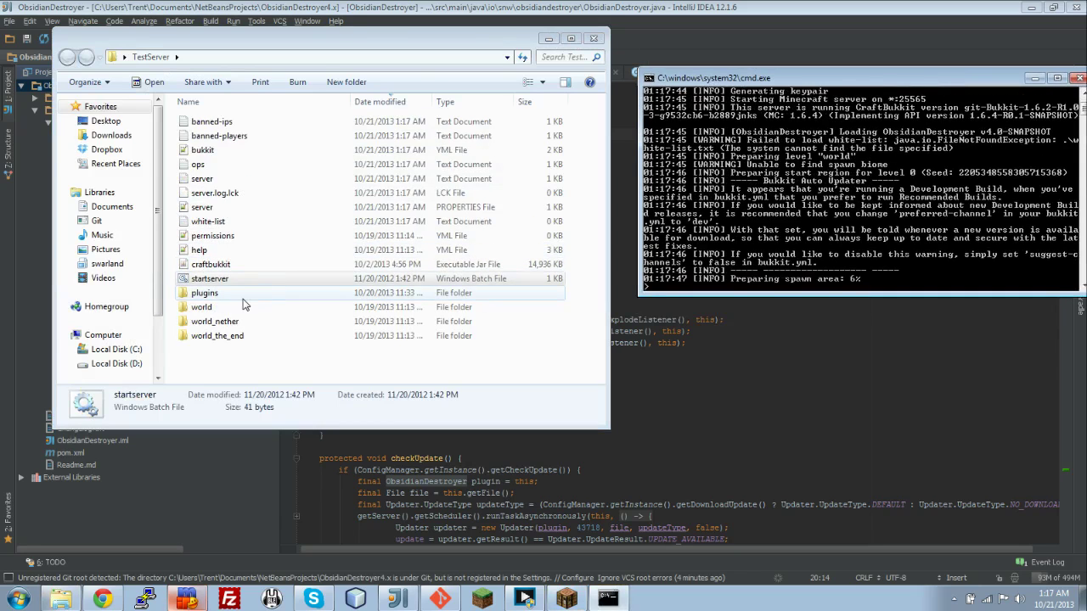
- Open the server's plugins folder and reposition the console window so it is fully visible
double_click(238, 295)
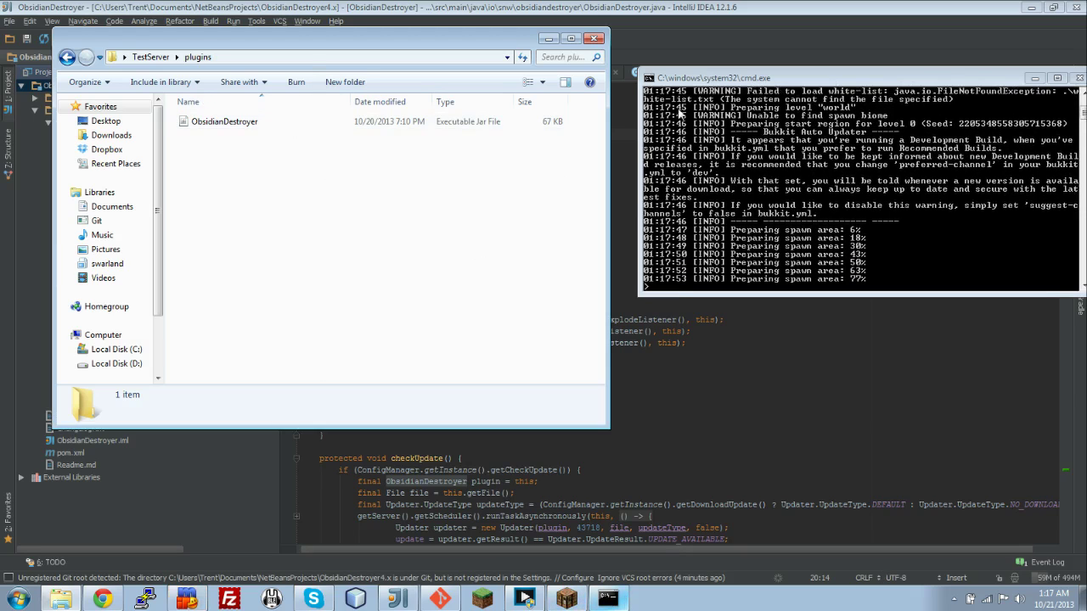
drag(835, 81, 815, 104)
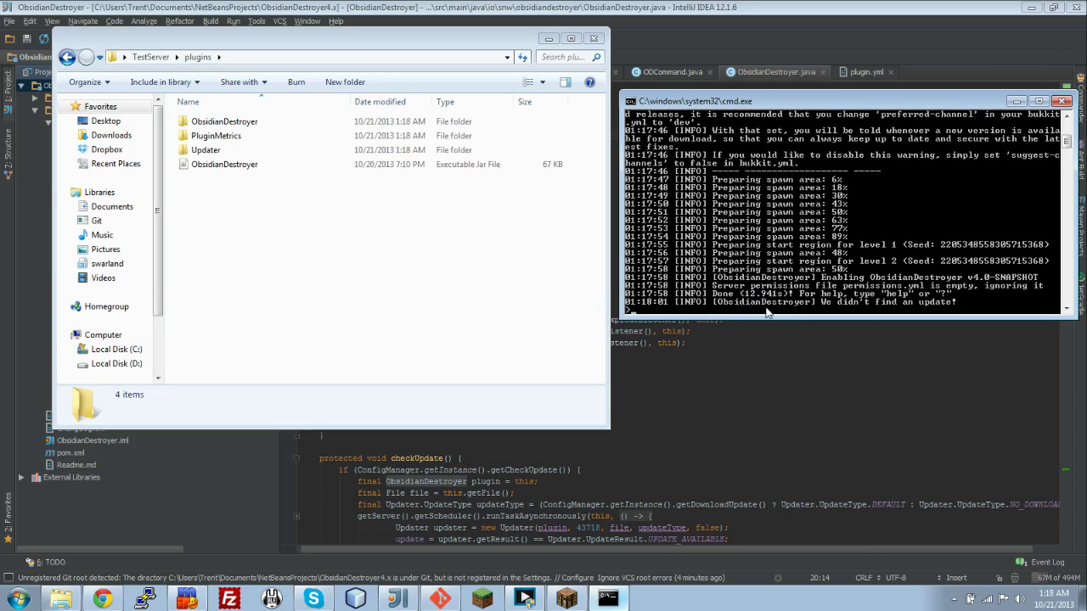
click(388, 286)
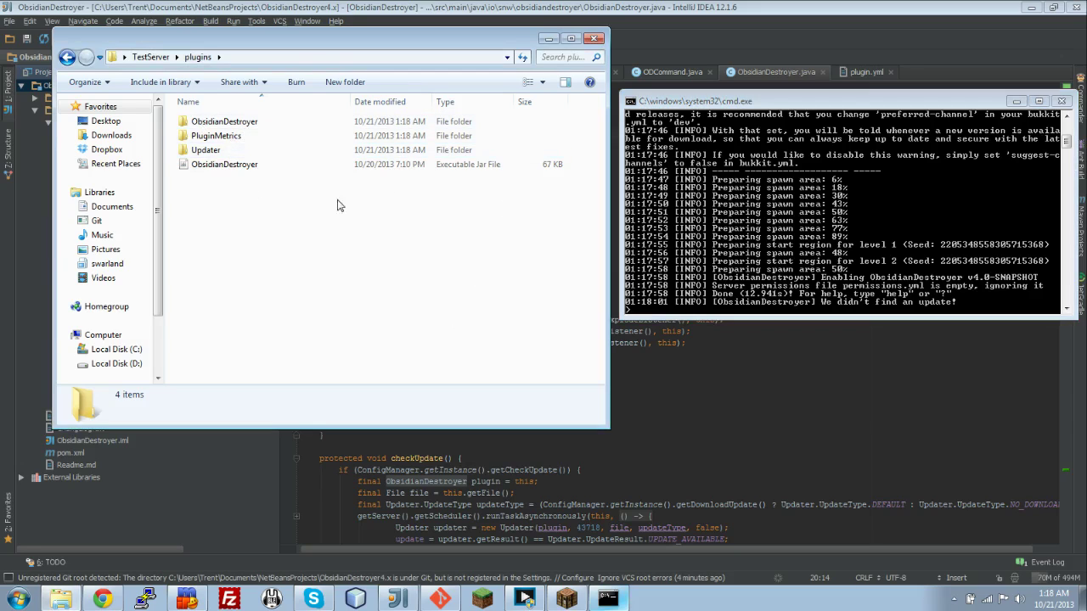
- Open config.yml from the Updater plugin folder in Notepad++ and close all other open documents
double_click(264, 152)
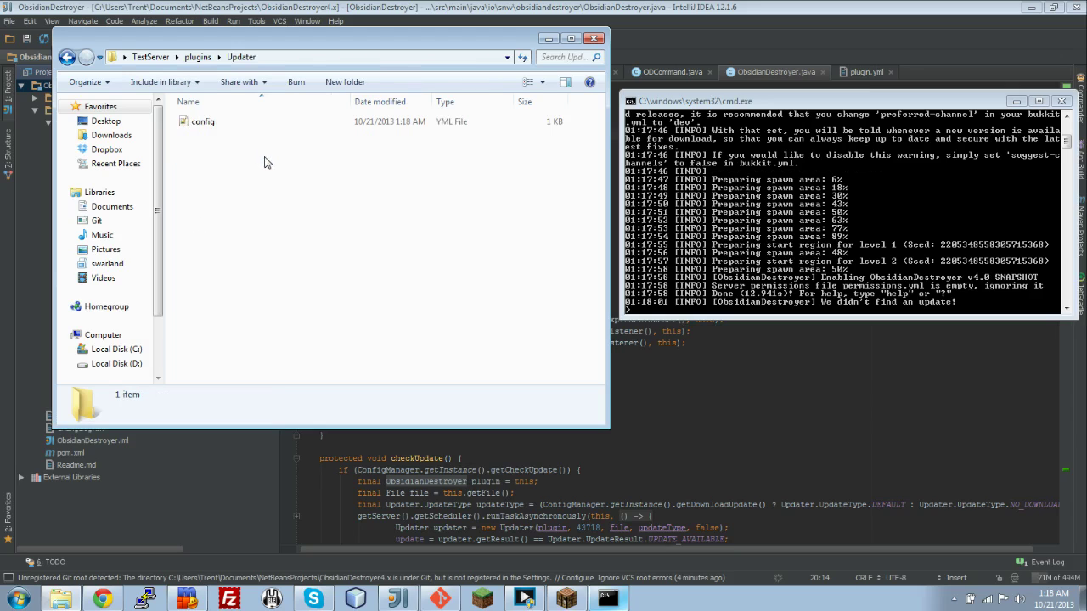
double_click(266, 136)
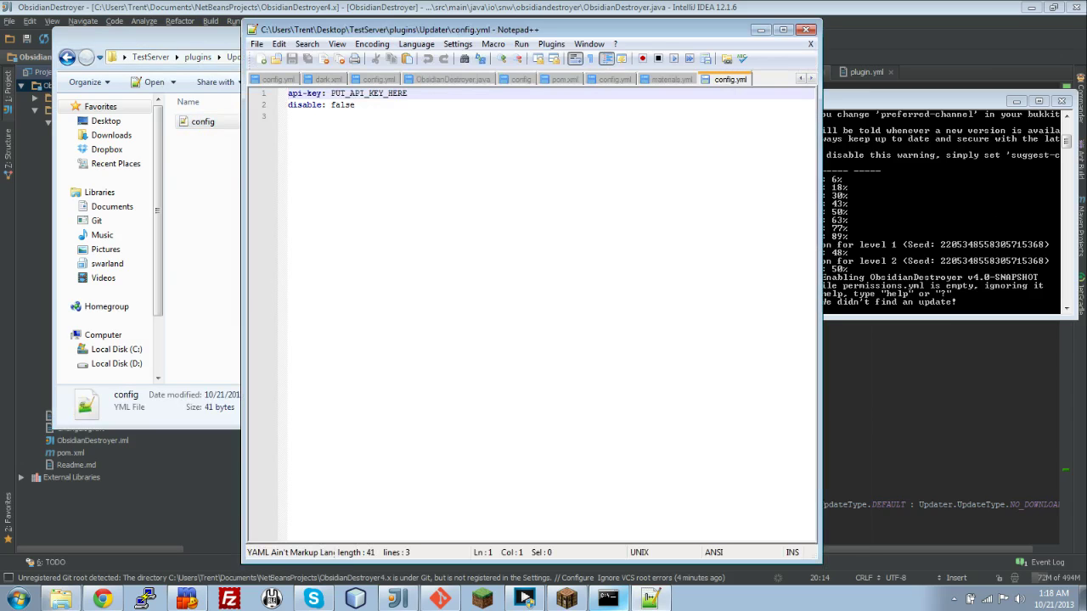
right_click(724, 81)
click(755, 104)
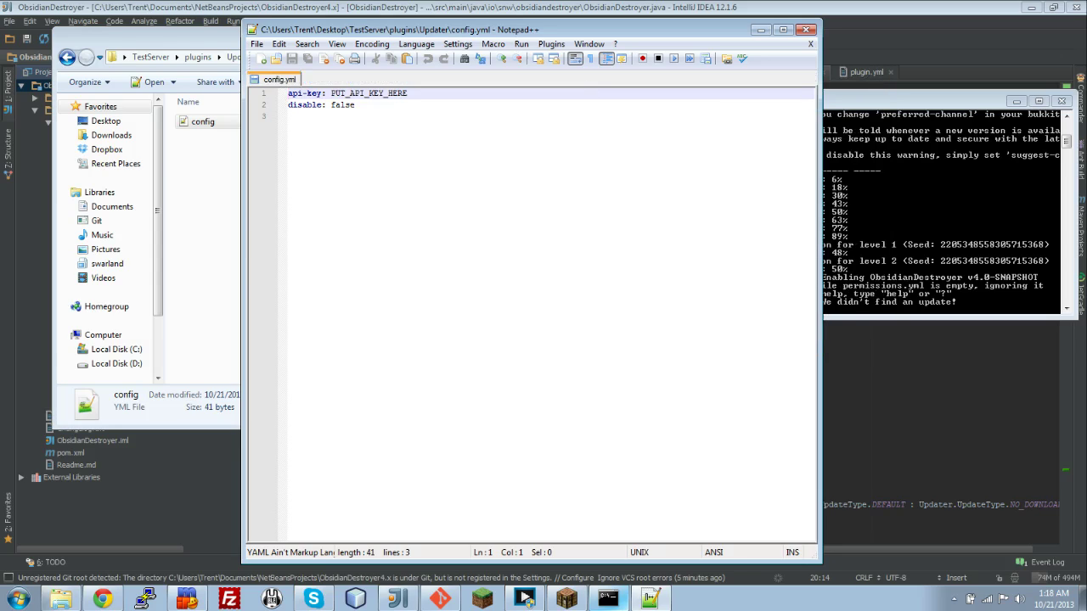
- Examine the api-key setting in the Updater config, close the editor and return to the plugins folder
double_click(382, 94)
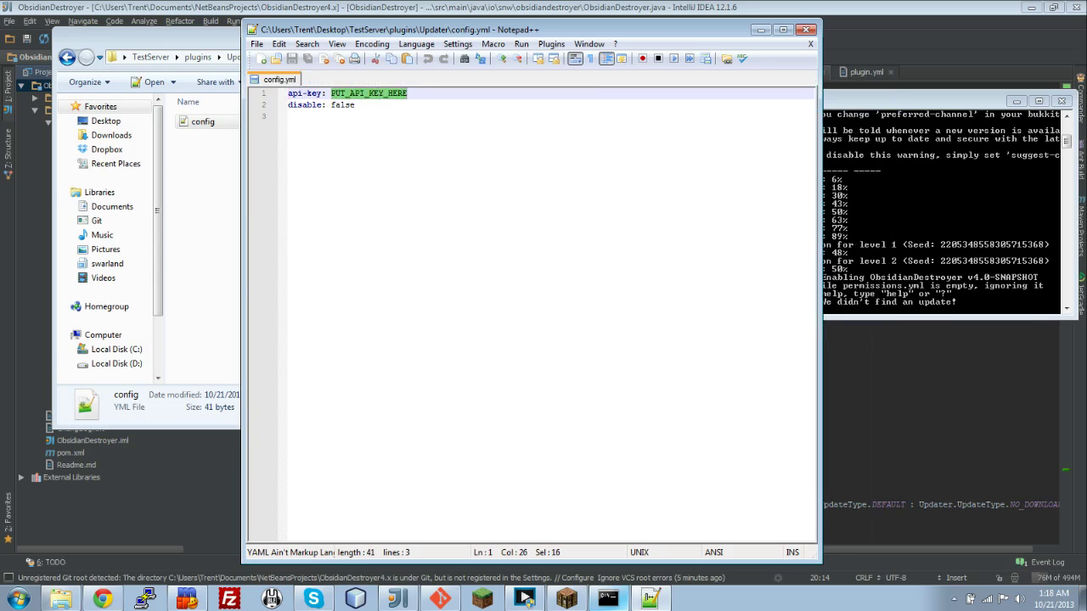
click(288, 117)
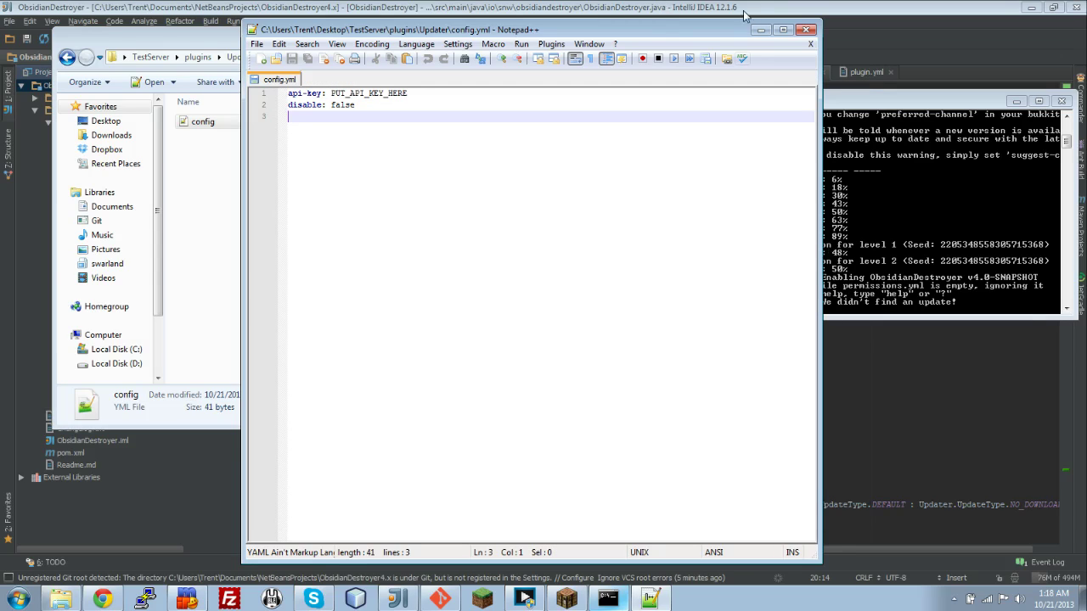
click(807, 30)
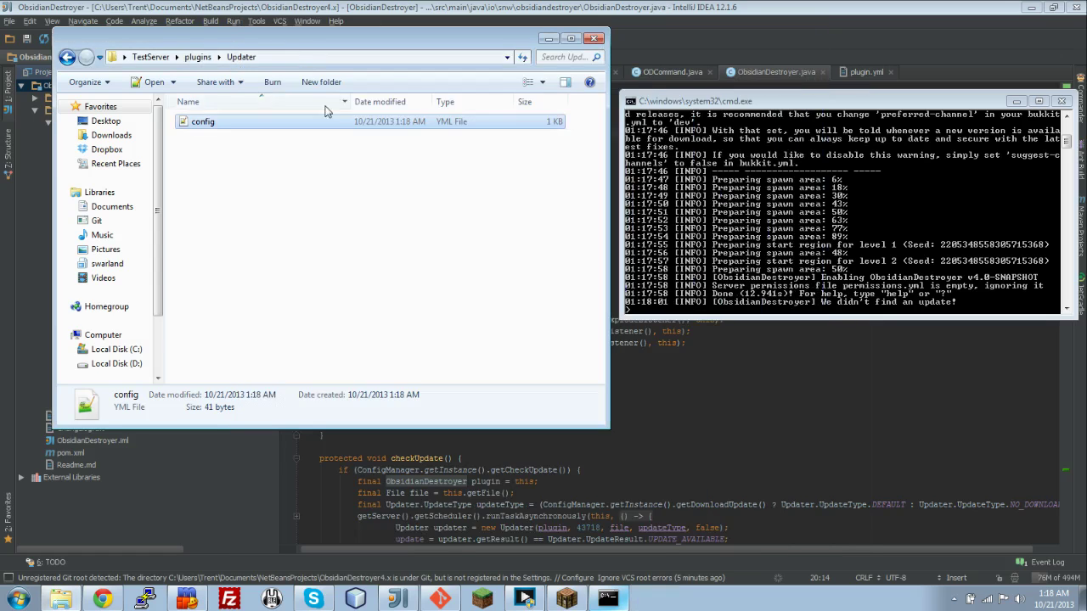
key(BackSpace)
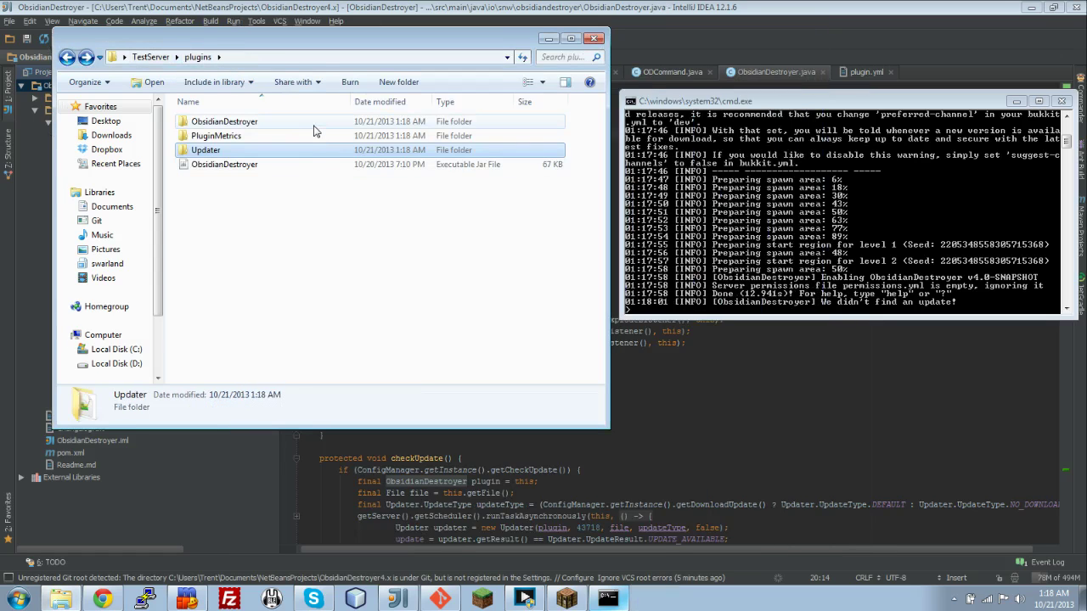
- Look inside the ObsidianDestroyer folder's data and durabilities subfolders, and return to the ObsidianDestroyer folder
double_click(313, 125)
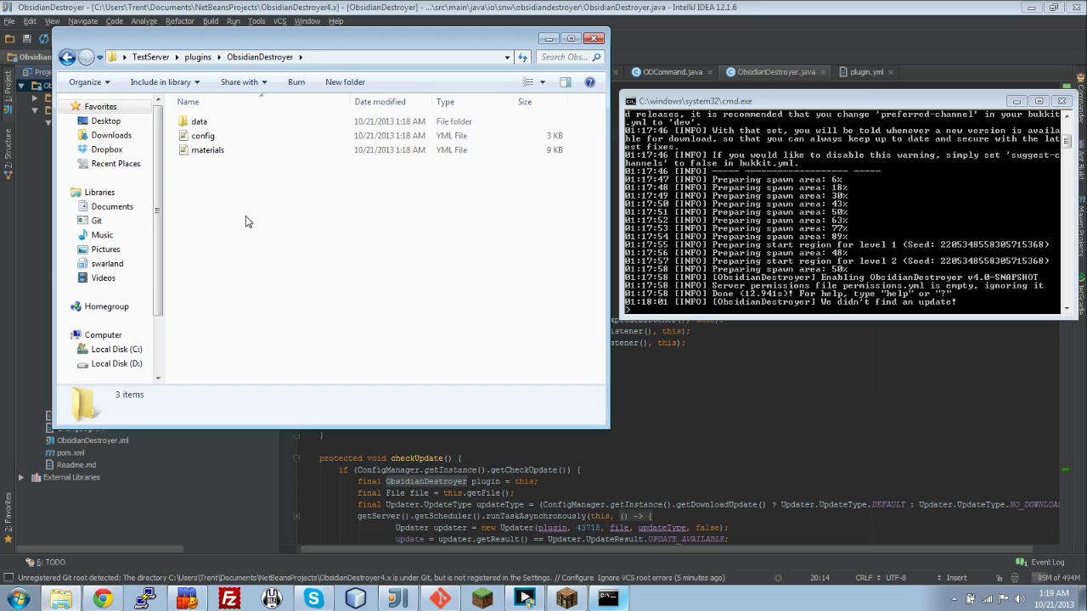
double_click(202, 122)
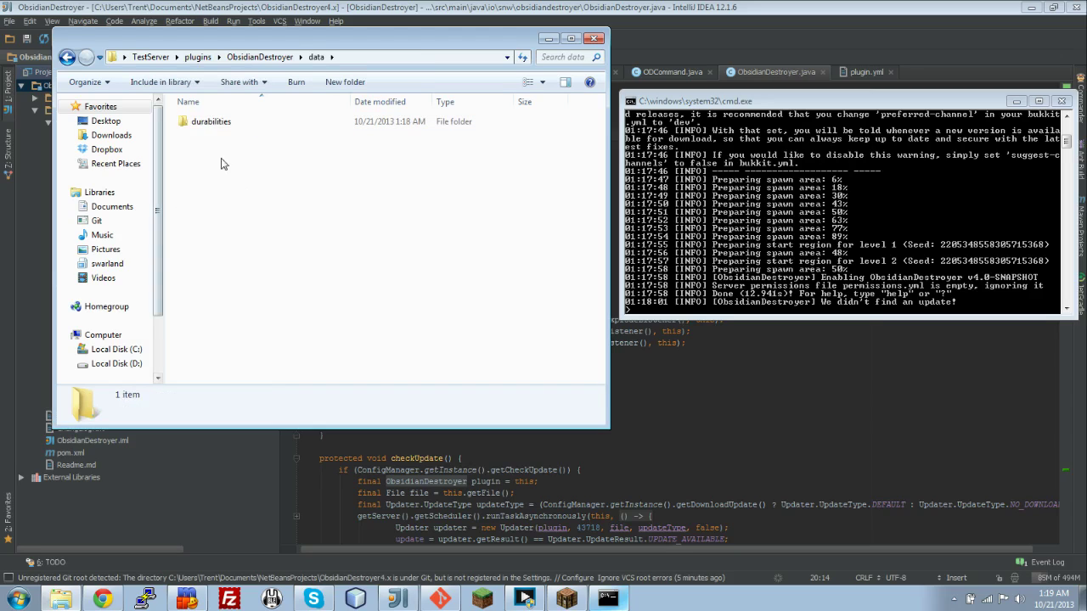
double_click(247, 122)
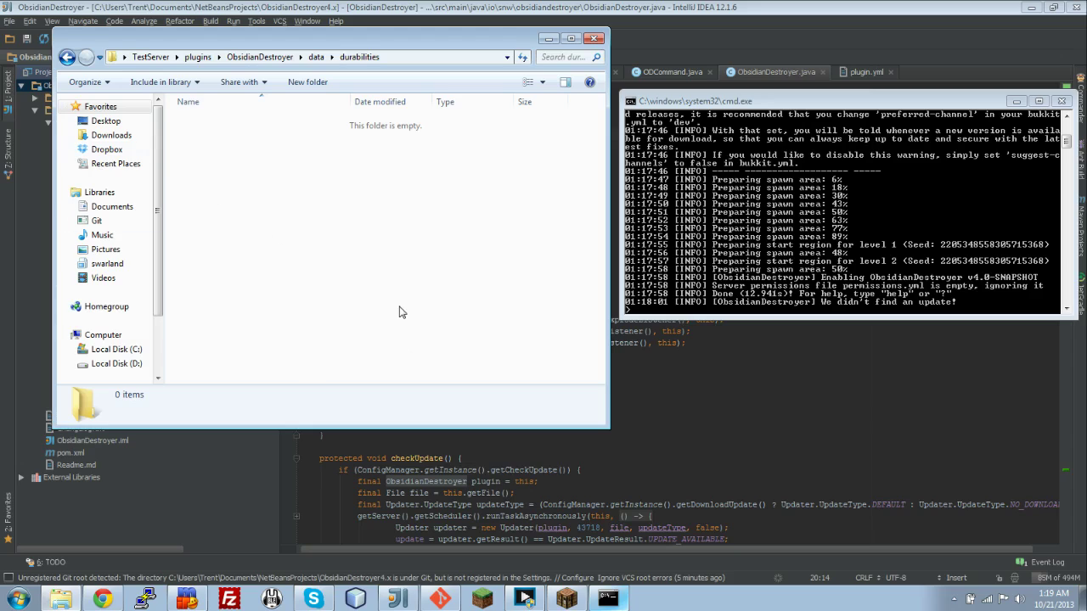
click(66, 57)
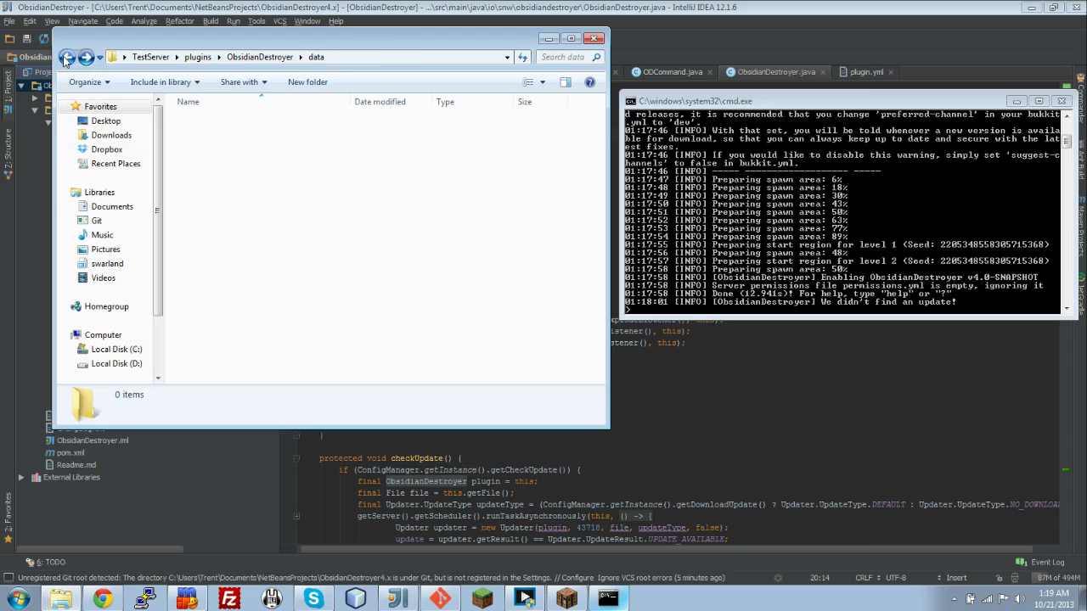
click(66, 58)
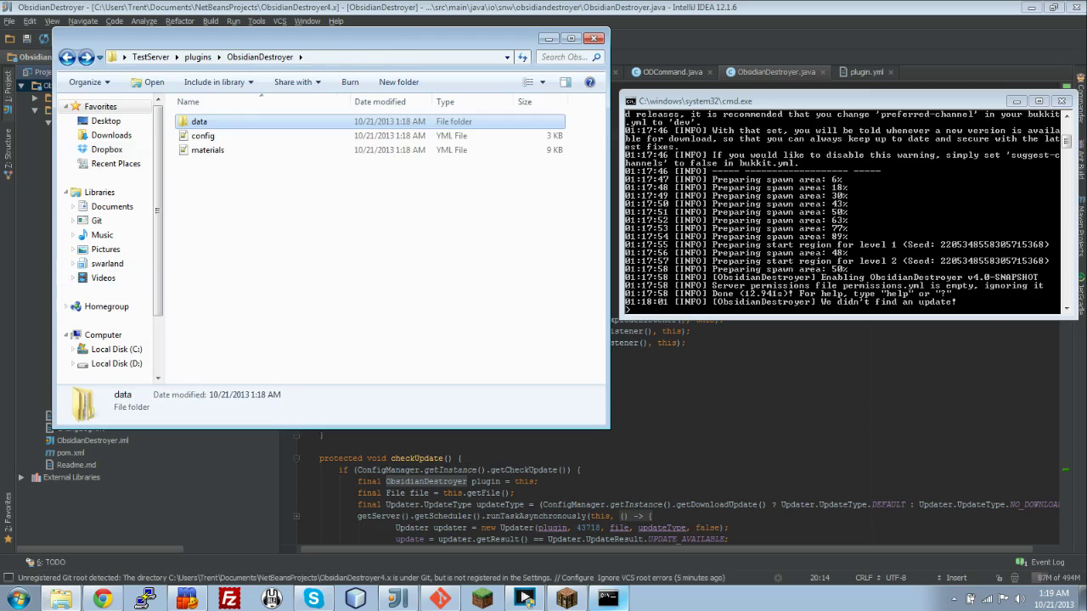
- Open ObsidianDestroyer's config.yml and review the update and radius settings and the note about durability in materials.yml
double_click(260, 138)
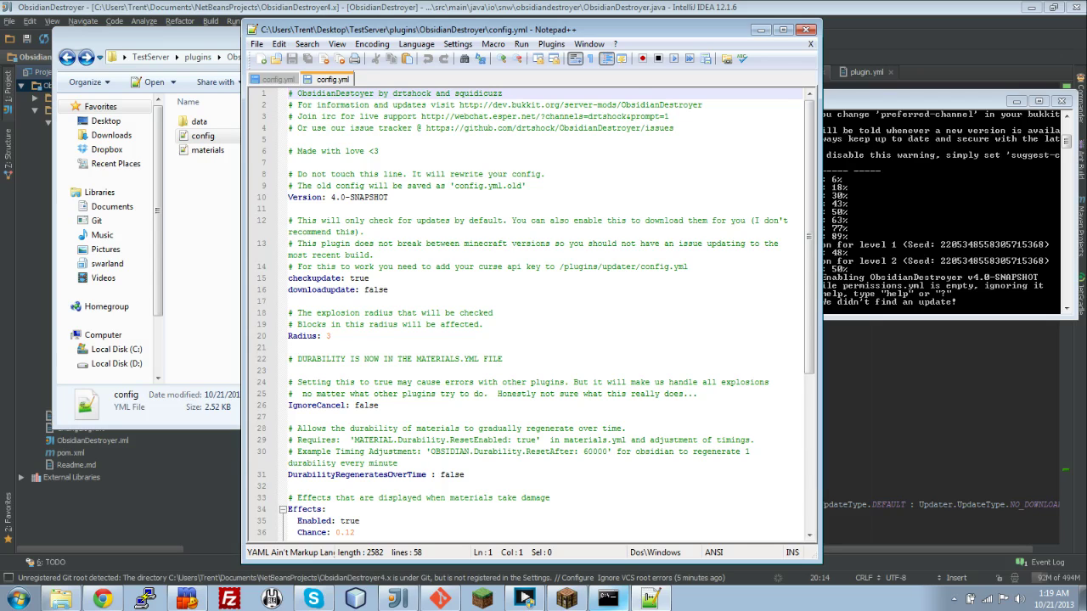
scroll(535, 315, down, 1)
scroll(536, 312, down, 1)
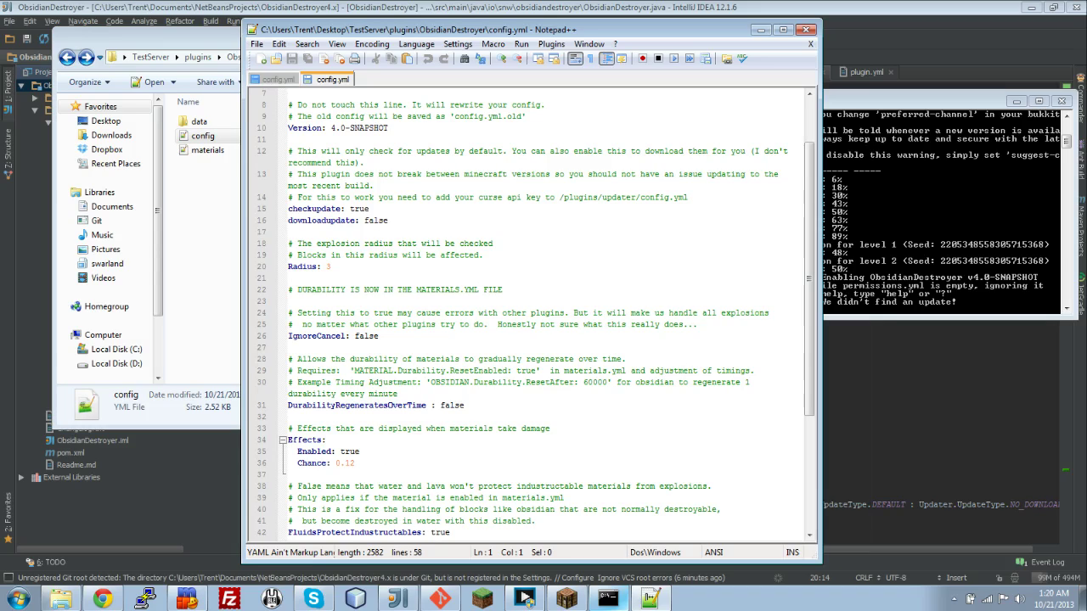
double_click(437, 290)
drag(506, 290, 365, 278)
click(364, 294)
scroll(364, 294, down, 3)
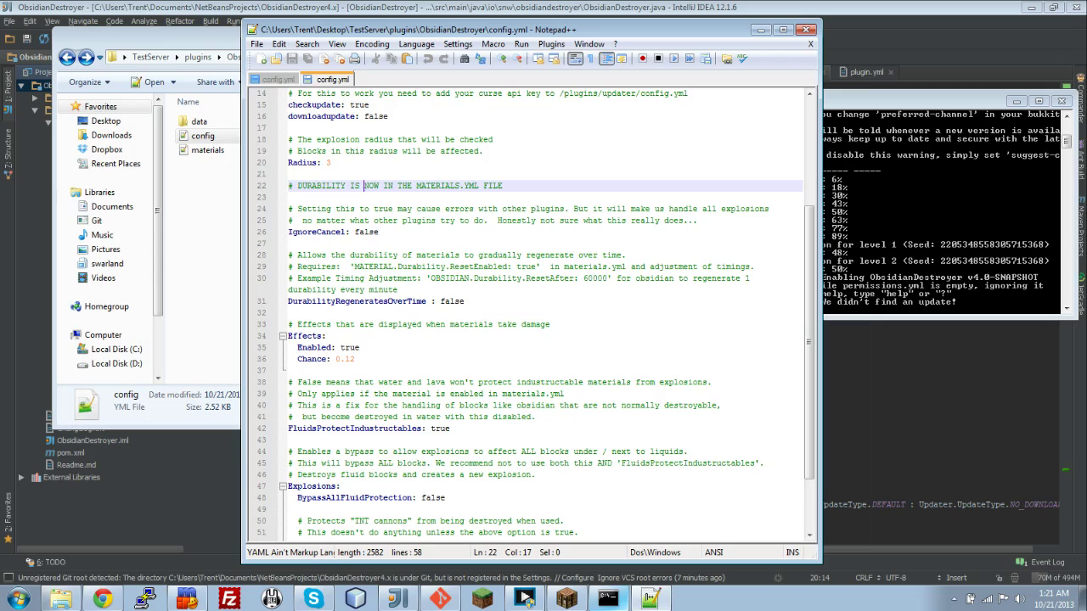
- Examine the explosion options BypassAllFluidProtection and TNTCannonsProtected in config.yml
scroll(535, 314, down, 2)
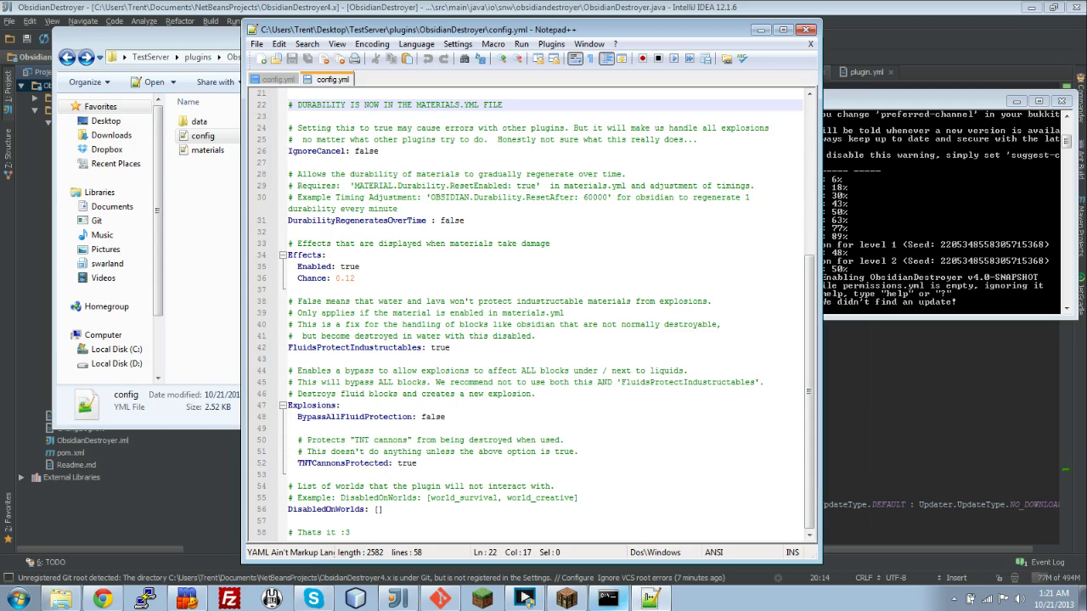
drag(446, 417, 287, 417)
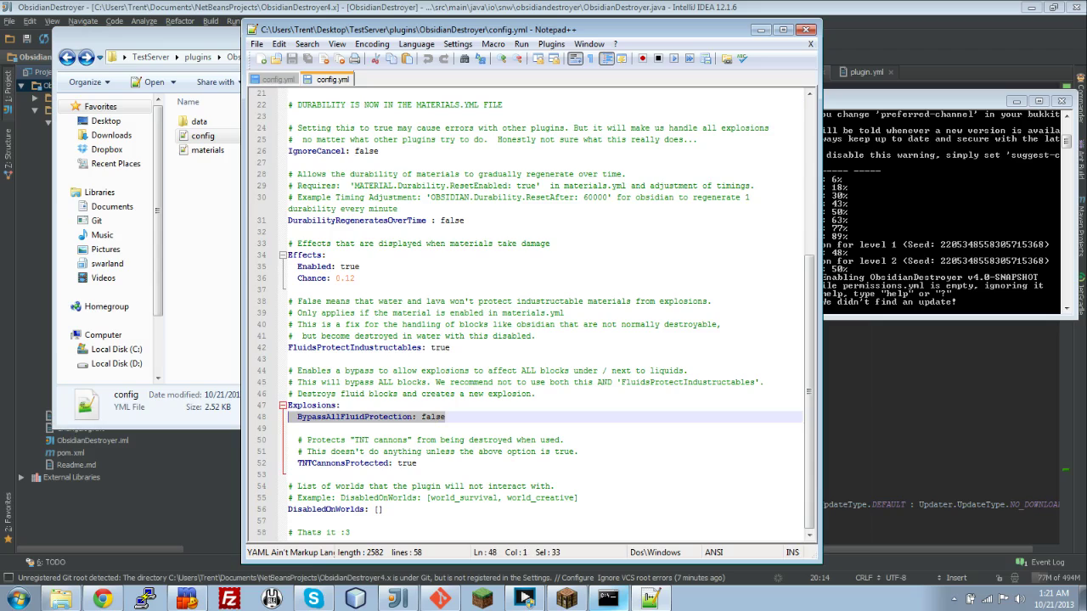
click(407, 417)
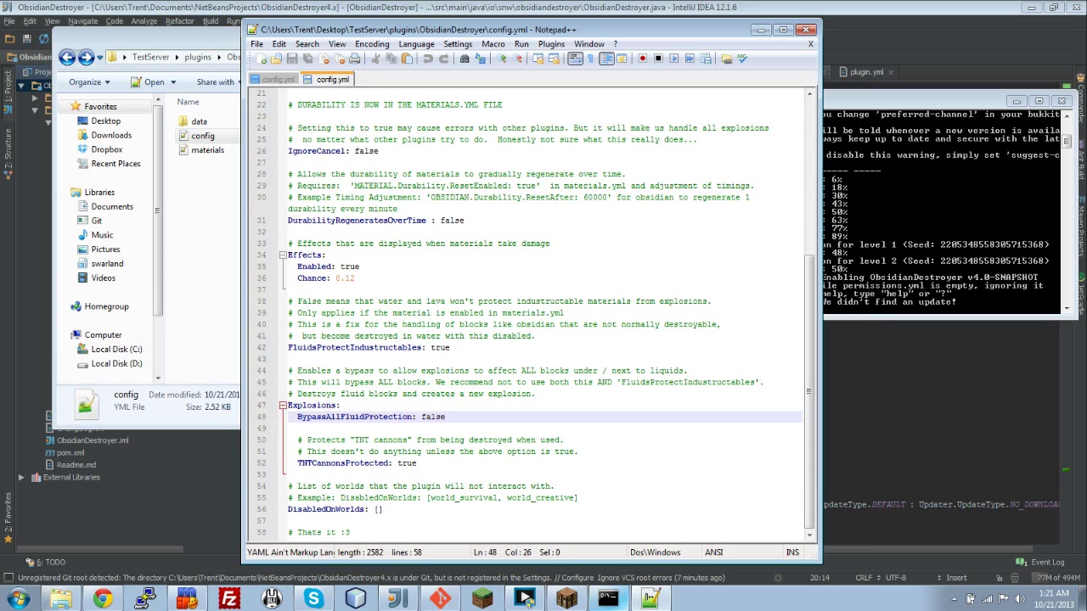
click(444, 417)
click(344, 463)
click(417, 463)
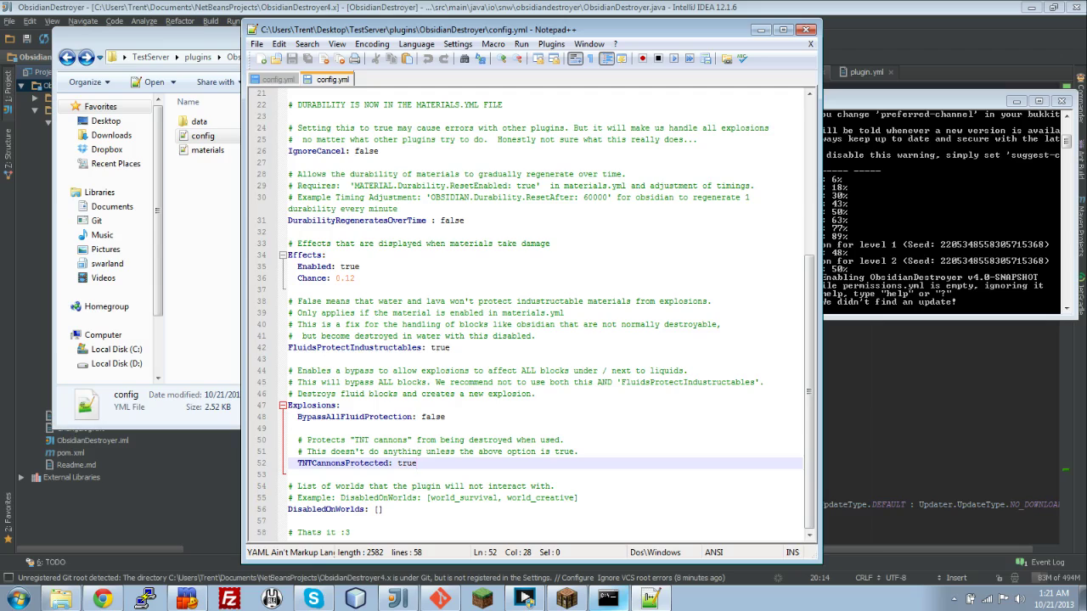
double_click(435, 417)
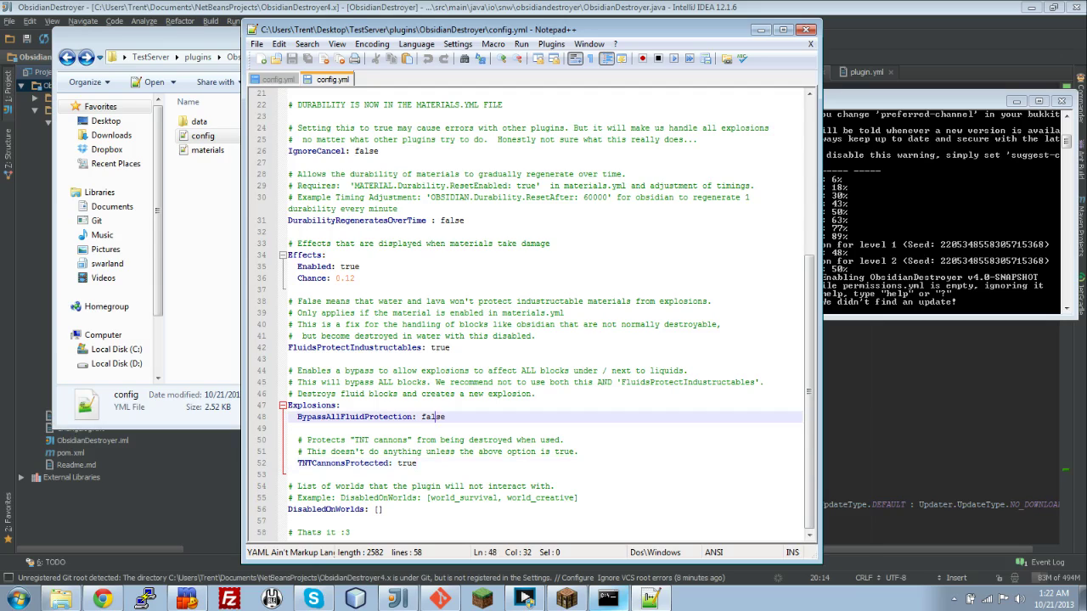
drag(419, 471, 397, 465)
click(435, 463)
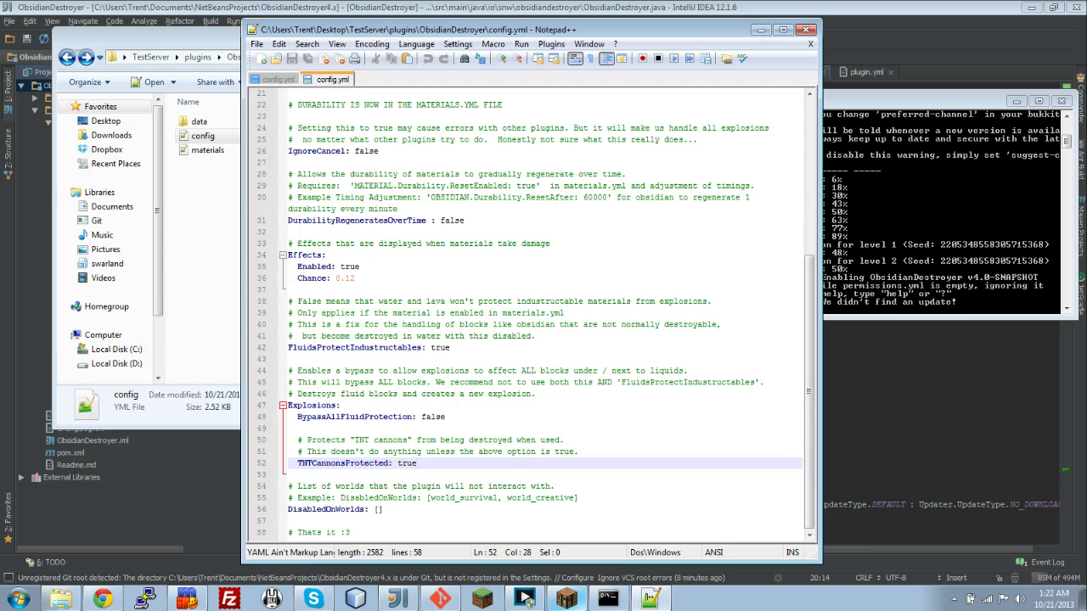
- Try listing world and pvp_world under DisabledOnWorlds, and undo the entry
click(374, 509)
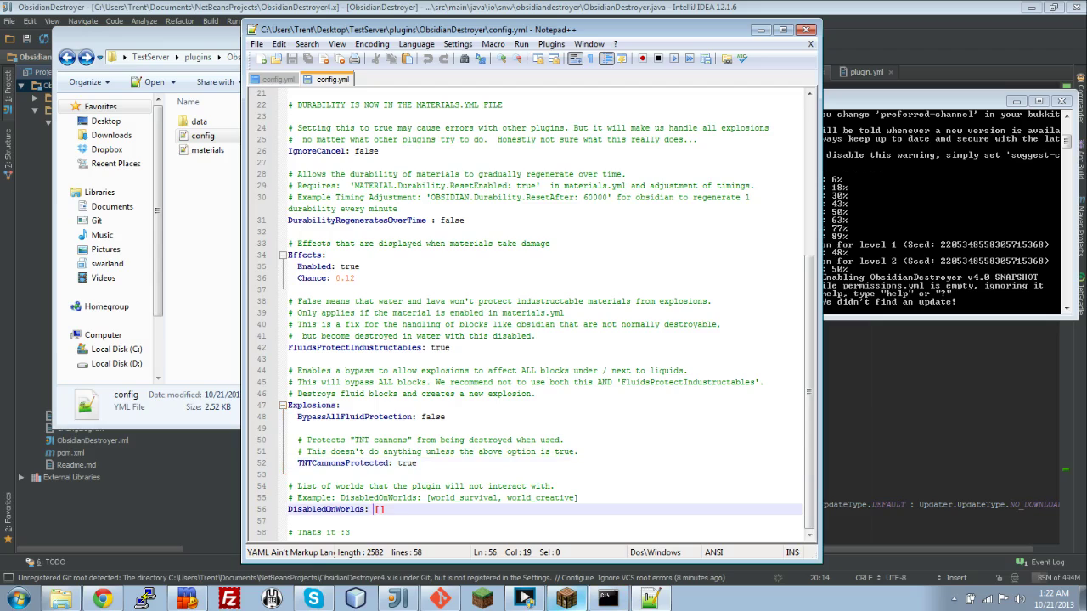
key(Right)
text(world, pvp_wor)
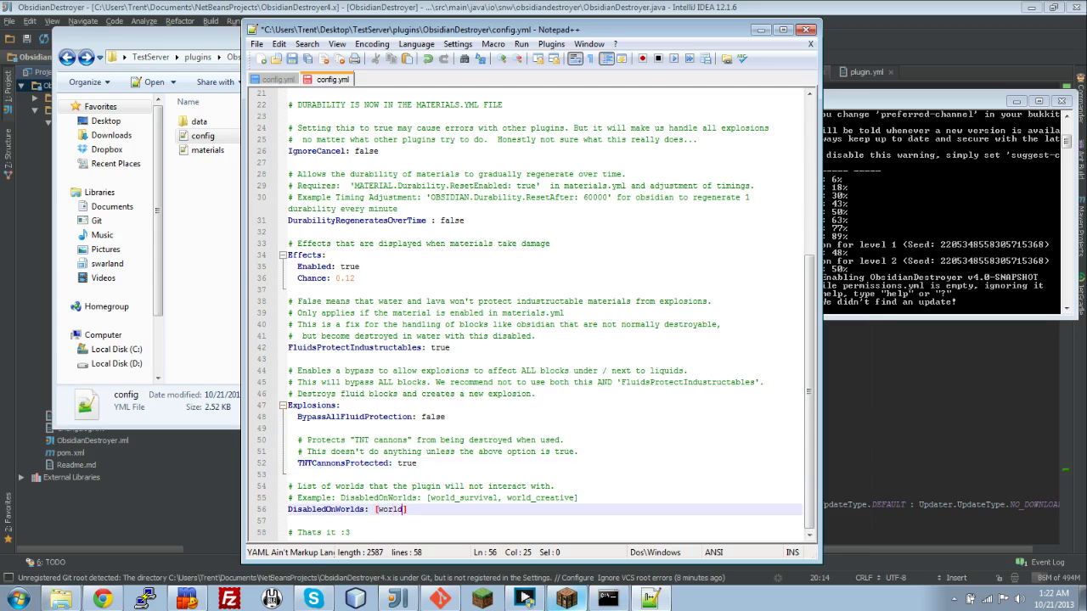
text(ld)
key(ctrl+z)
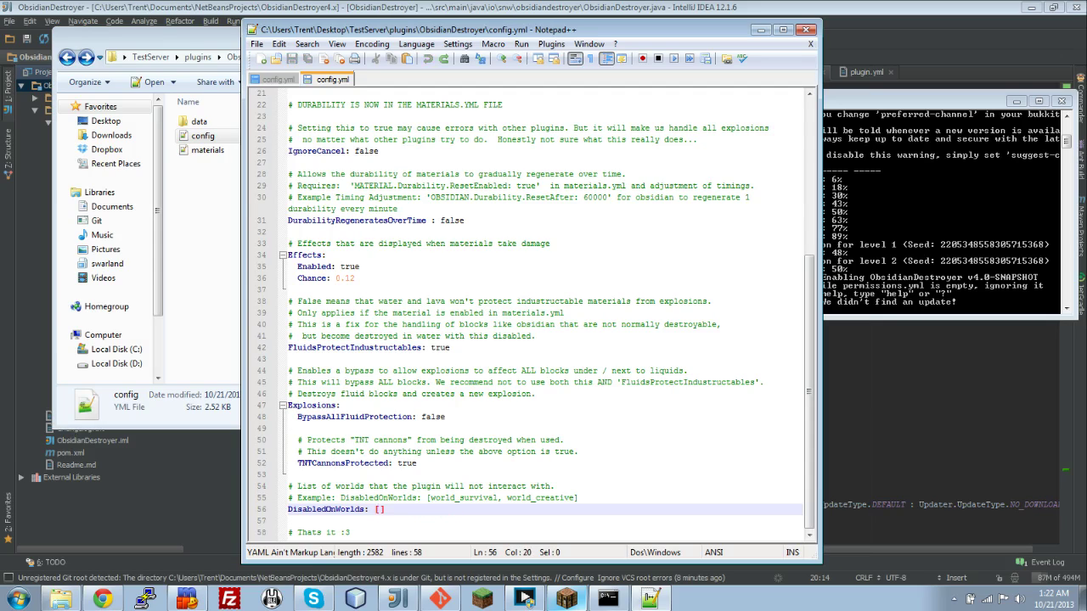
- Look over the first part of ObsidianDestroyer's config.yml once more and close the editor
scroll(526, 314, up, 5)
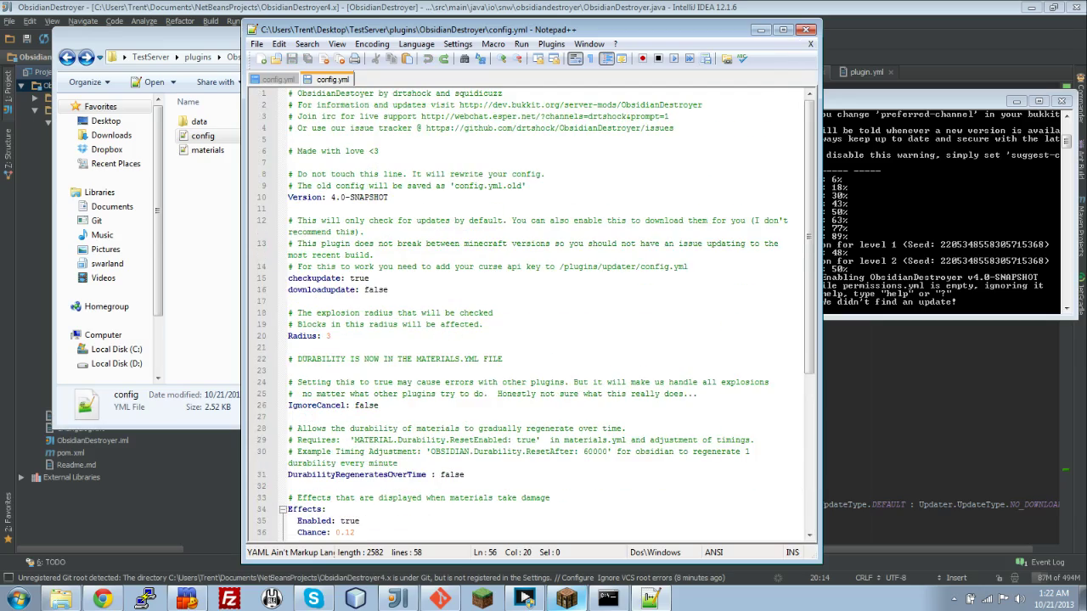
scroll(535, 315, up, 2)
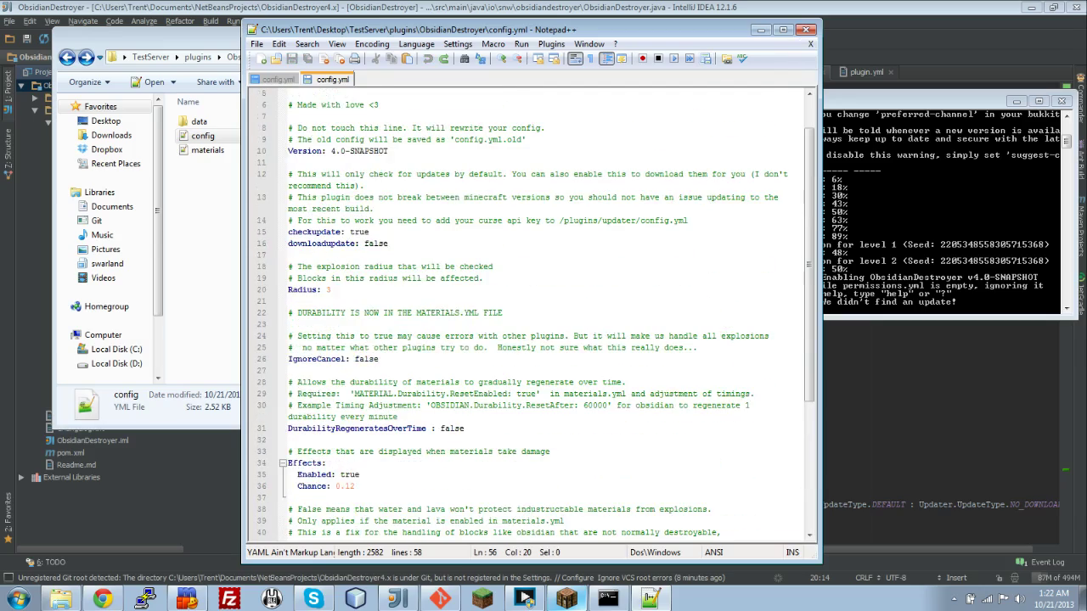
click(807, 30)
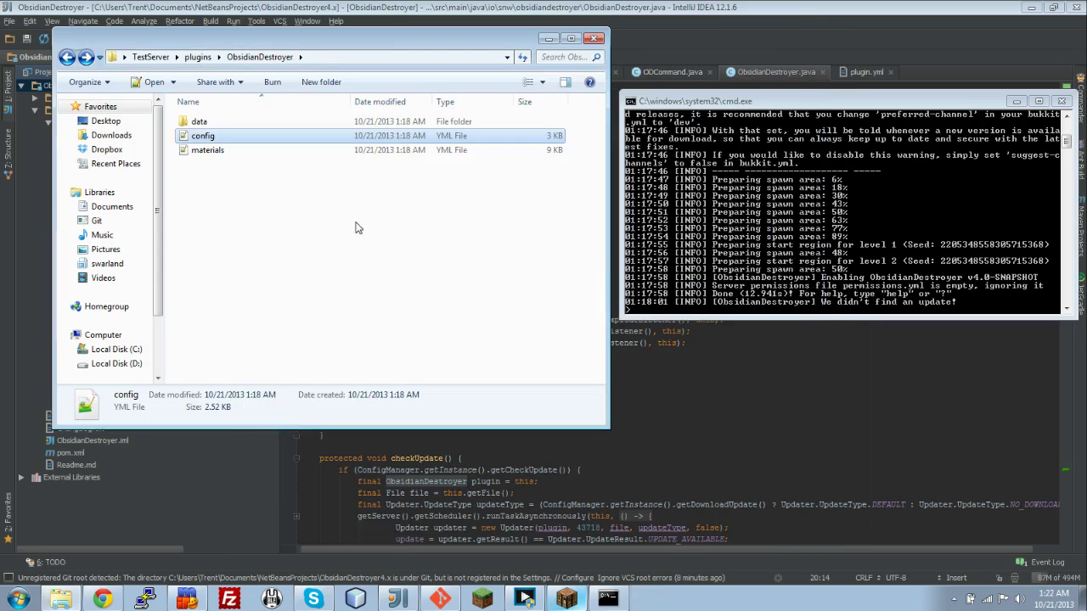
- Open materials.yml from the plugin folder and look at HandledMaterials, the STONE entry and its Enabled setting
double_click(380, 150)
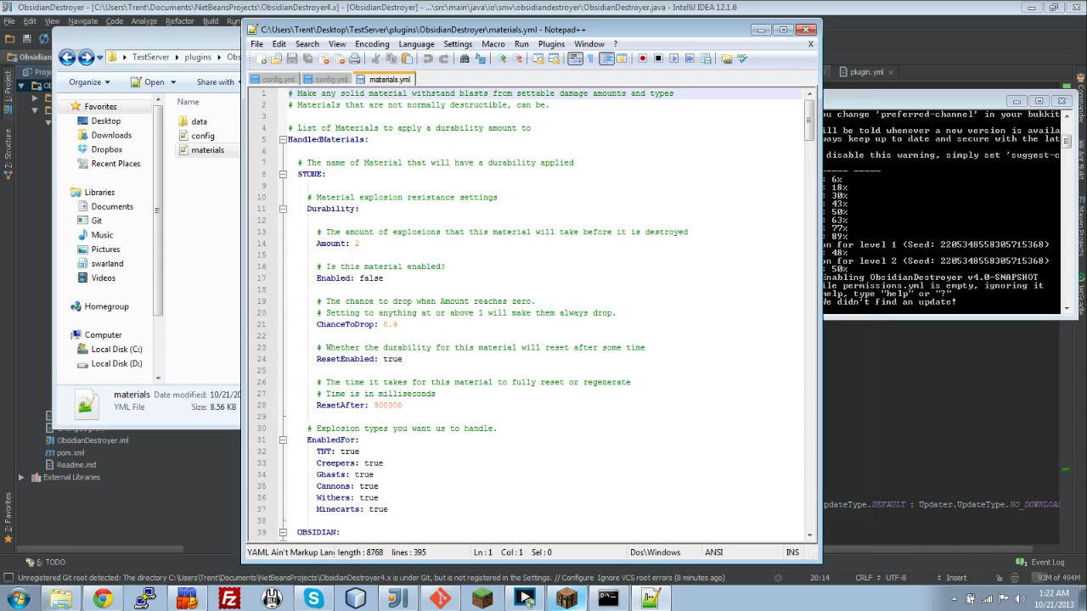
drag(368, 140, 288, 139)
click(326, 174)
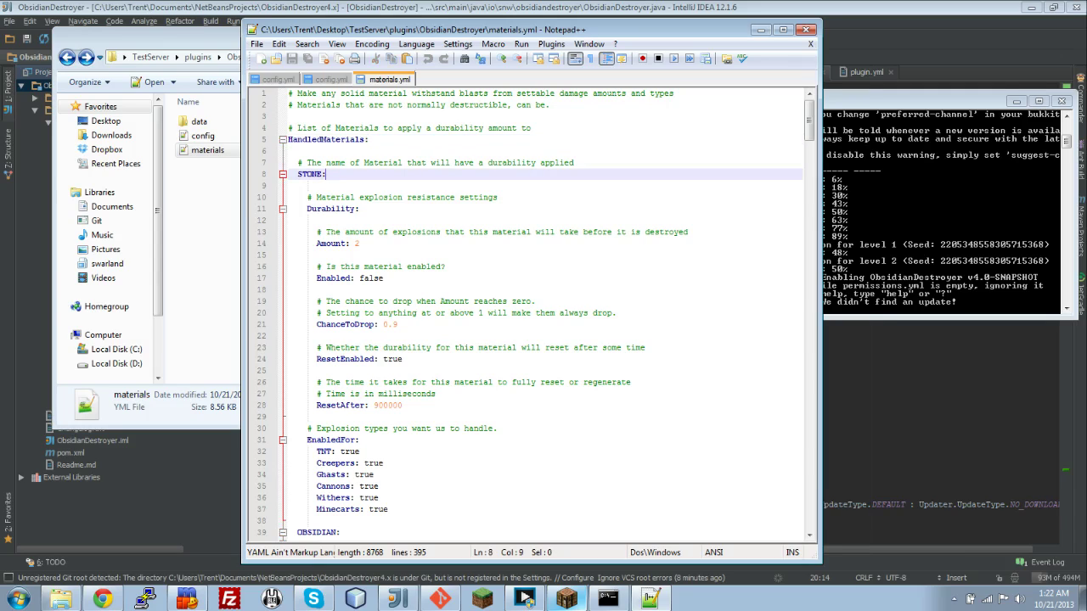
drag(331, 279, 383, 278)
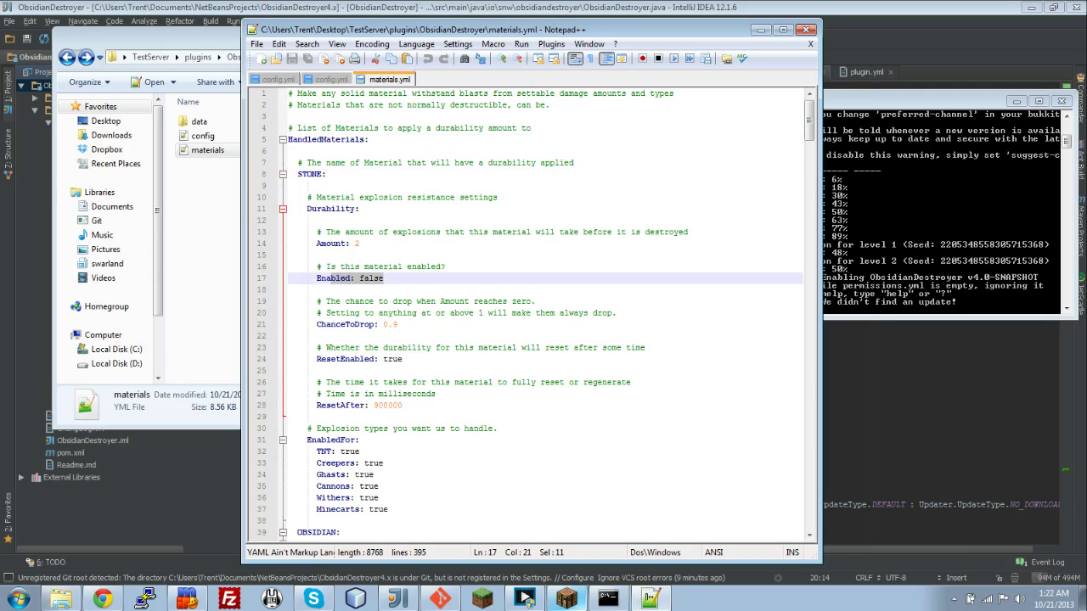
click(383, 279)
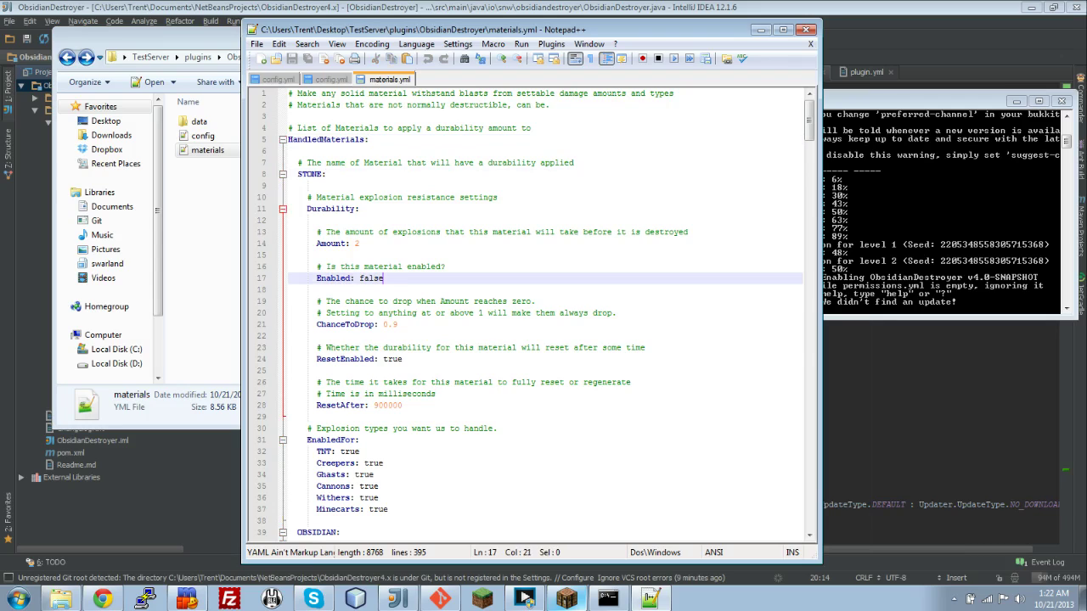
double_click(308, 174)
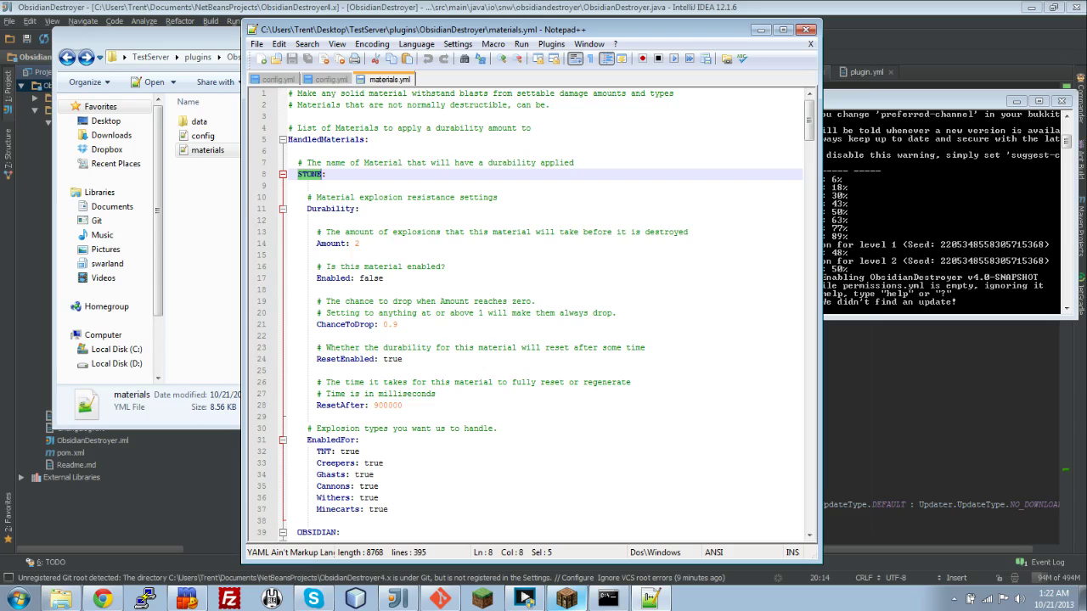
- Examine STONE's Durability block in materials.yml, in particular the Amount and Enabled settings
drag(306, 209, 289, 417)
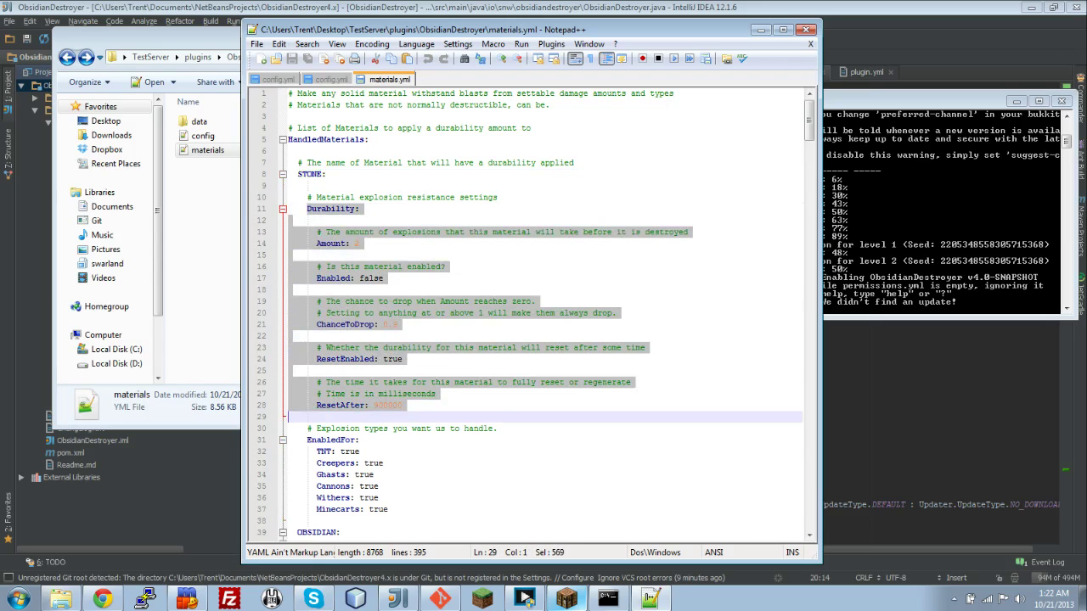
click(344, 224)
click(360, 244)
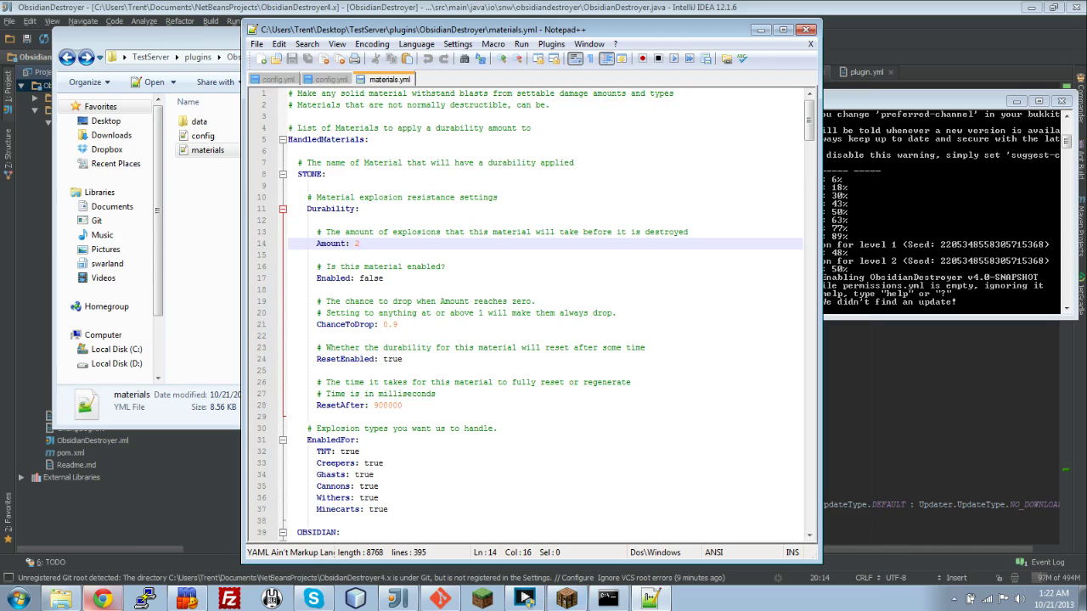
double_click(370, 279)
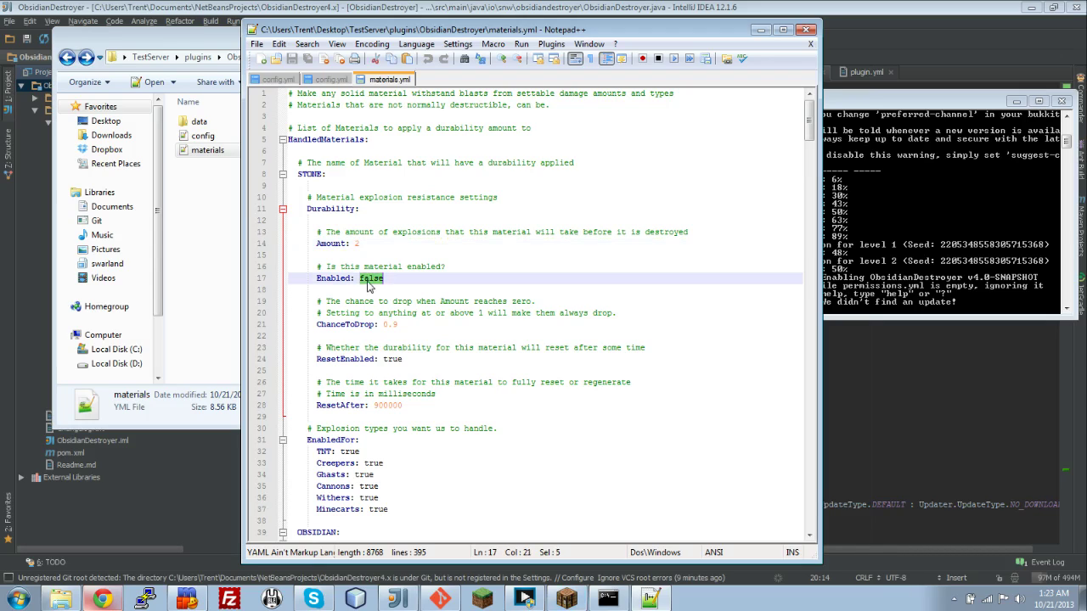
key(Down)
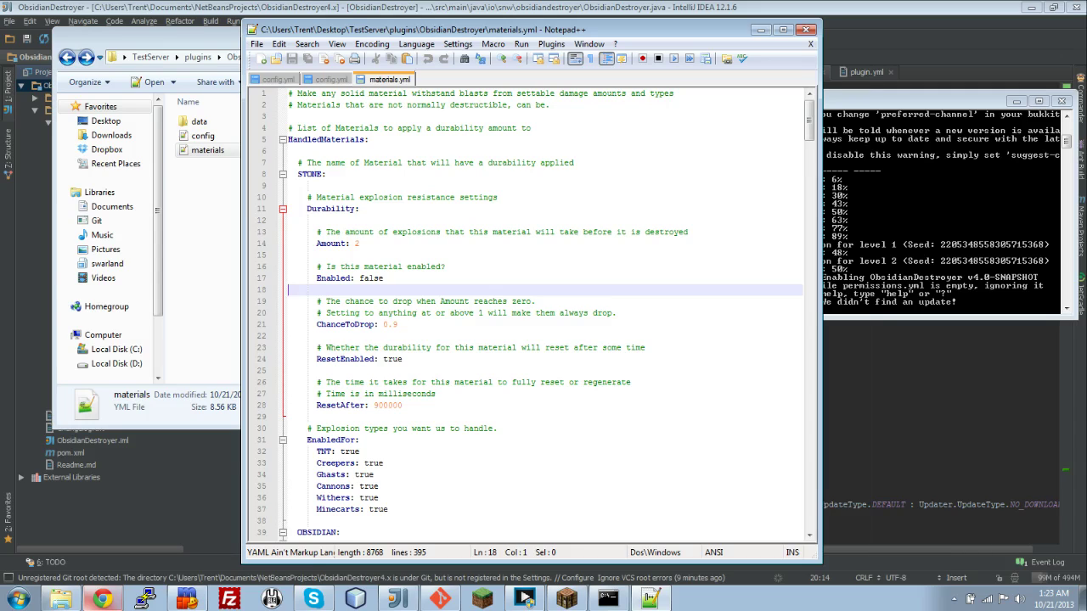
- Examine STONE's ChanceToDrop setting and the comment about the value that makes the material always drop
drag(397, 325, 316, 313)
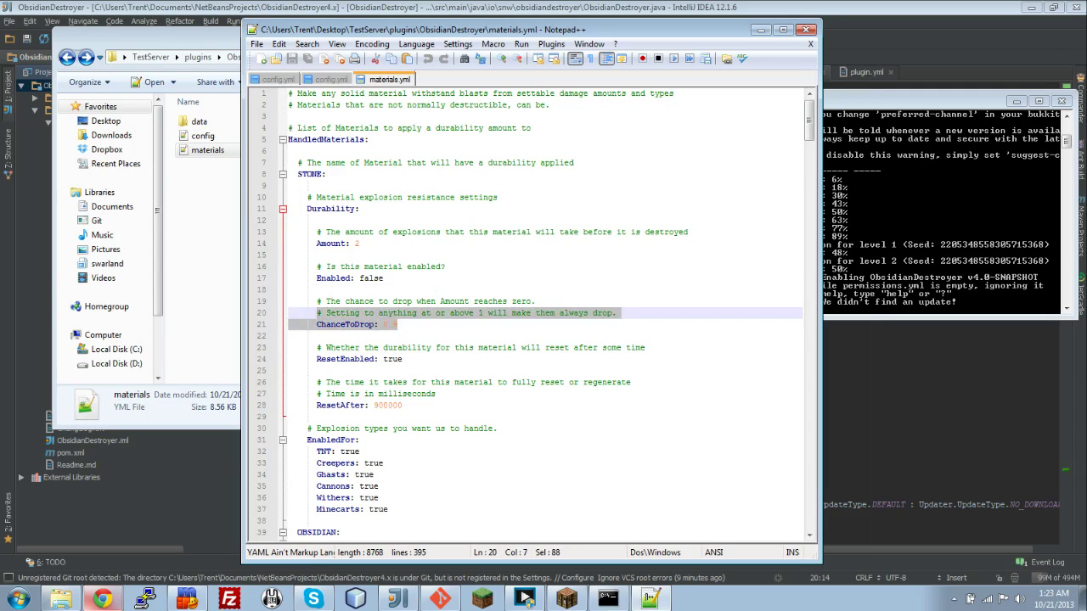
key(Down)
key(End)
key(shift+Home)
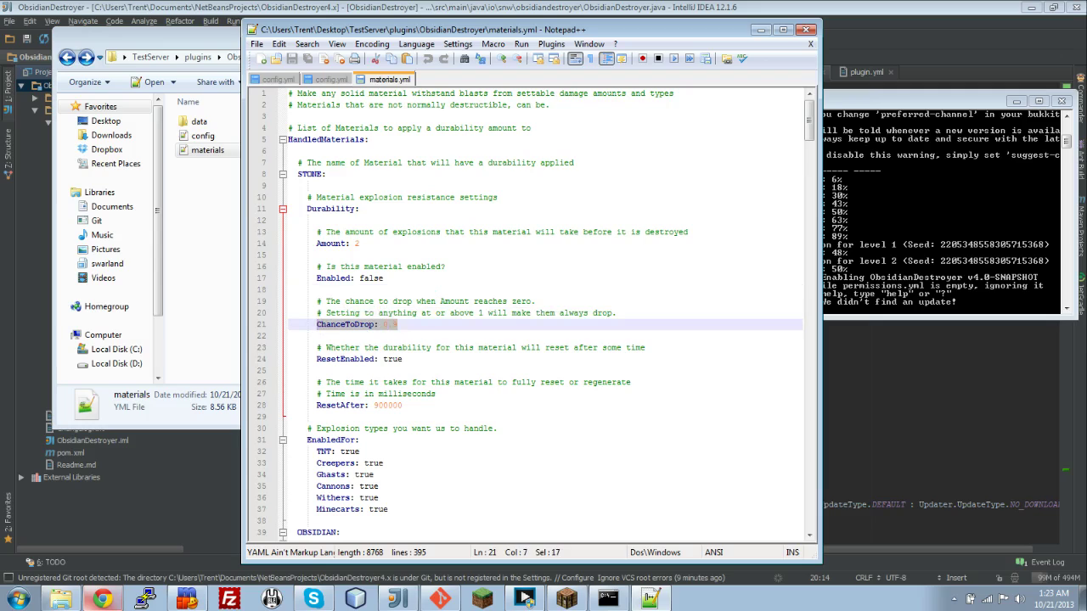
key(End)
key(BackSpace)
text(9)
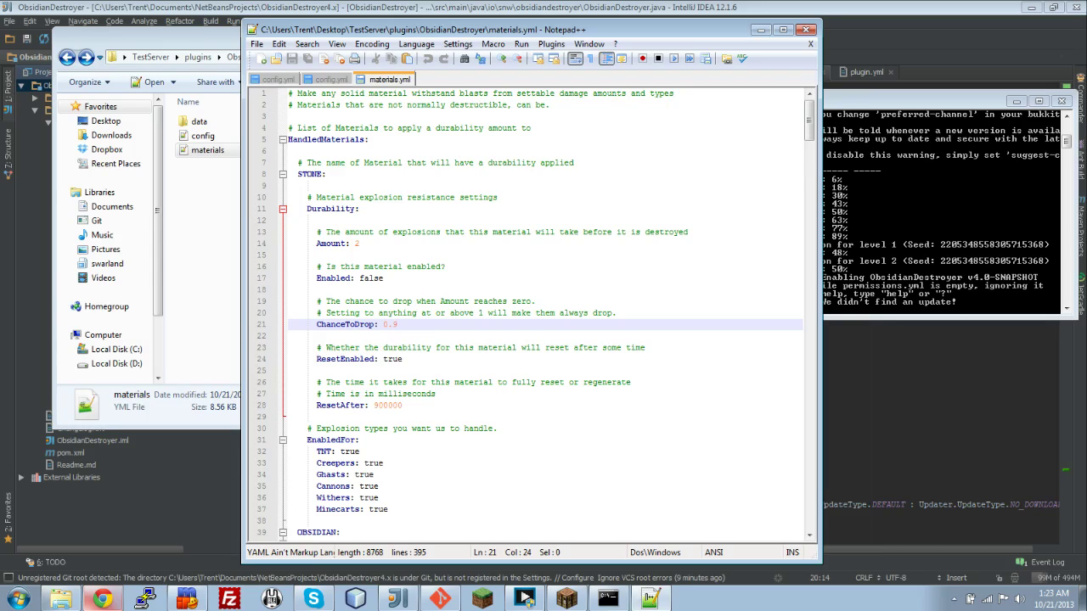
- Read STONE's ResetEnabled setting and check the related DurabilityRegeneratesOverTime option in config.yml
click(402, 359)
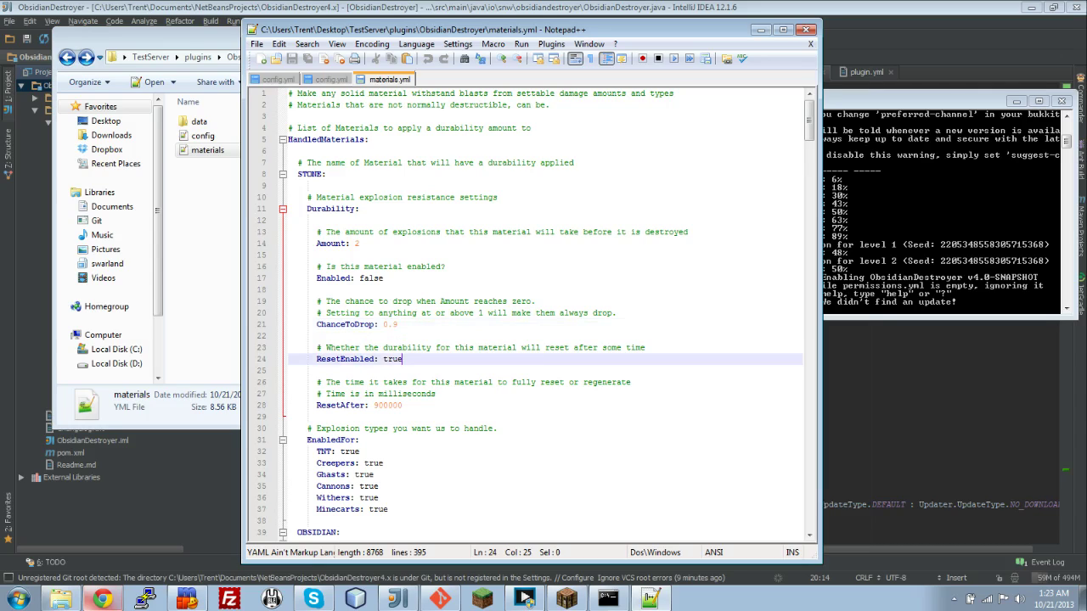
triple_click(360, 360)
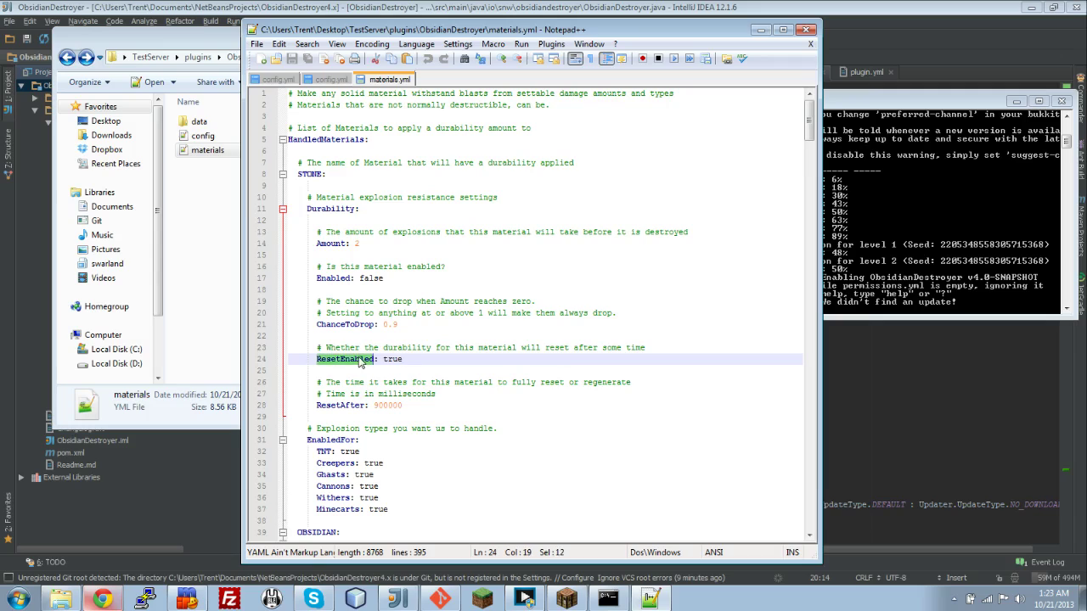
click(425, 362)
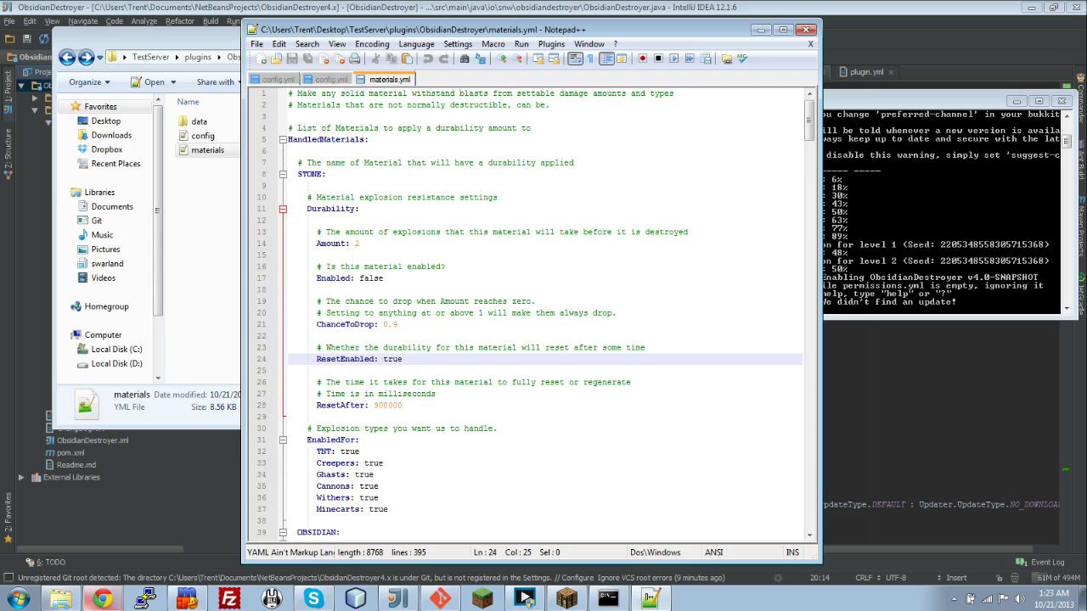
click(331, 79)
scroll(526, 314, down, 4)
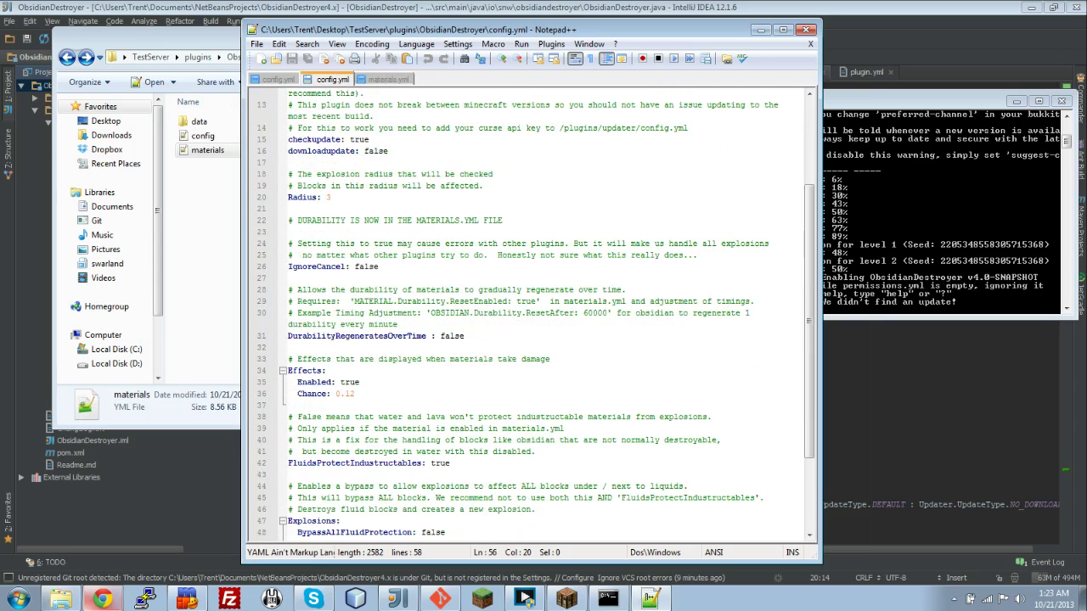
triple_click(373, 339)
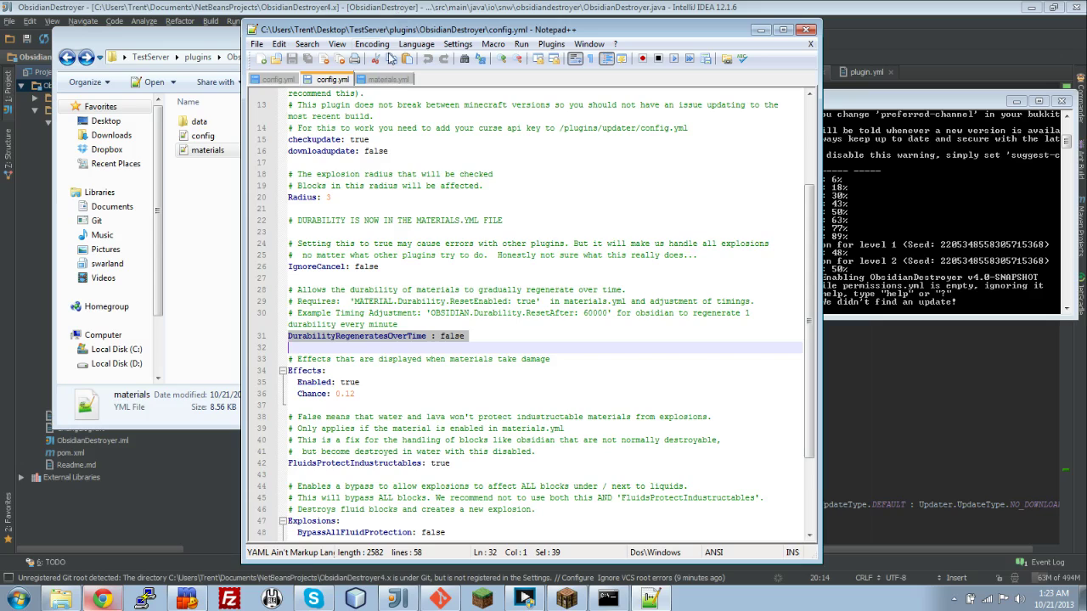
- Return to materials.yml and examine STONE's ResetEnabled and ResetAfter settings, including the comment on the time unit
click(389, 79)
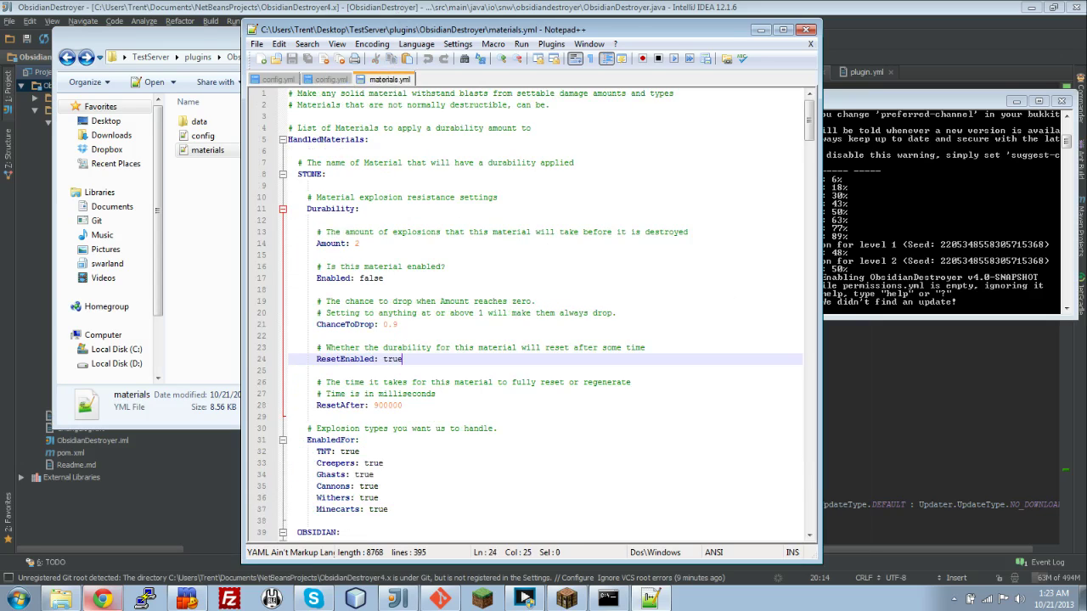
double_click(393, 358)
double_click(388, 405)
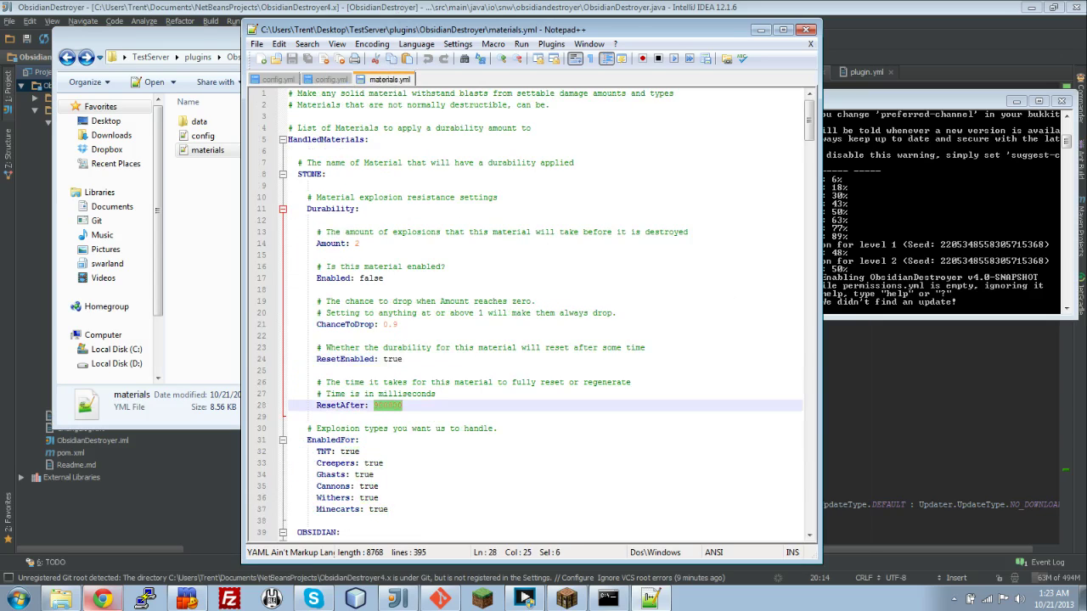
click(436, 393)
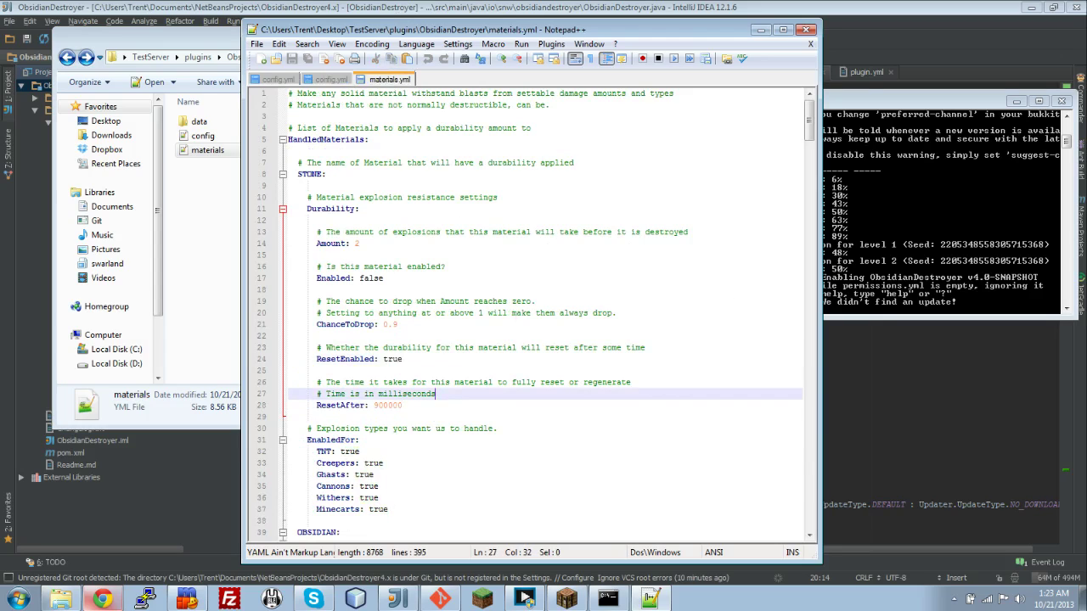
- Examine the explosion types listed under STONE's EnabledFor section in relation to the rest of the entry
scroll(530, 314, down, 4)
drag(389, 371, 284, 307)
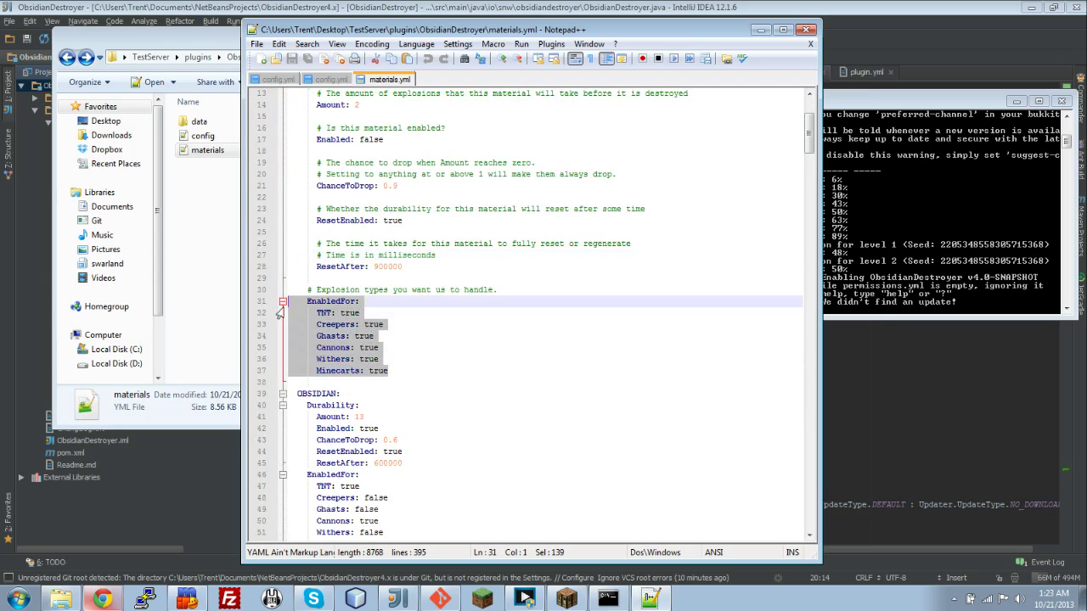
click(539, 328)
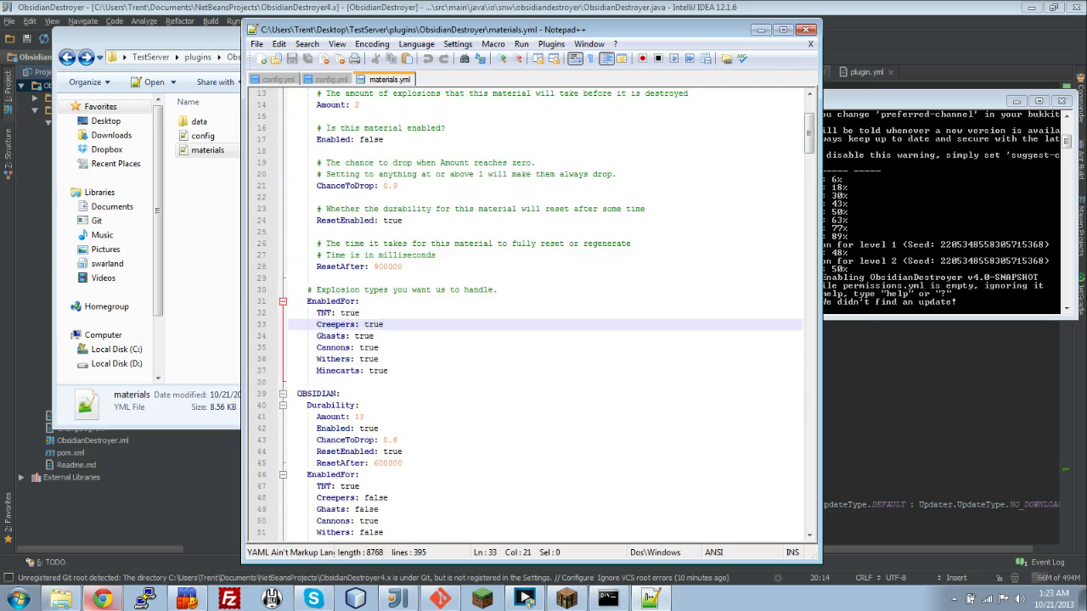
scroll(529, 314, up, 3)
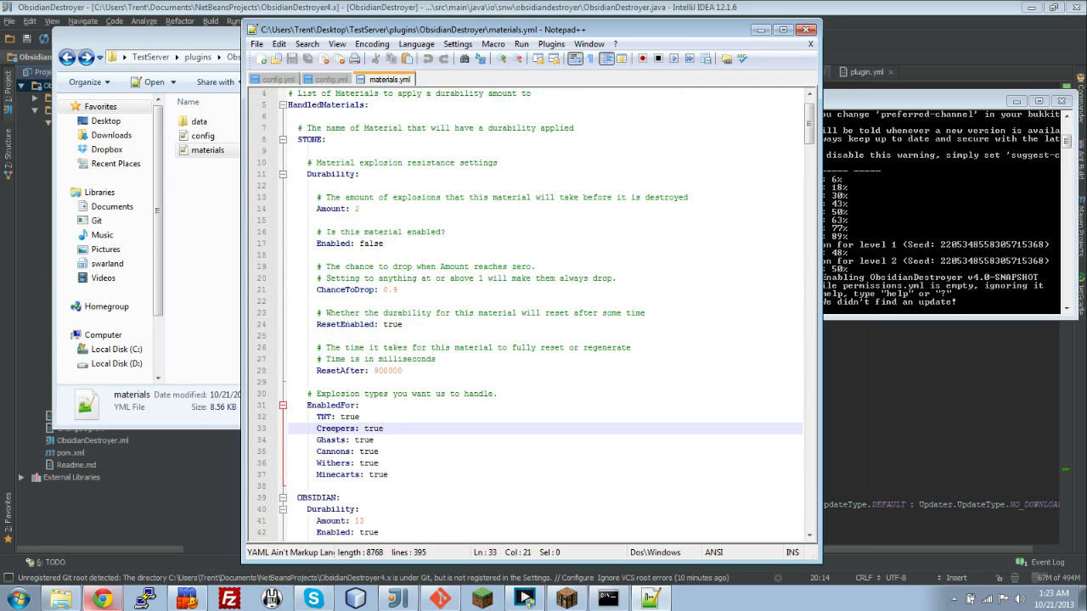
scroll(530, 314, up, 1)
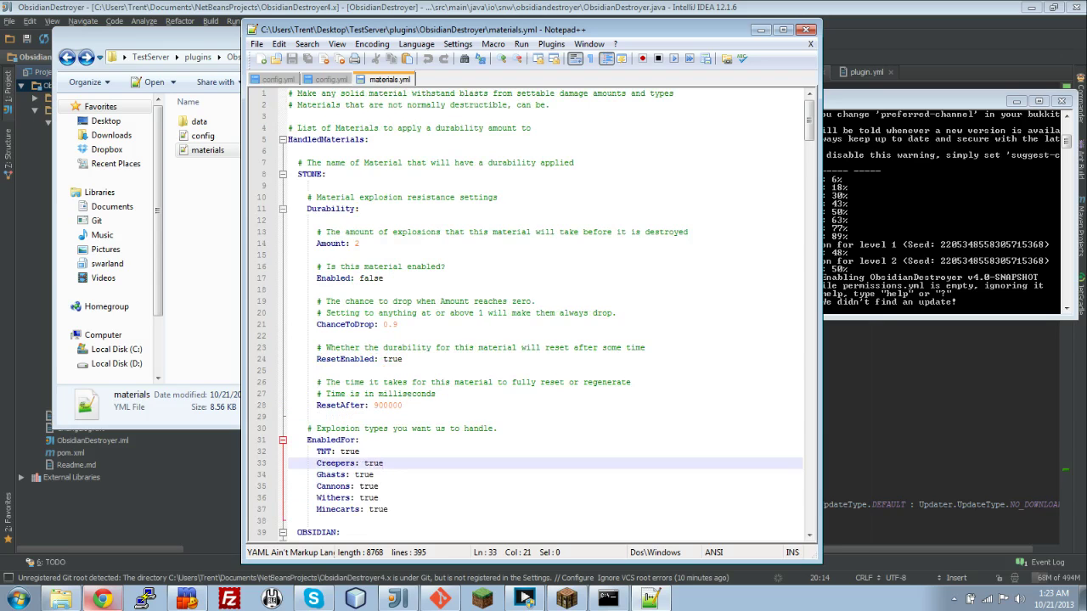
scroll(530, 314, down, 5)
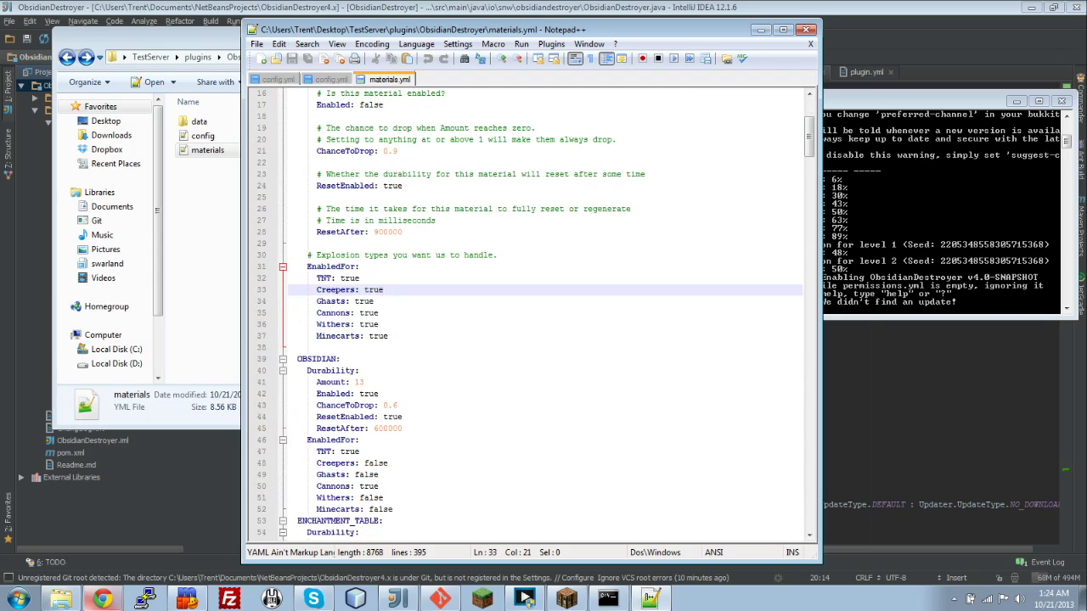
- Try setting Ghasts to false under STONE's EnabledFor section, and undo the change
double_click(368, 303)
text(false)
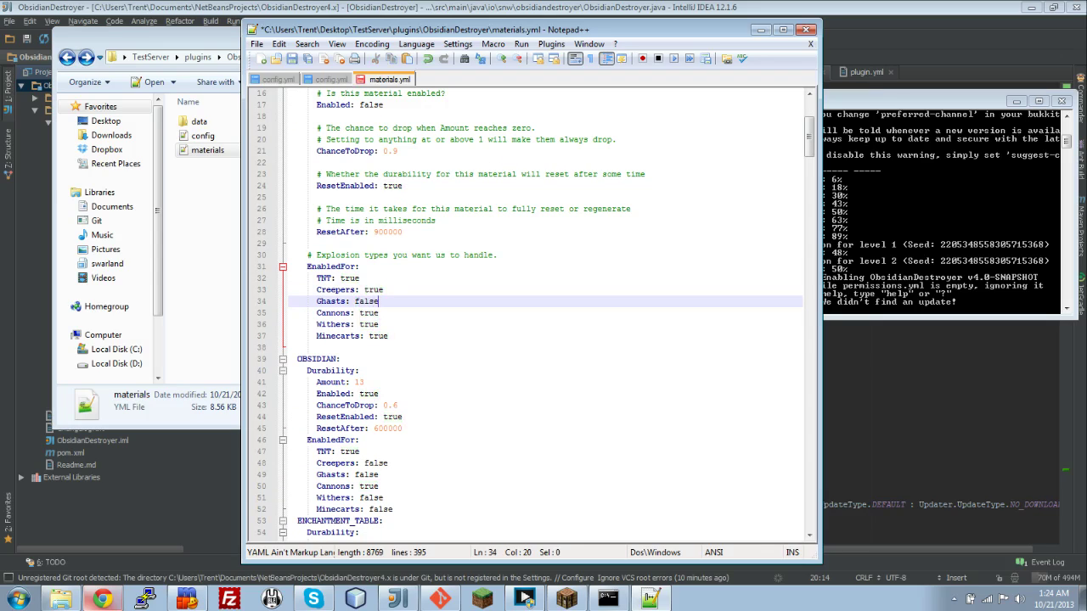
key(BackSpace)
key(BackSpace)
key(BackSpace)
key(BackSpace)
key(ctrl+z)
key(ctrl+z)
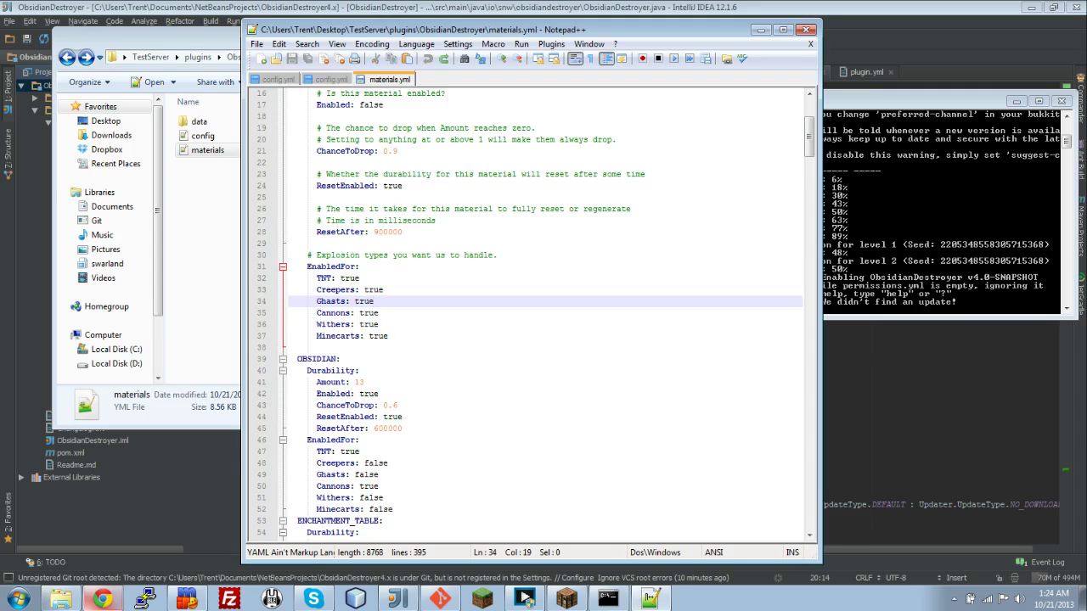
- Look at the Cannons, Withers and Minecarts explosion types under STONE's EnabledFor section
triple_click(337, 314)
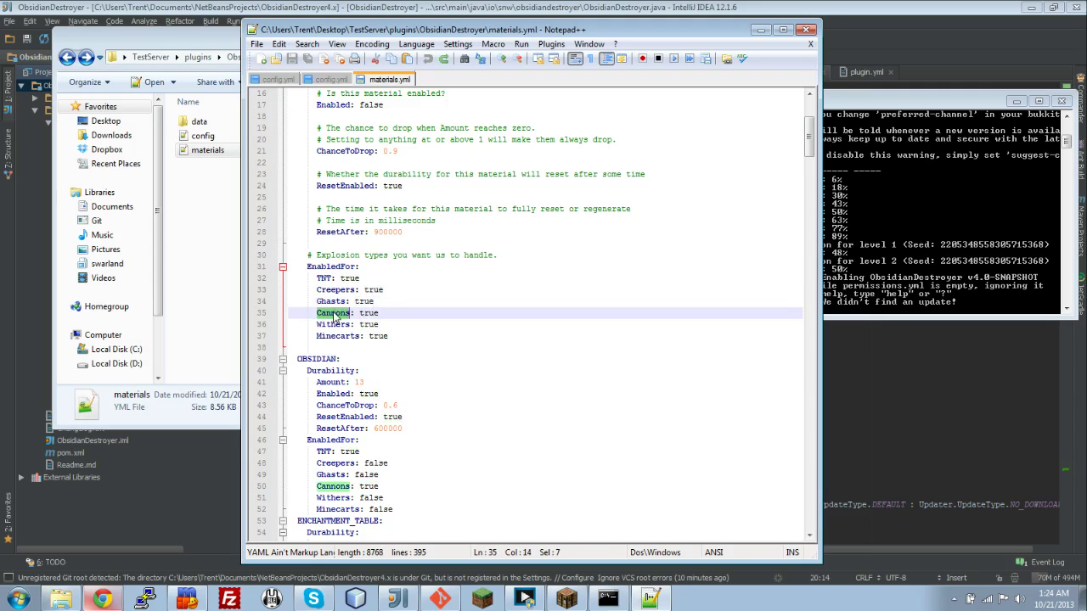
click(334, 324)
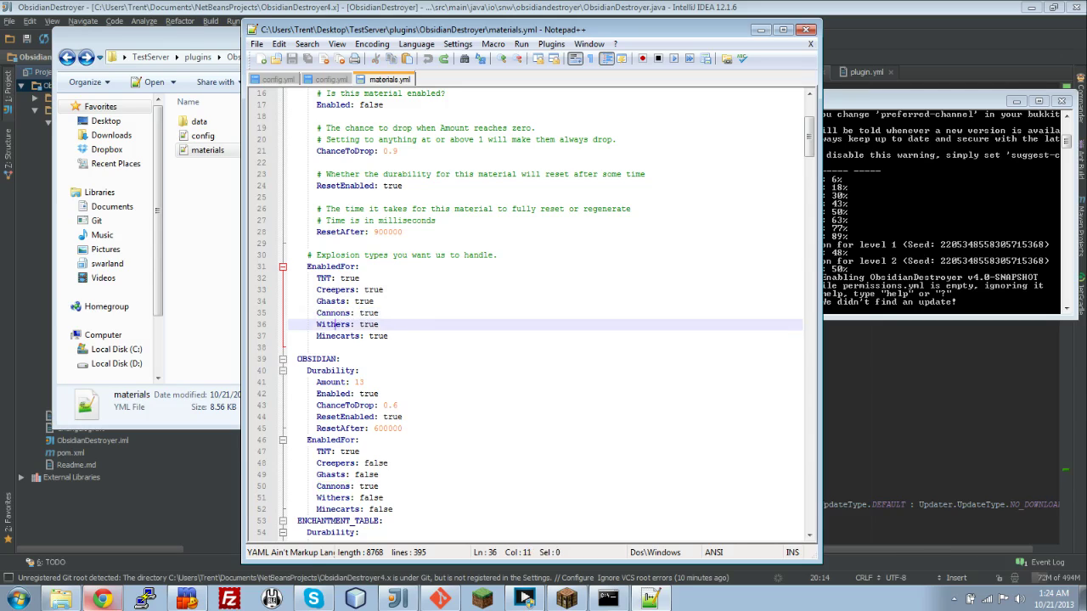
click(340, 337)
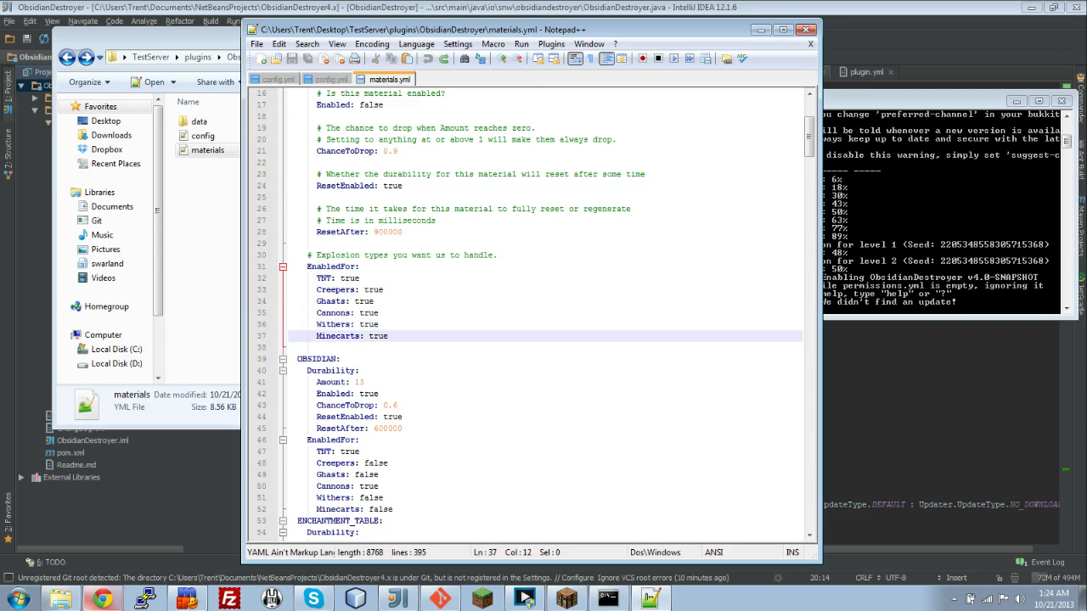
- Compare the STONE entry with the OBSIDIAN entry below it and examine OBSIDIAN's Enabled setting
scroll(268, 374, down, 2)
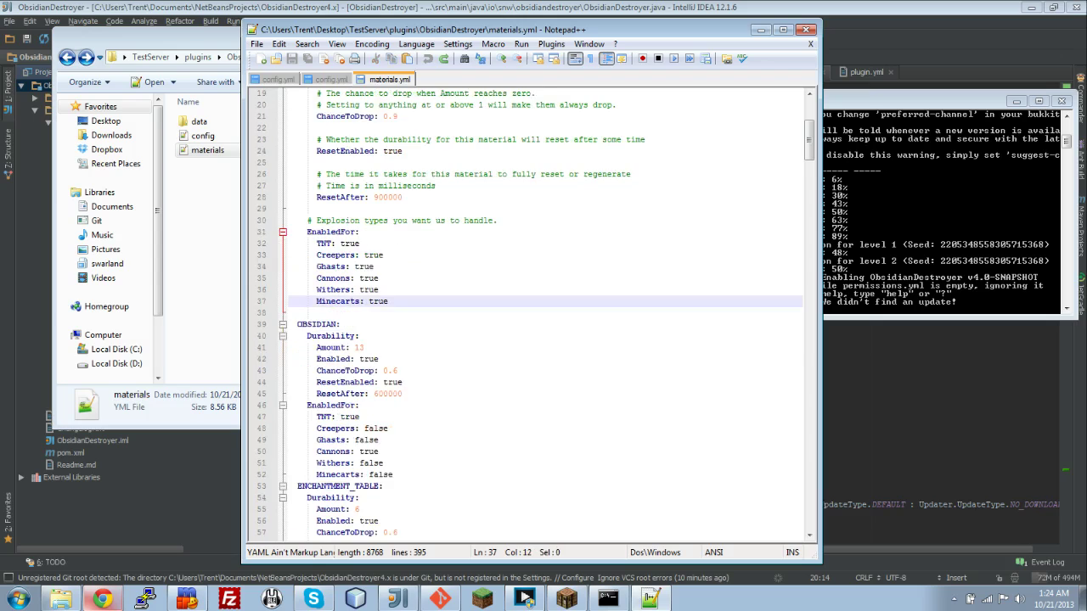
scroll(261, 364, up, 4)
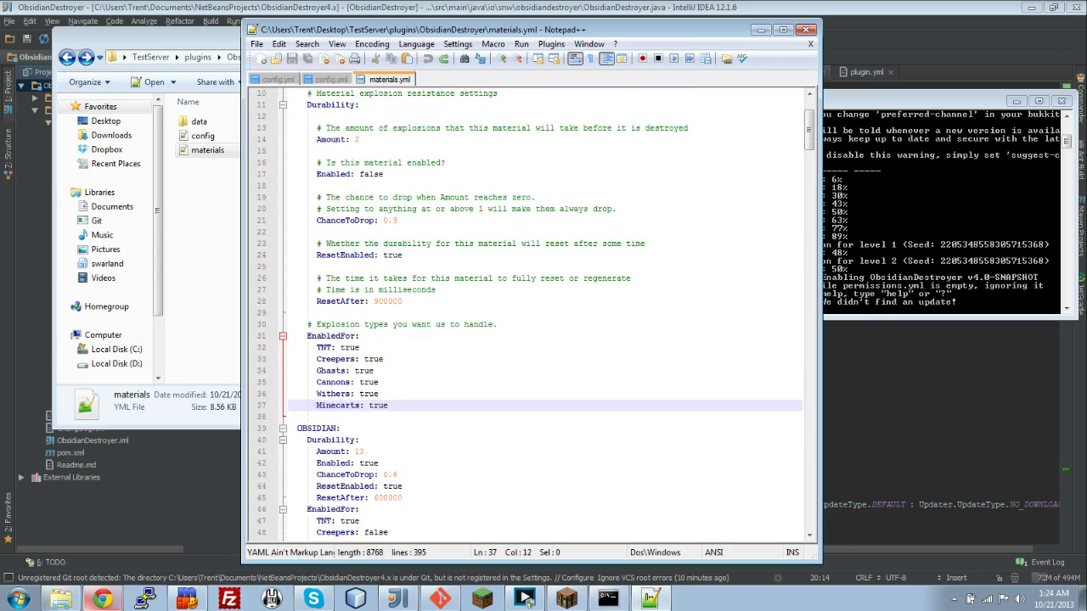
scroll(263, 364, up, 2)
scroll(283, 259, down, 7)
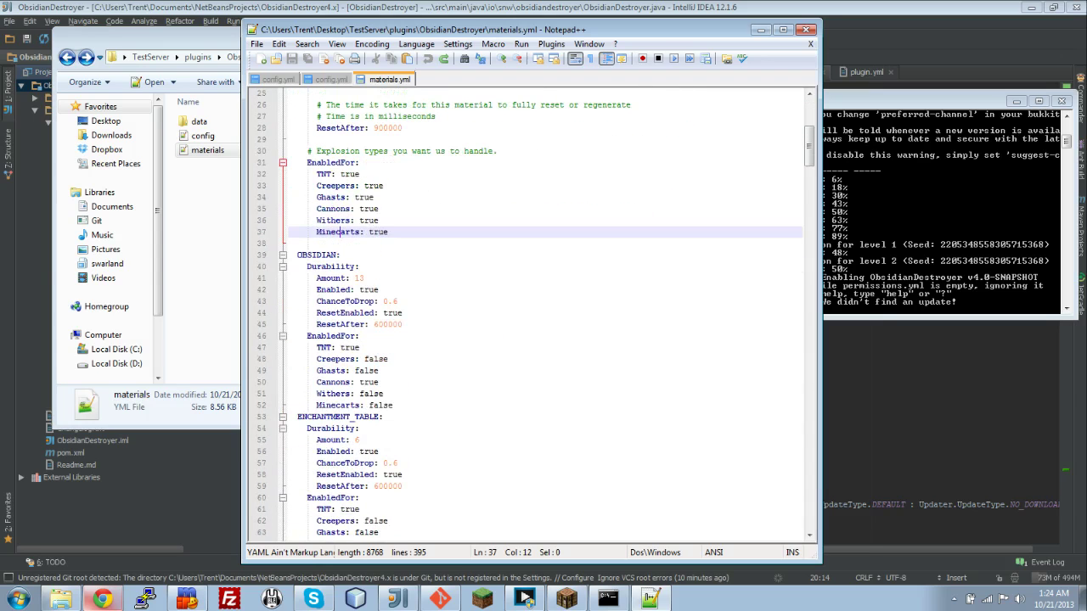
triple_click(339, 290)
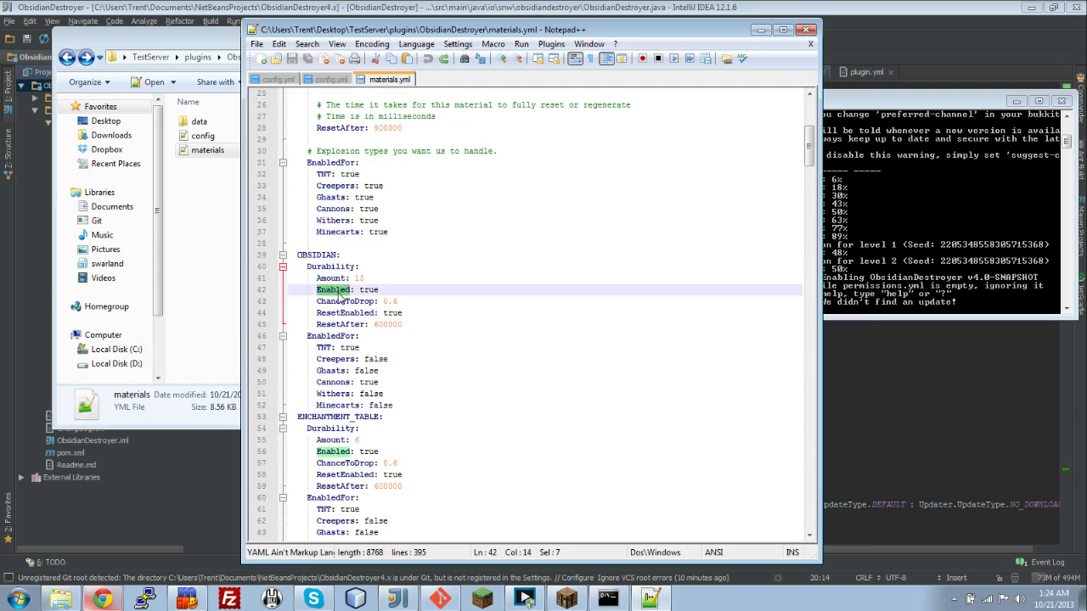
click(349, 290)
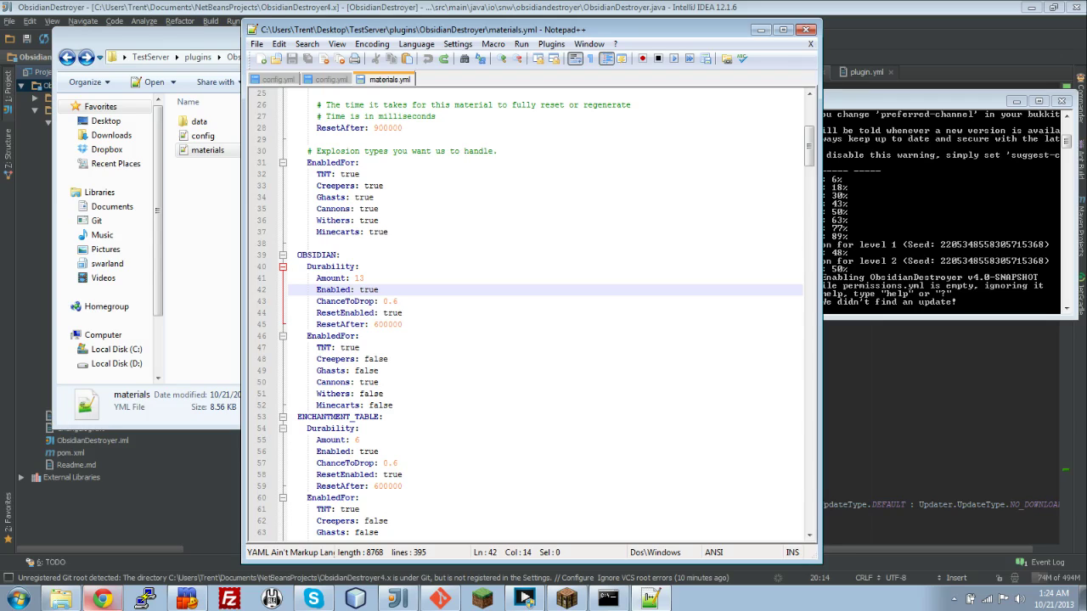
- Set the Durability Amount for OBSIDIAN to 2
double_click(359, 277)
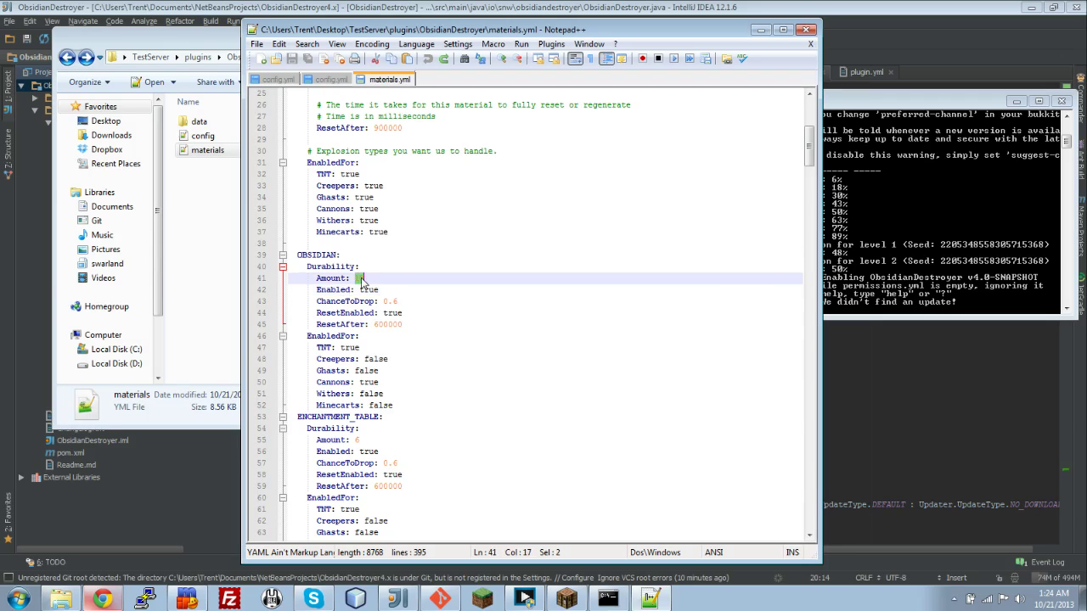
text(2)
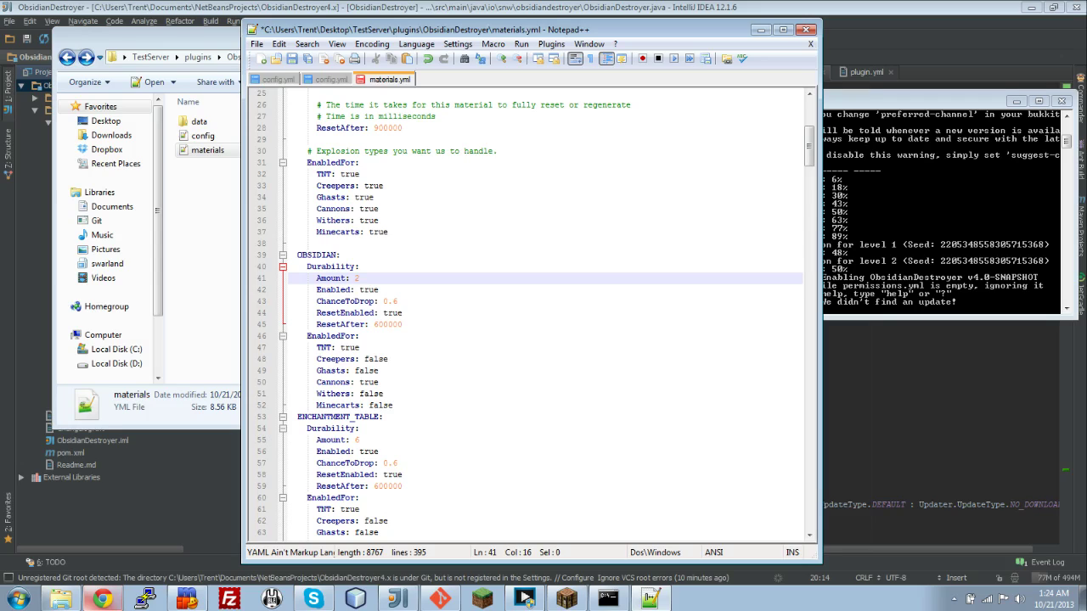
- Compare the ENCHANTMENT_TABLE, ENDER_CHEST and ANVIL entries with the commented STONE entry, including ENDER_CHEST's Enabled setting
scroll(530, 314, down, 4)
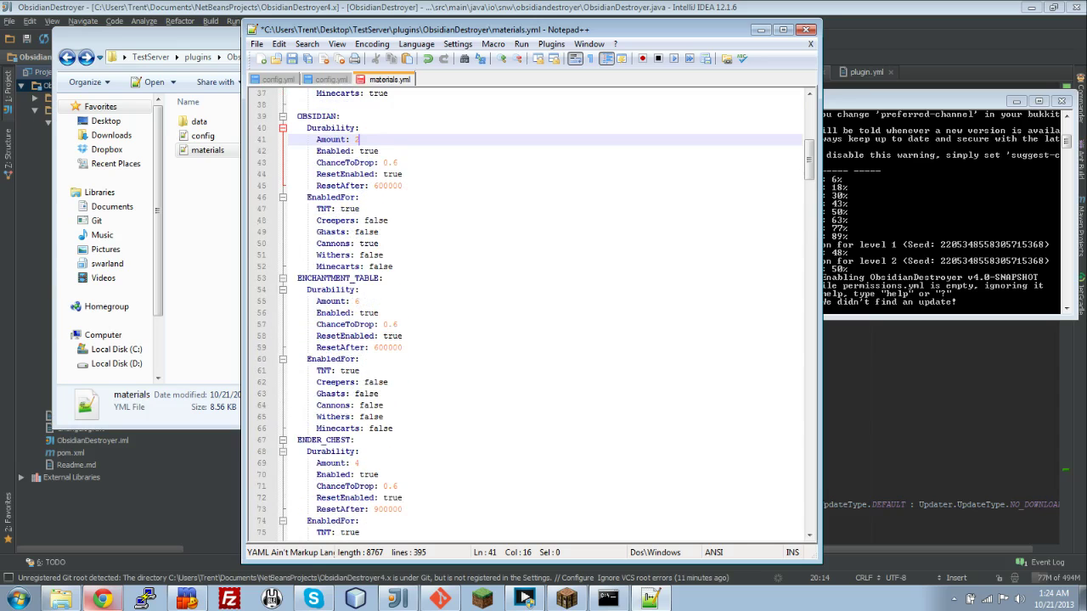
scroll(531, 314, down, 7)
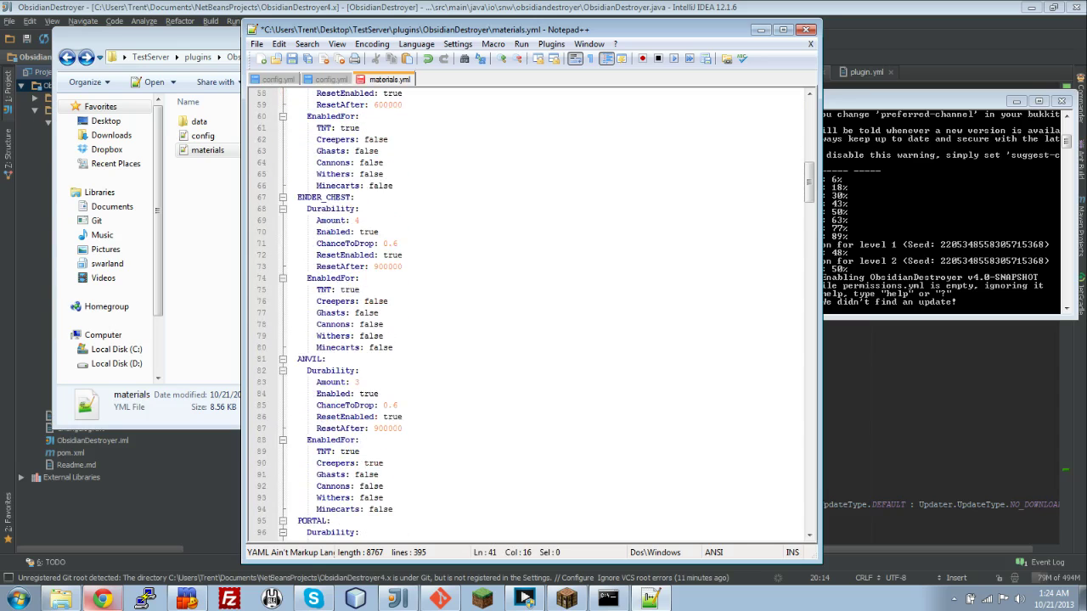
triple_click(342, 233)
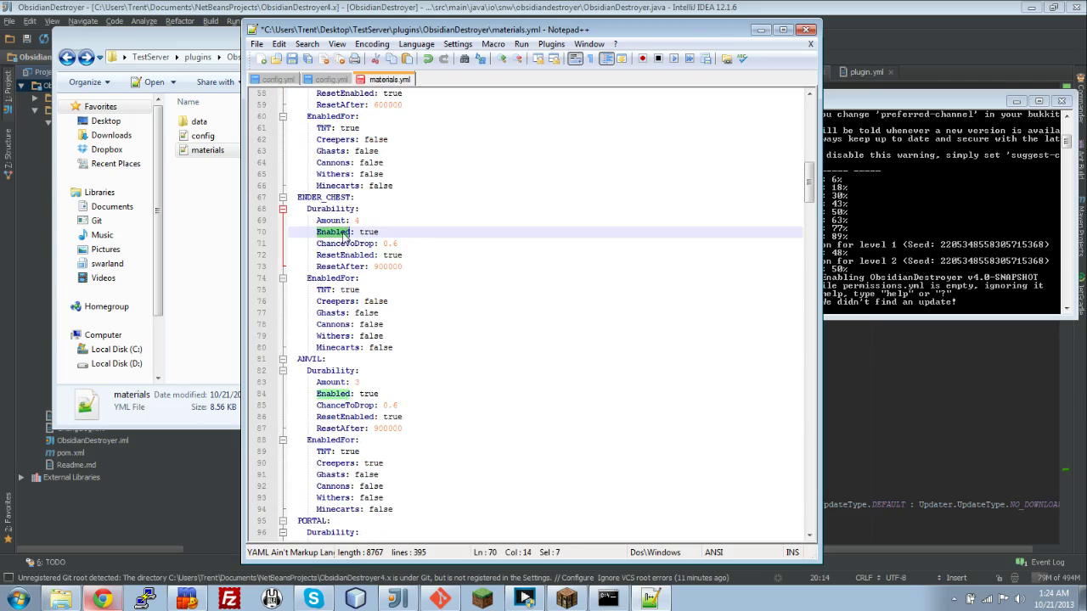
click(368, 325)
scroll(368, 324, up, 19)
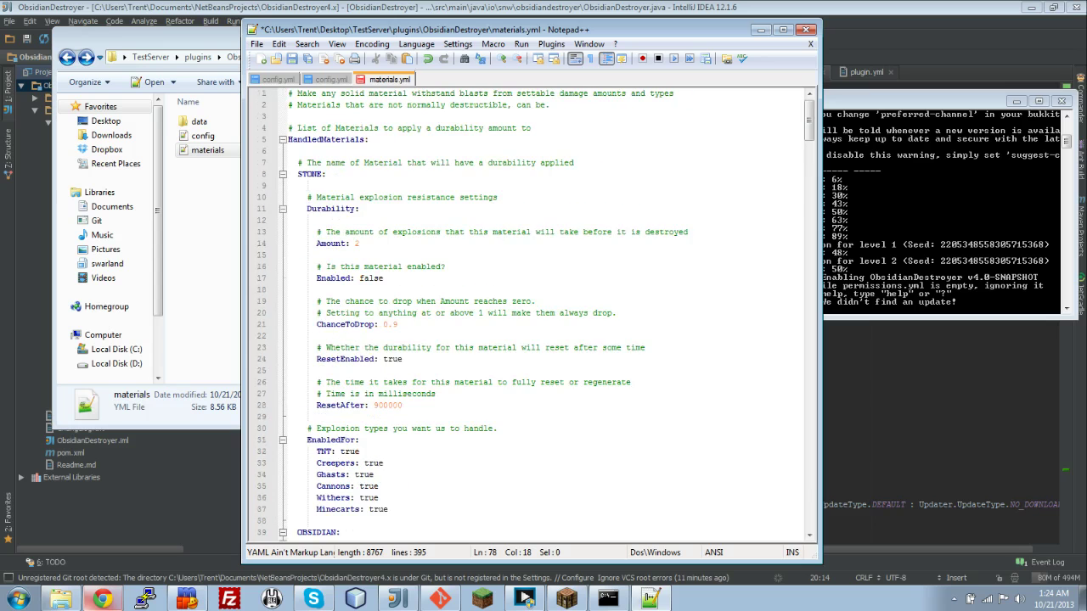
scroll(531, 314, down, 17)
scroll(531, 314, up, 5)
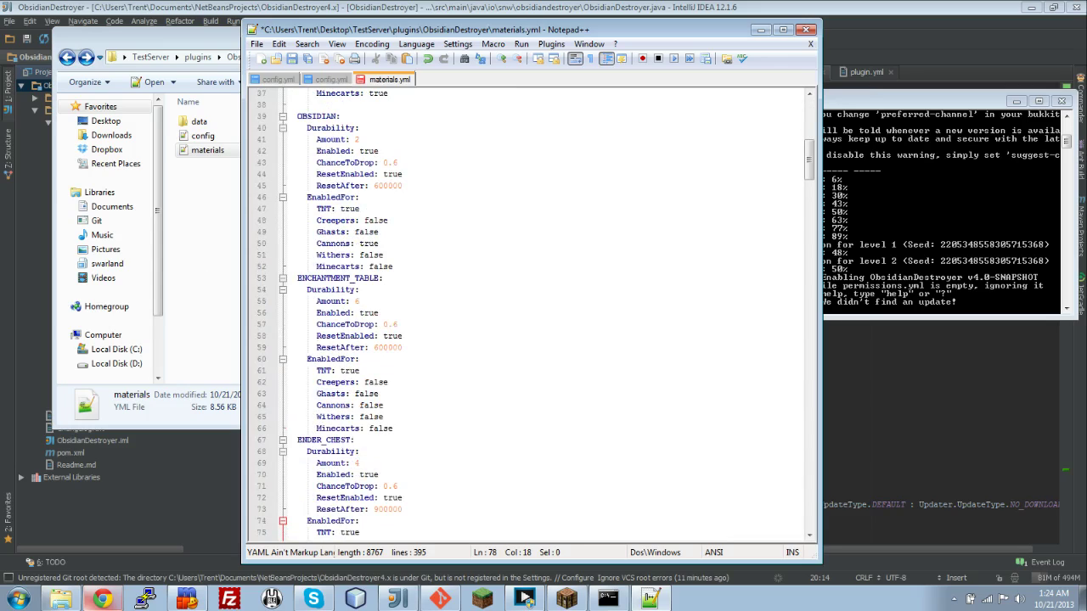
- Try deleting the ENCHANTMENT_TABLE entry and undo it, then try disabling the entry and restore its Enabled value to true
drag(399, 427, 289, 278)
key(Delete)
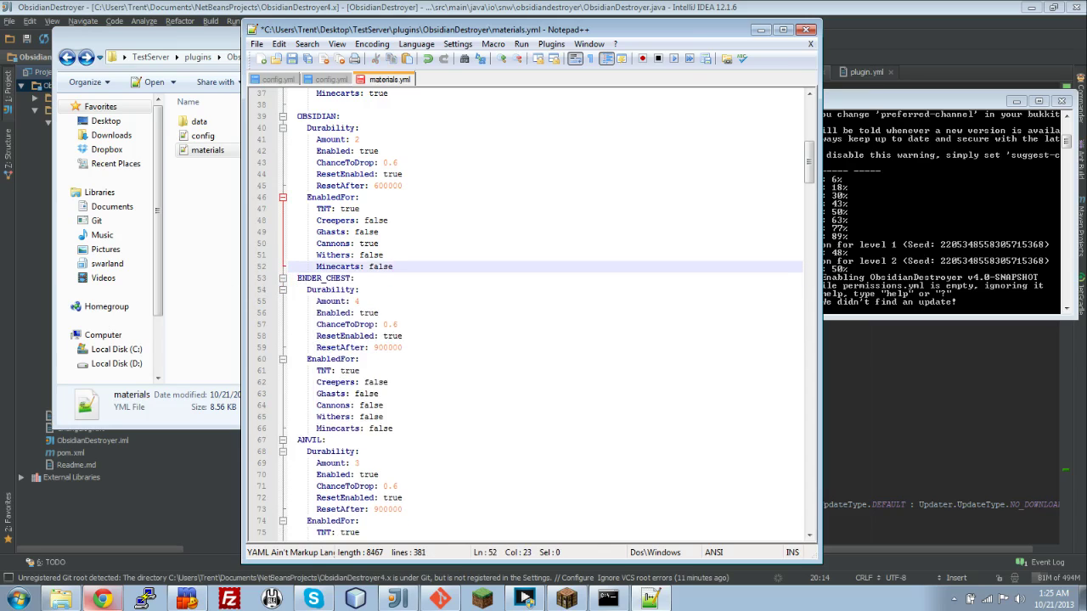
key(ctrl+z)
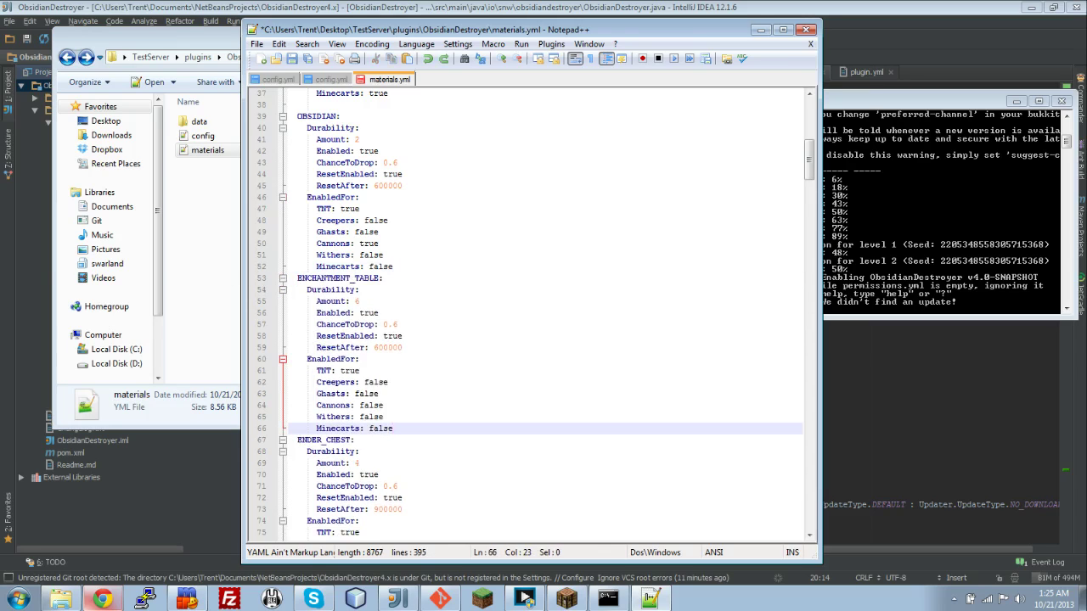
double_click(370, 314)
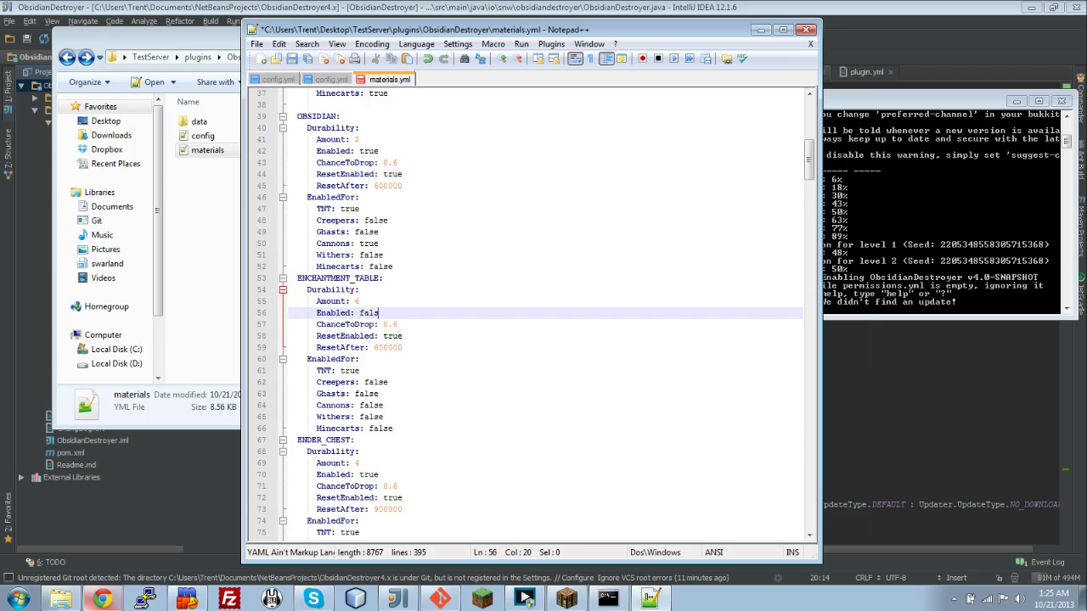
text(true)
- Examine the remaining material entries from PORTAL, ENDER_PORTAL and BEDROCK through the additional materials down to the end of the file
scroll(527, 314, down, 15)
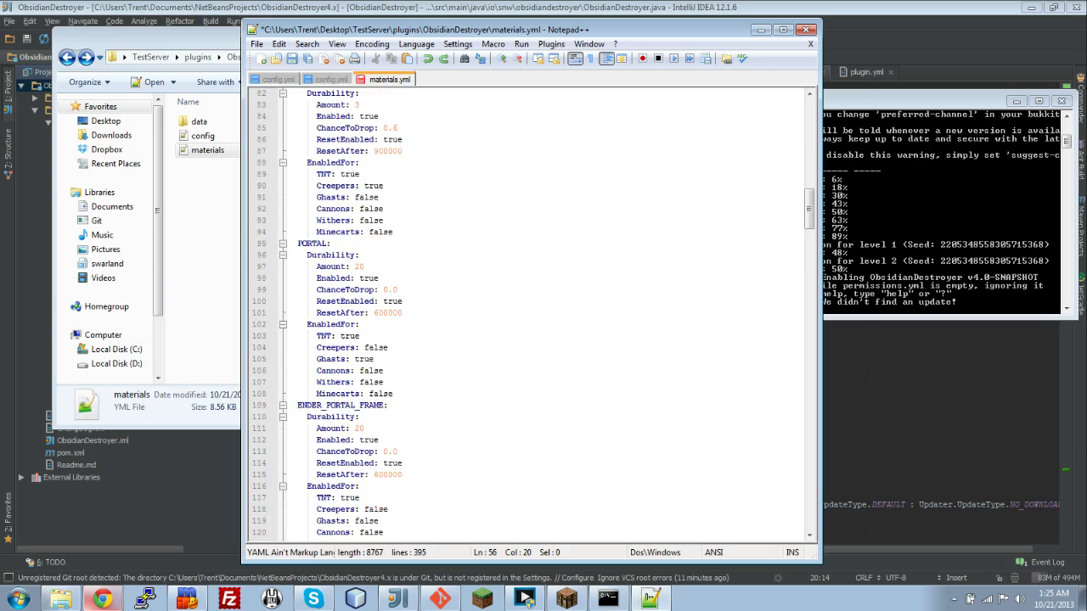
scroll(534, 313, down, 15)
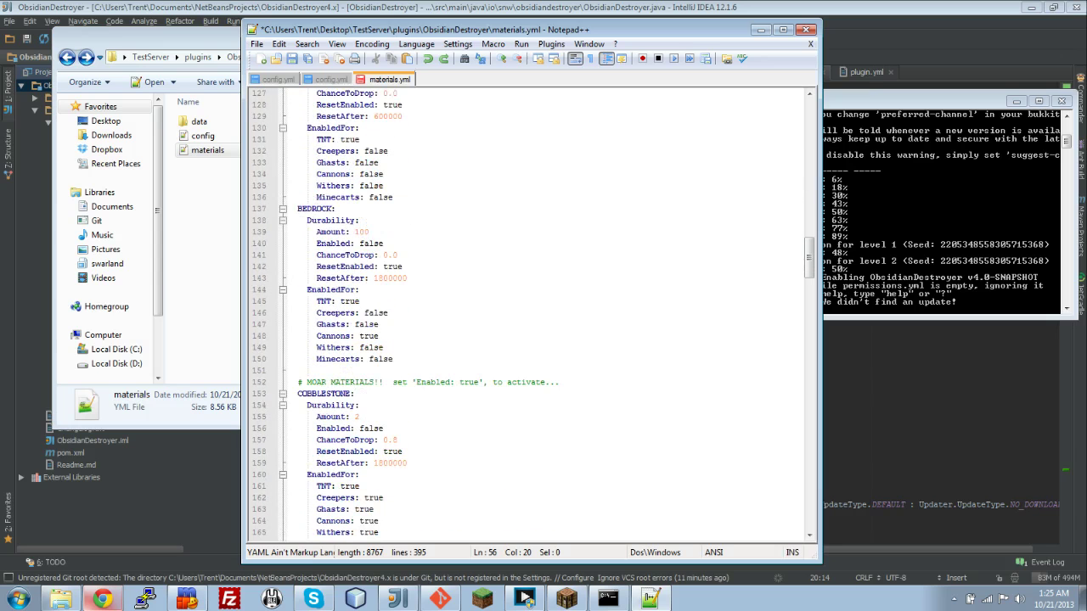
scroll(527, 314, up, 6)
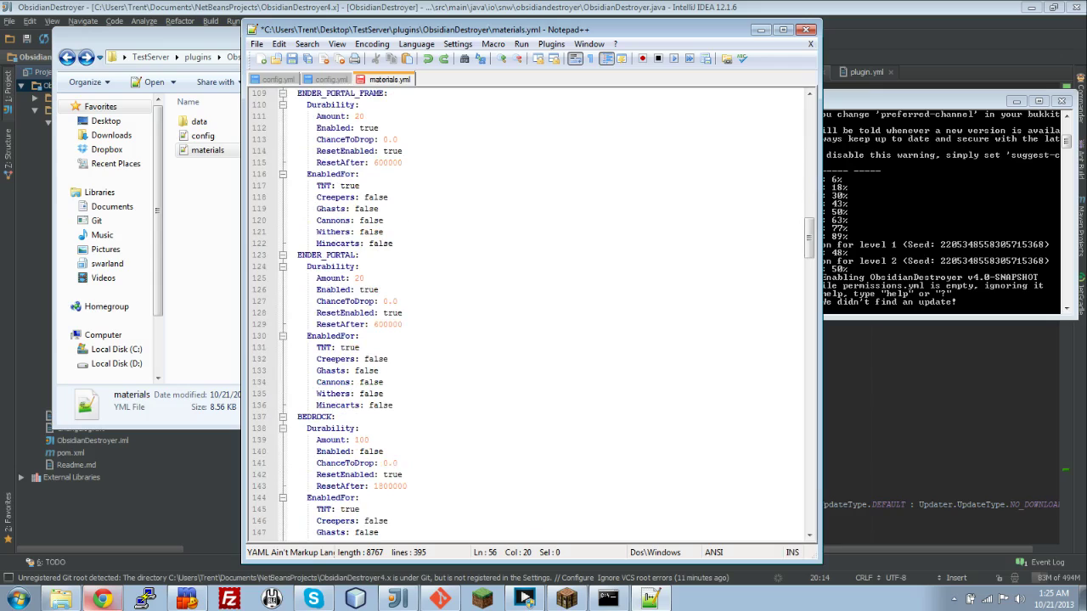
double_click(323, 254)
click(326, 255)
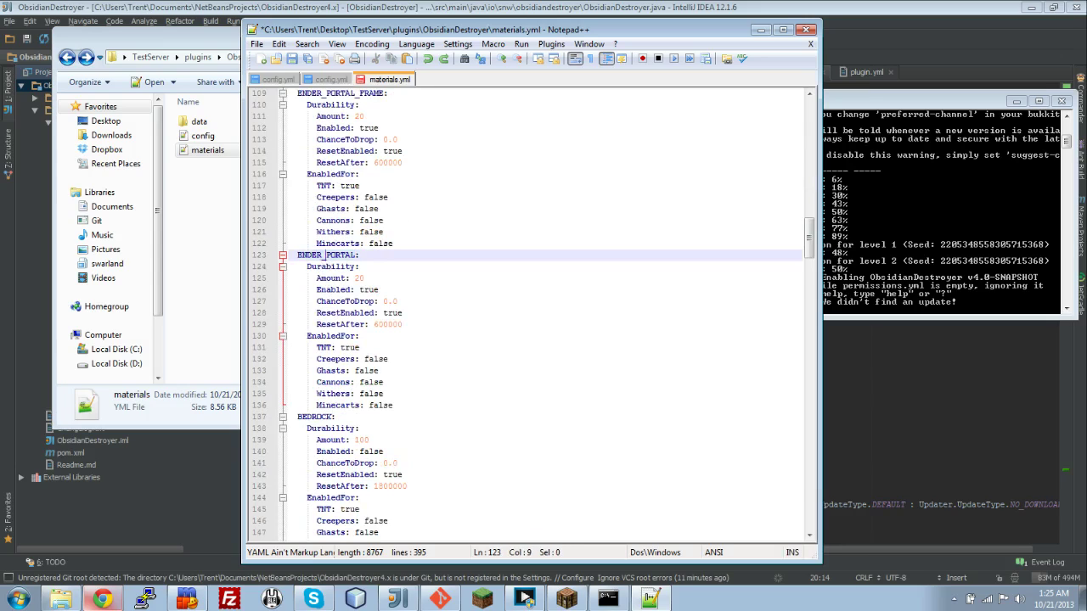
scroll(325, 255, down, 20)
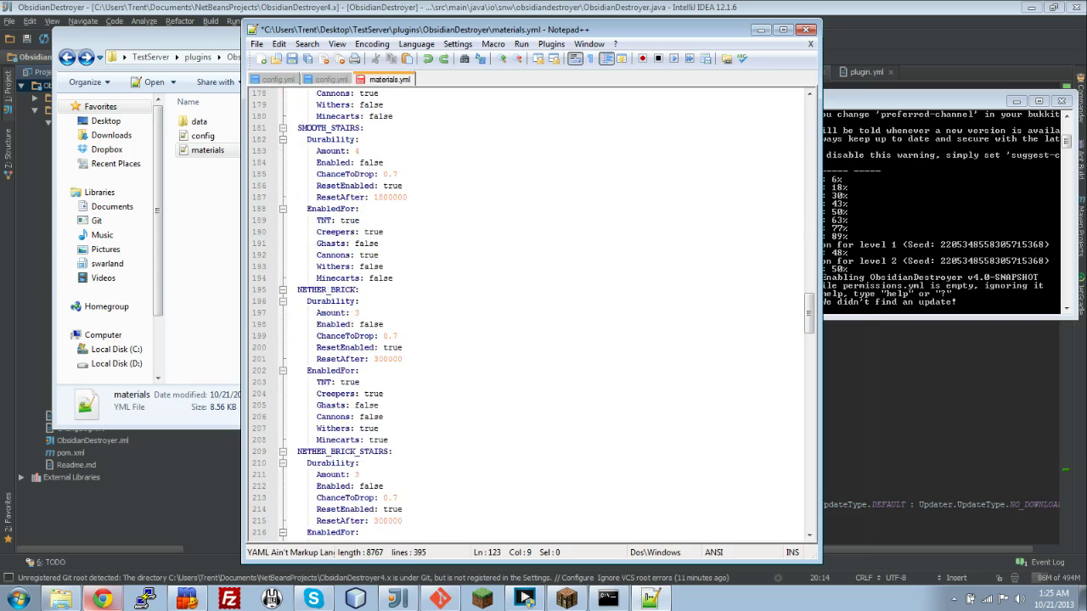
scroll(326, 254, down, 8)
scroll(536, 313, up, 2)
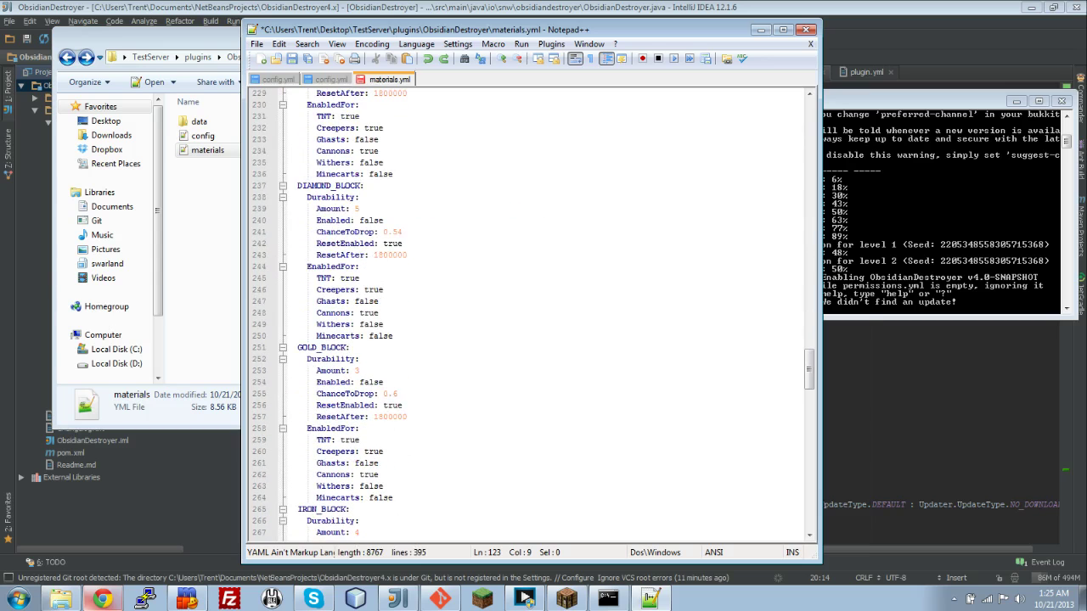
scroll(535, 313, down, 8)
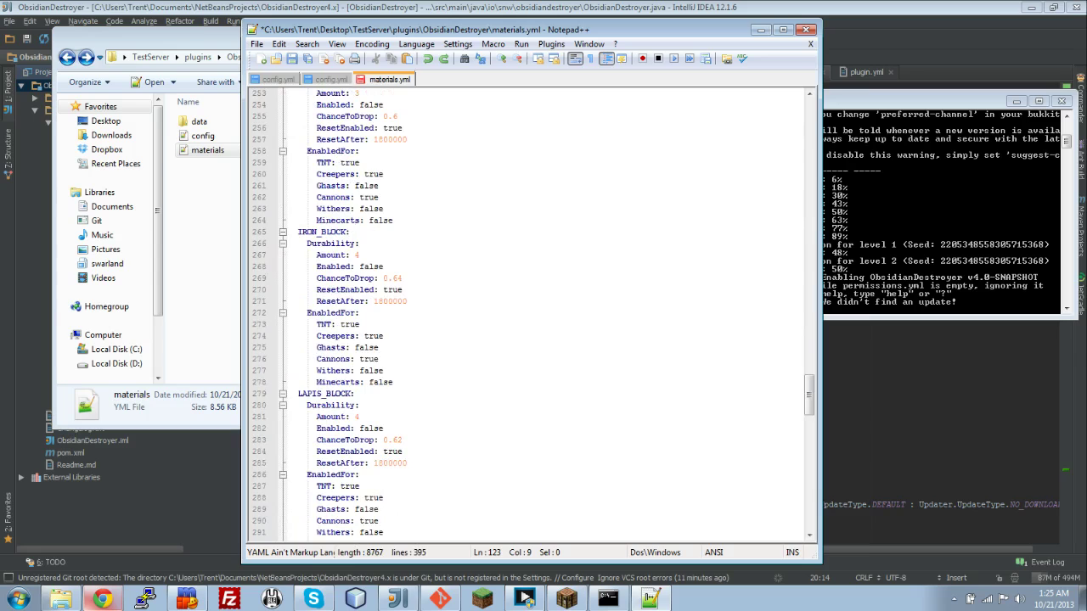
scroll(536, 313, down, 20)
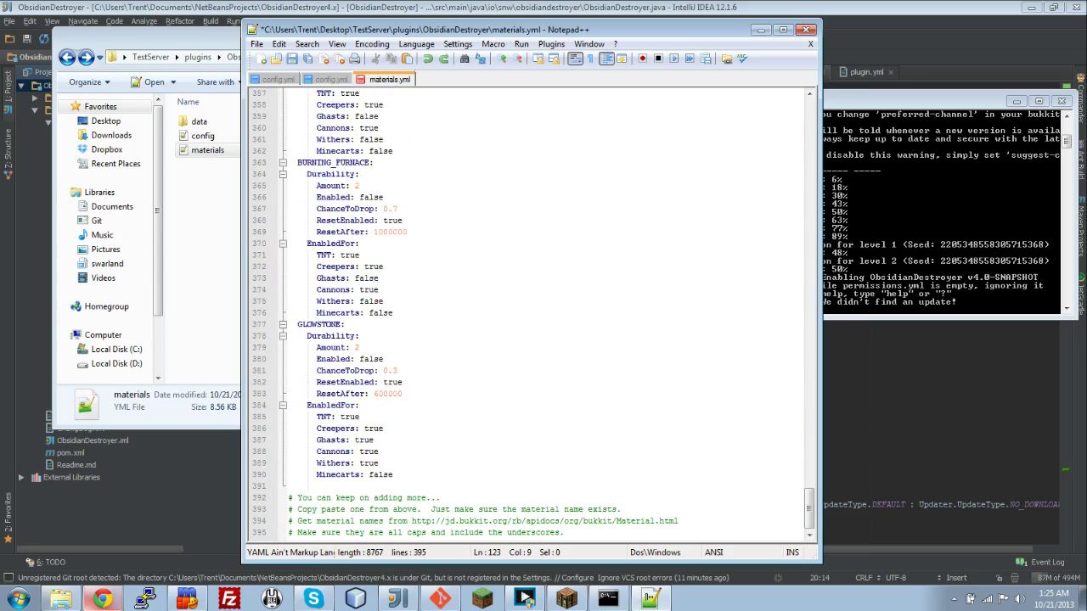
- Examine the closing notes on adding materials, the Bukkit Material.html address and the GLOWSTONE entry that can be copied
drag(677, 521, 413, 522)
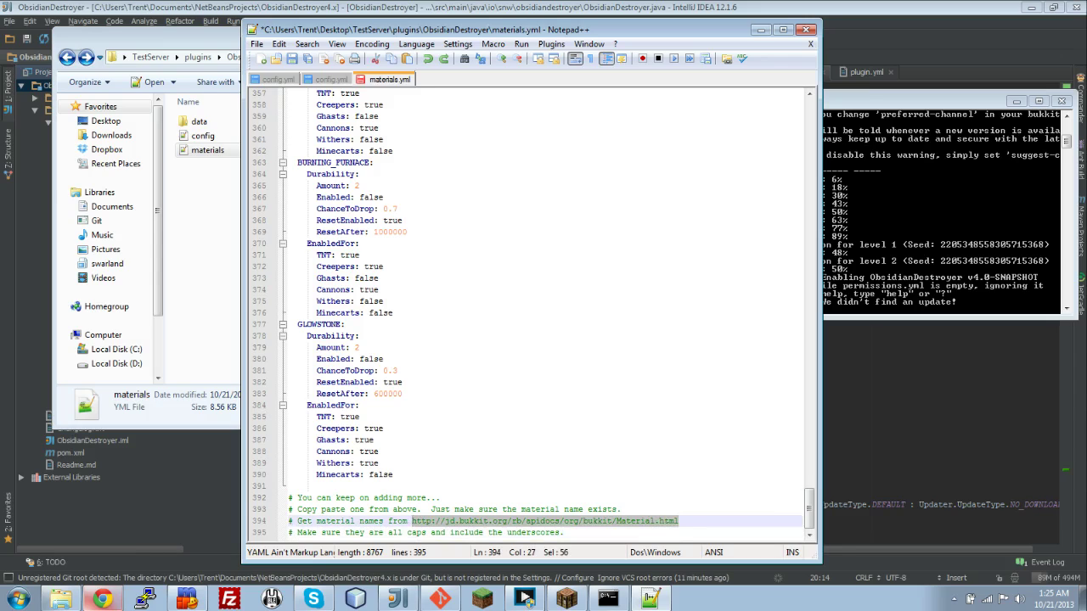
click(288, 486)
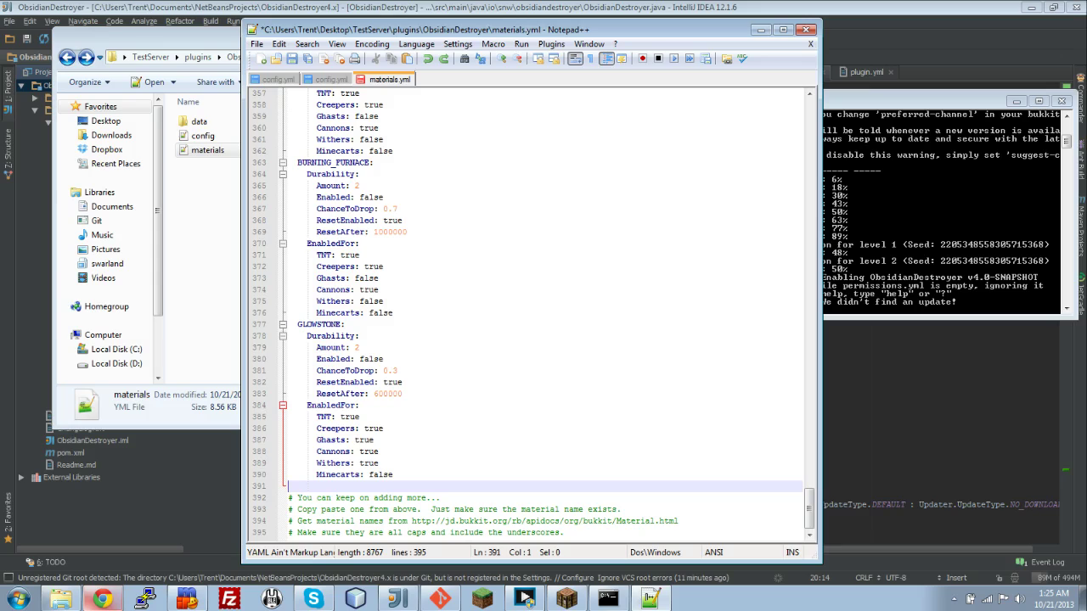
drag(288, 486, 236, 330)
click(414, 384)
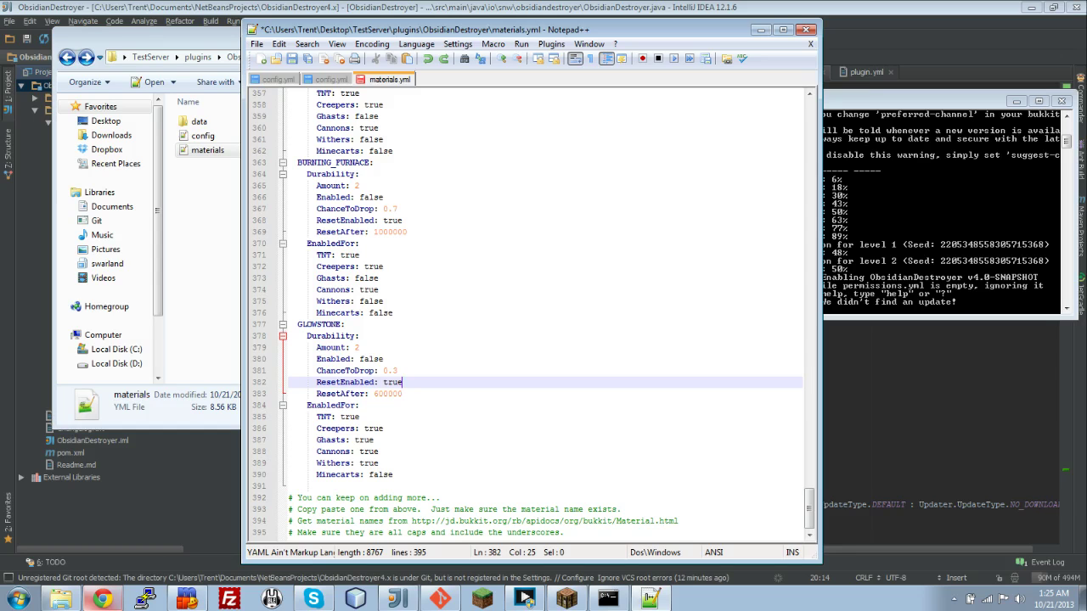
drag(677, 520, 410, 520)
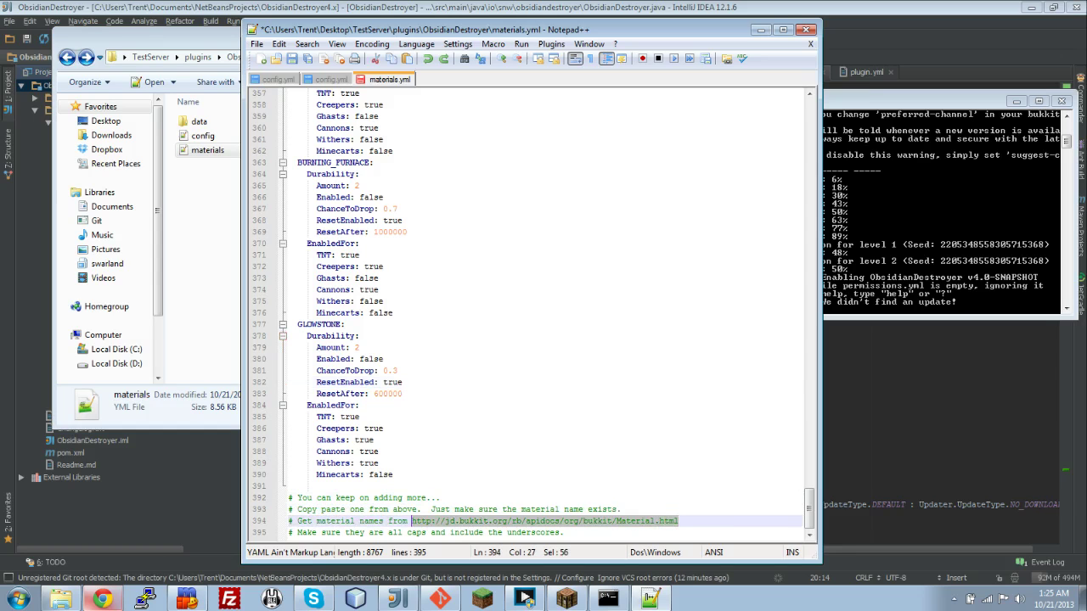
click(379, 452)
- Return to the start of materials.yml, save the file and close the editor
scroll(526, 314, up, 20)
scroll(533, 313, up, 20)
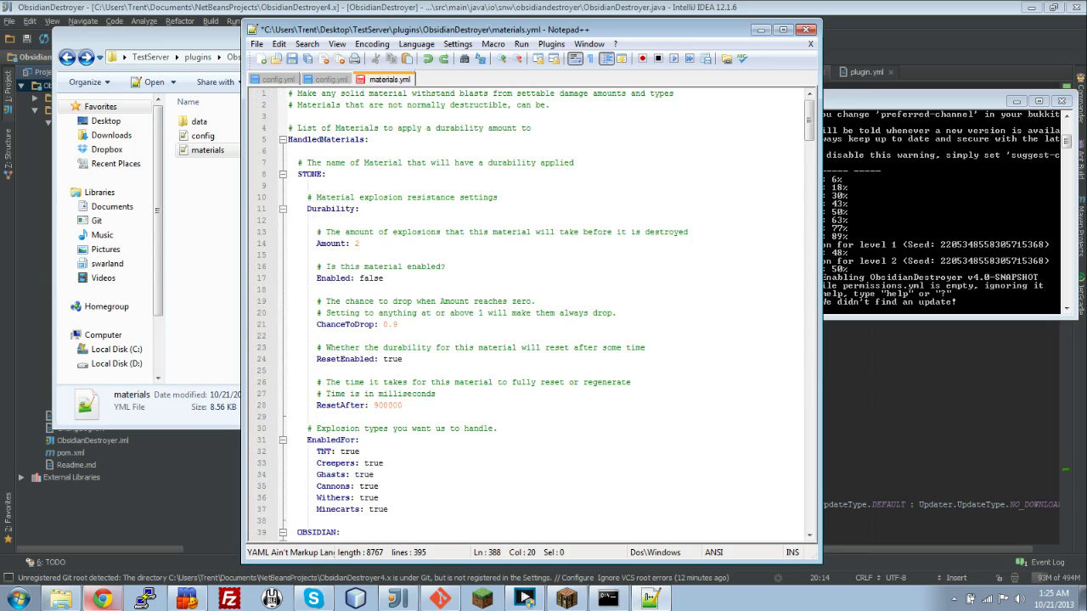
key(ctrl+s)
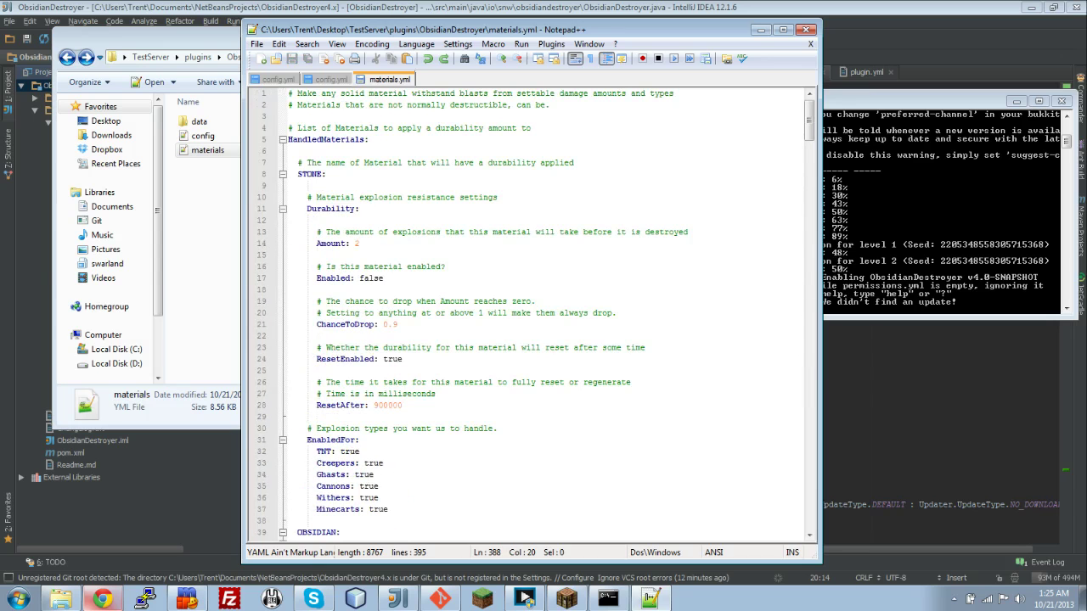
click(807, 30)
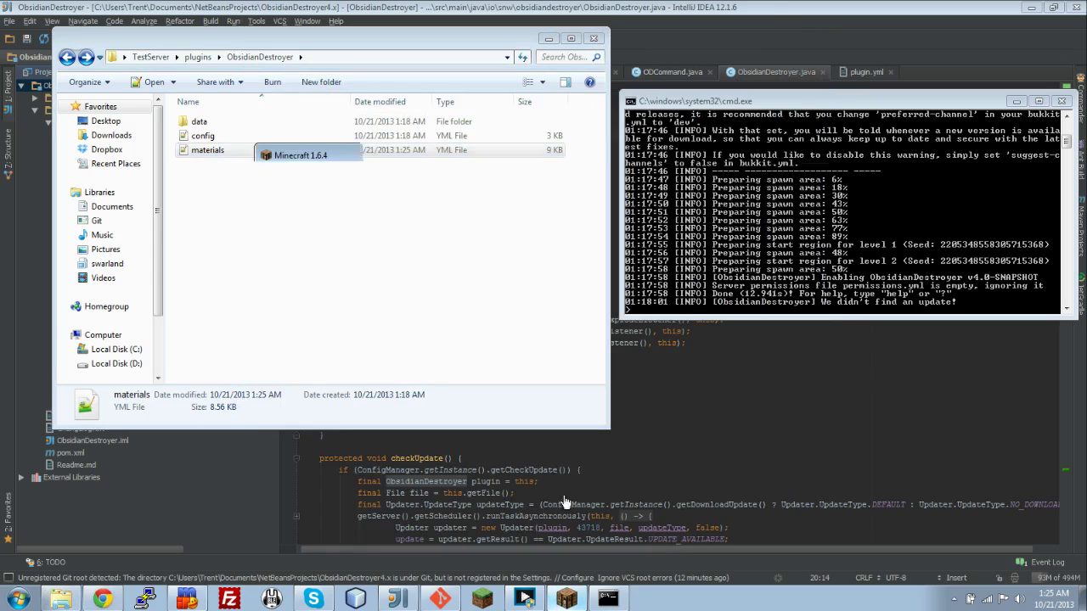
- Switch to Minecraft 1.6.4, join the test server and take control of the character
click(492, 427)
click(549, 405)
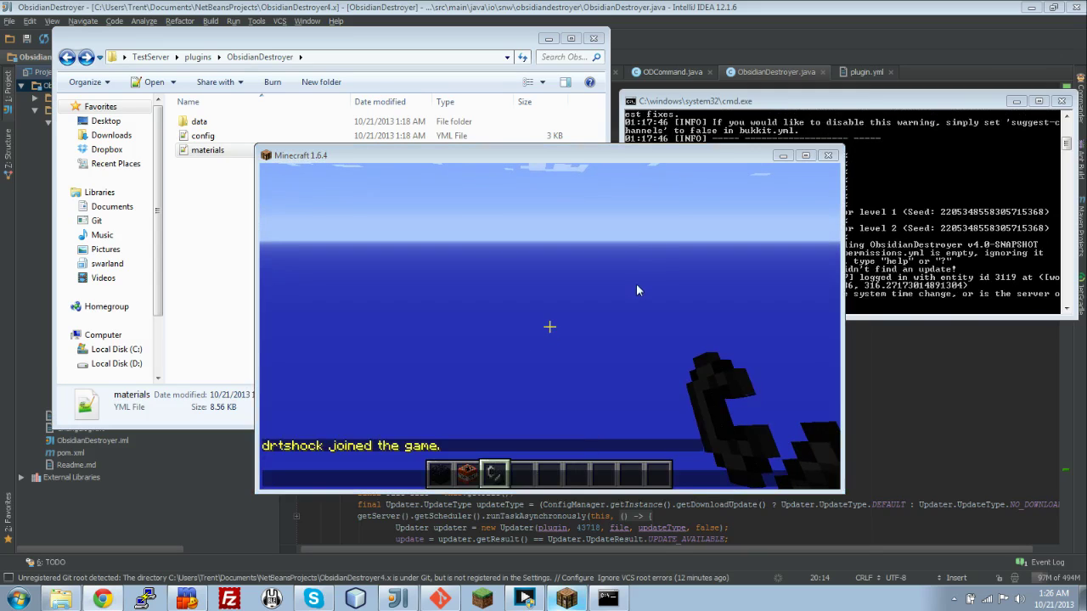
click(596, 268)
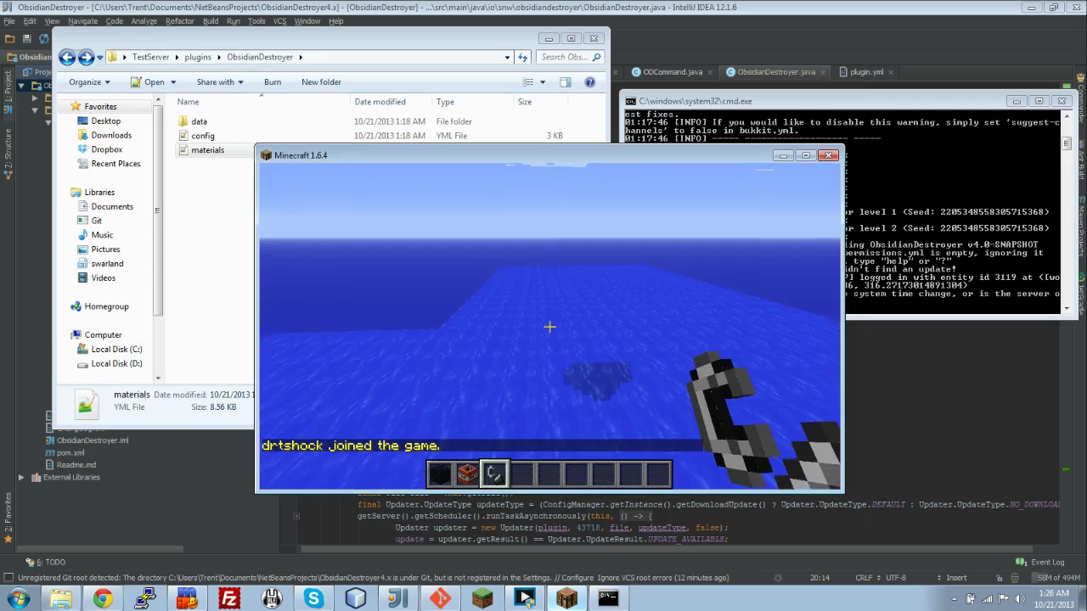
- Fly from the water to the grassy hillside and place an obsidian block beside the dirt ledge
mouse_move(549, 326)
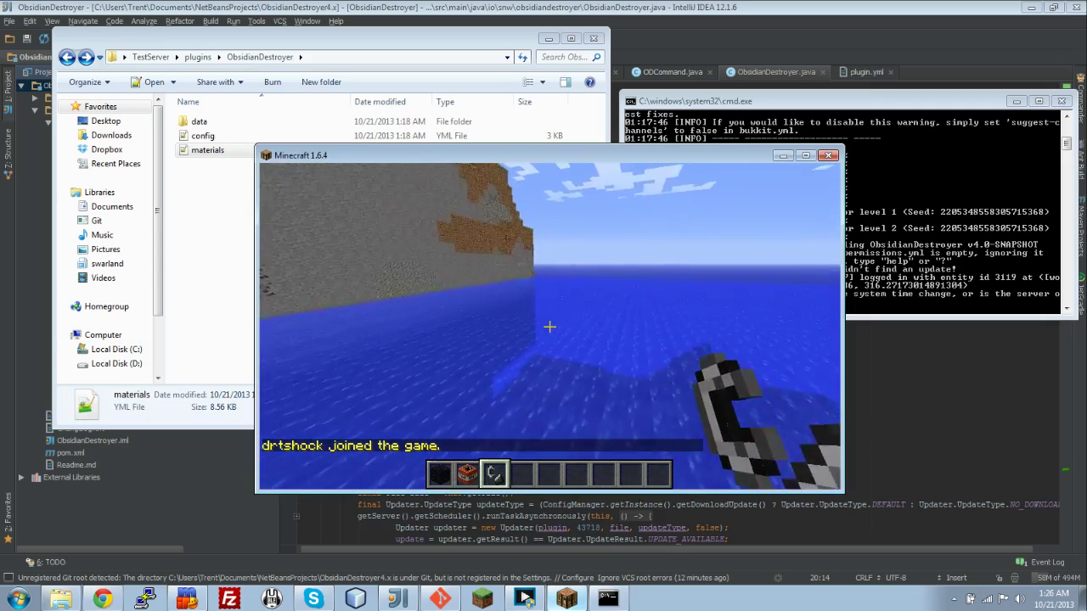
key(w)
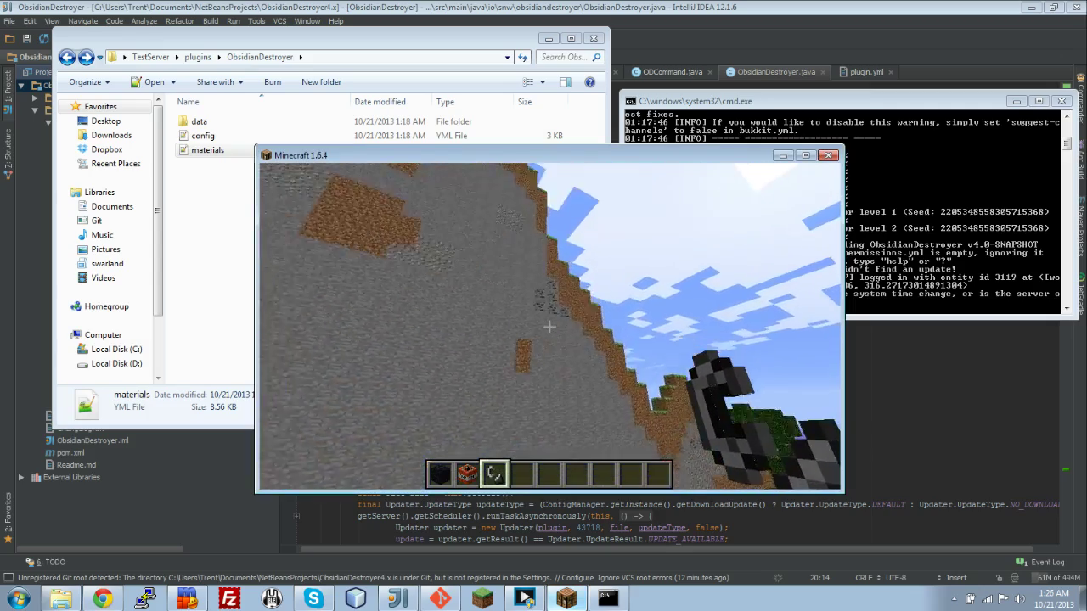
scroll(549, 326, down, 2)
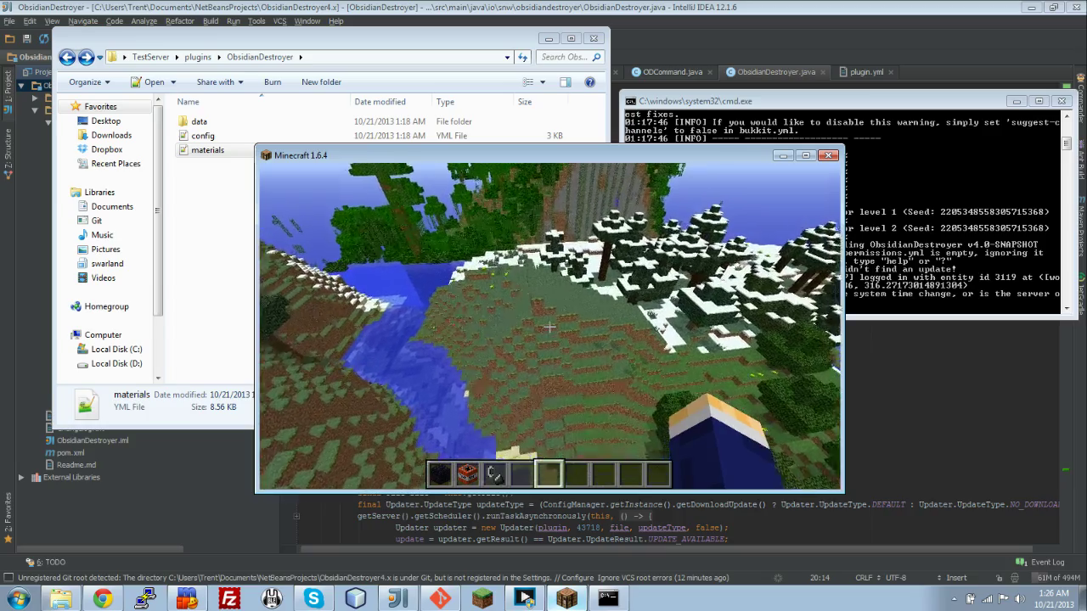
key(1)
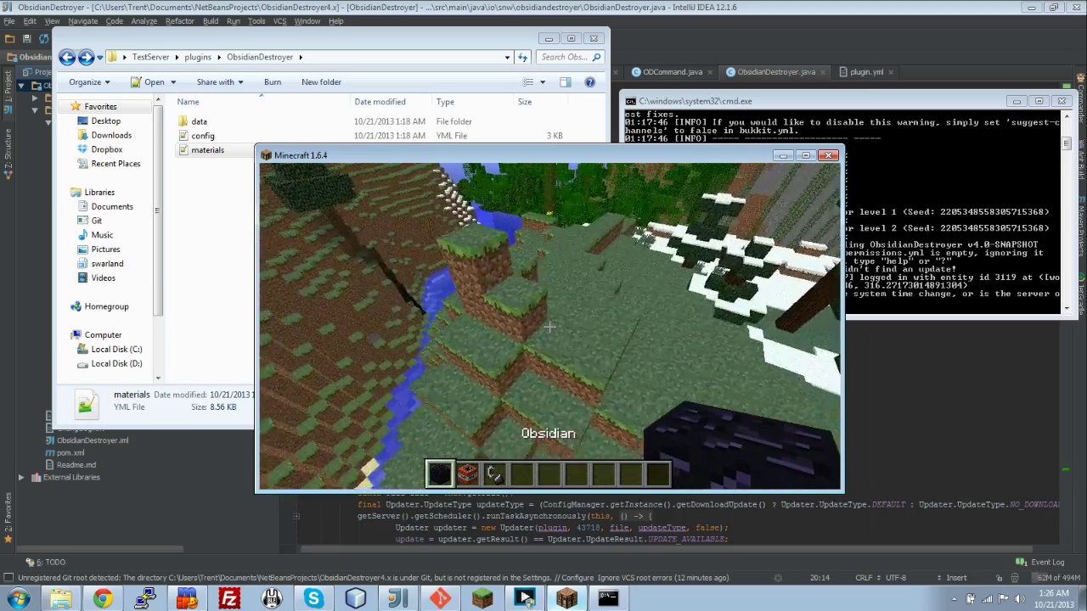
right_click(549, 326)
- Place TNT blocks against the obsidian block and ignite them with the flint and steel
key(2)
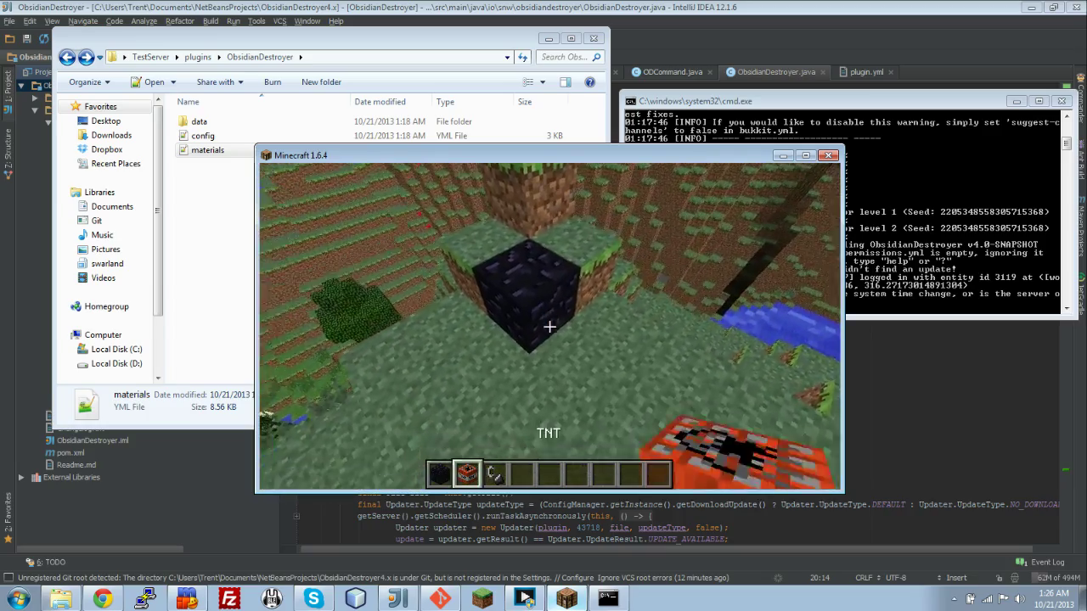
right_click(549, 326)
right_click(549, 326)
right_click(549, 326)
key(3)
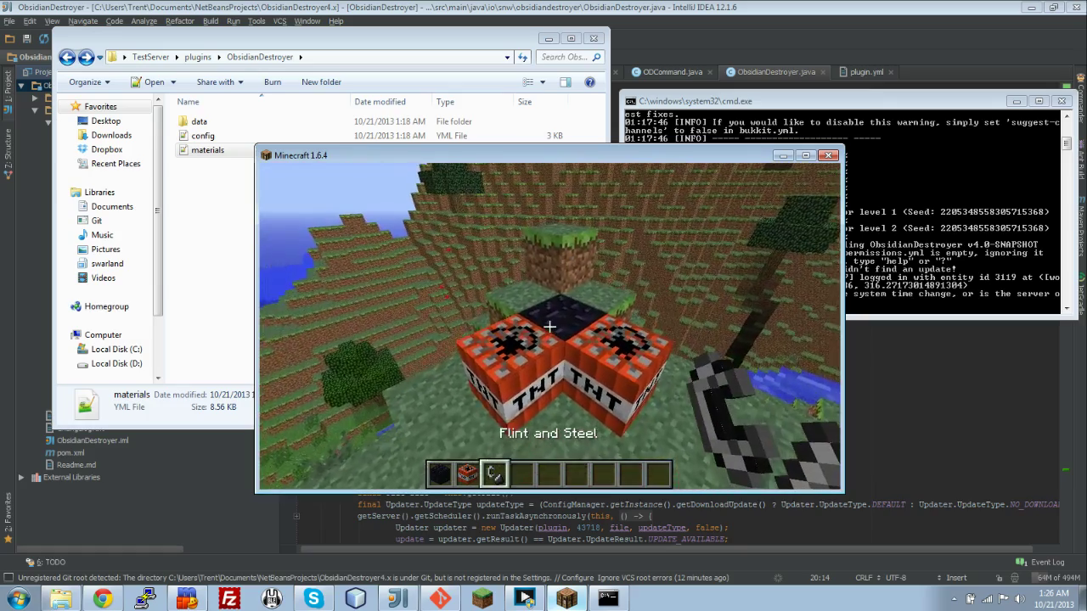
mouse_move(549, 326)
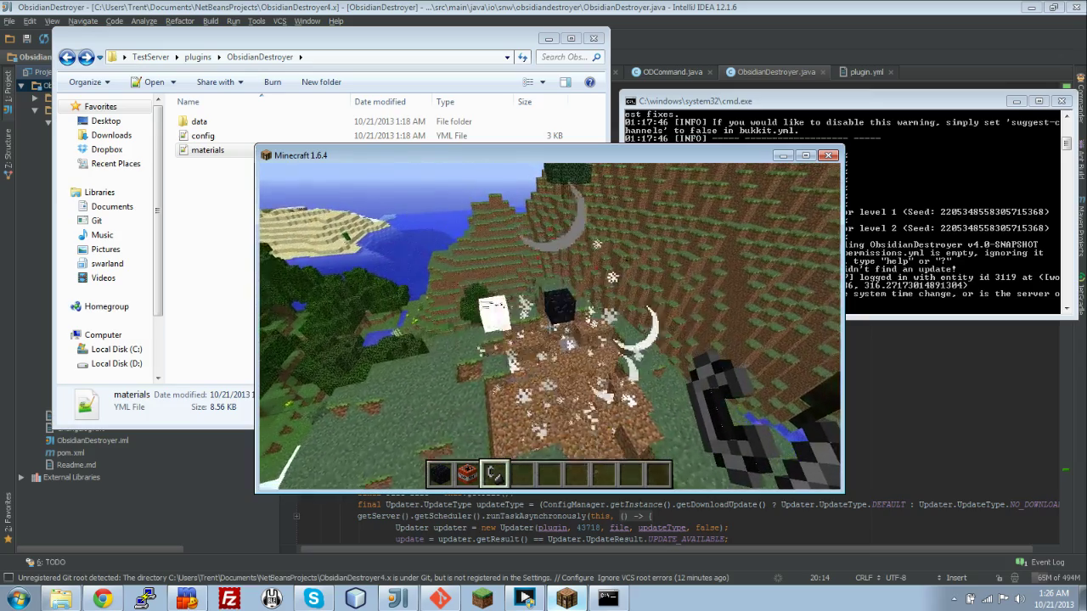
- Place a TNT block on top of the obsidian block and switch to the empty fourth hotbar slot
key(2)
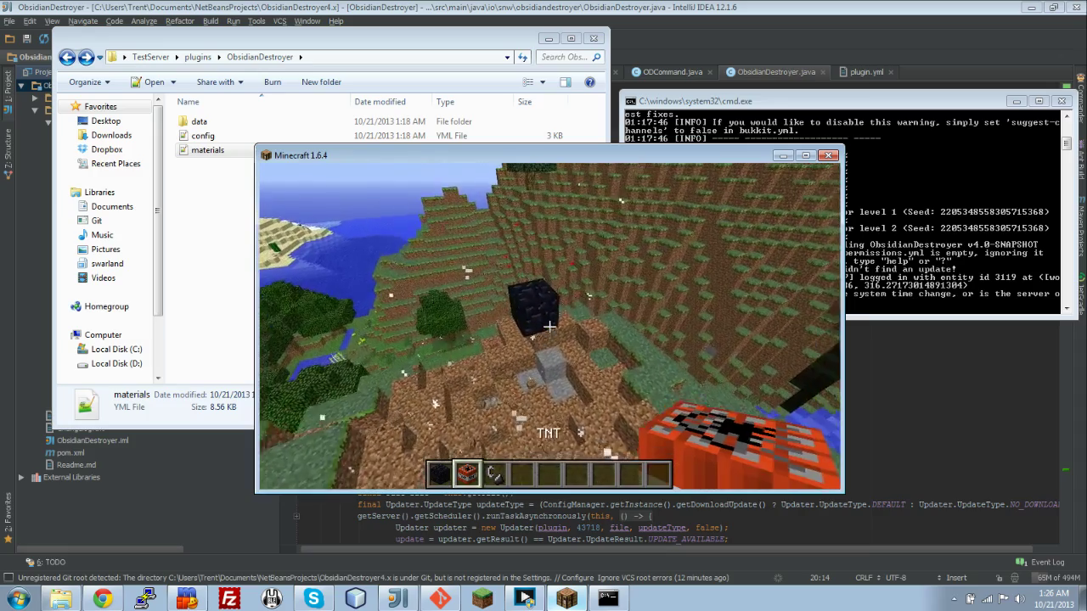
right_click(549, 326)
text(4)
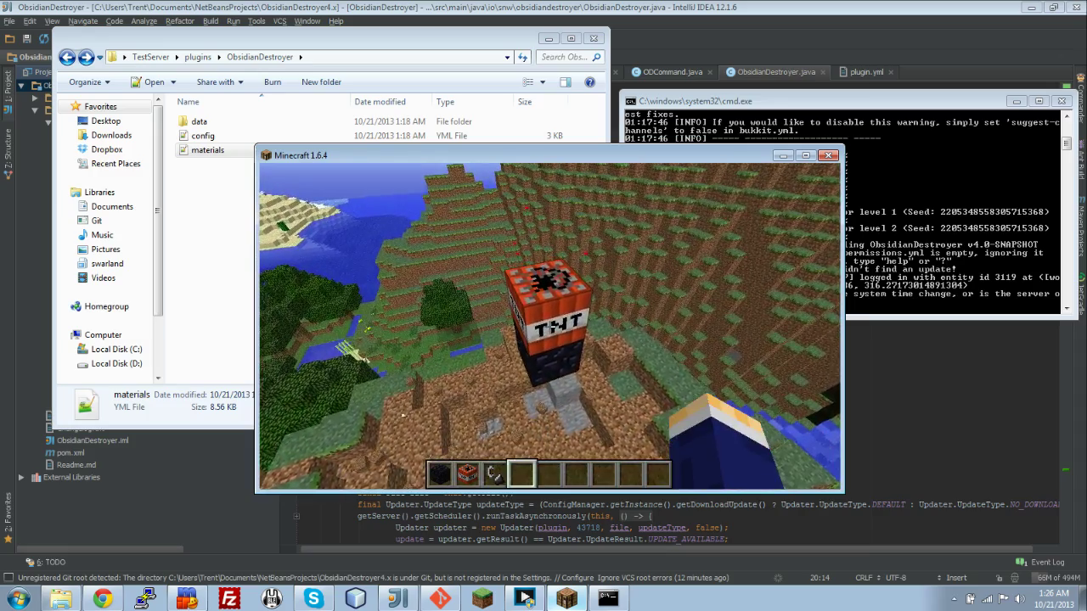
- Try to get one rose with the give command, and put a rose from the Decoration Blocks into the fourth hotbar slot
text(/give drtshock rose 1)
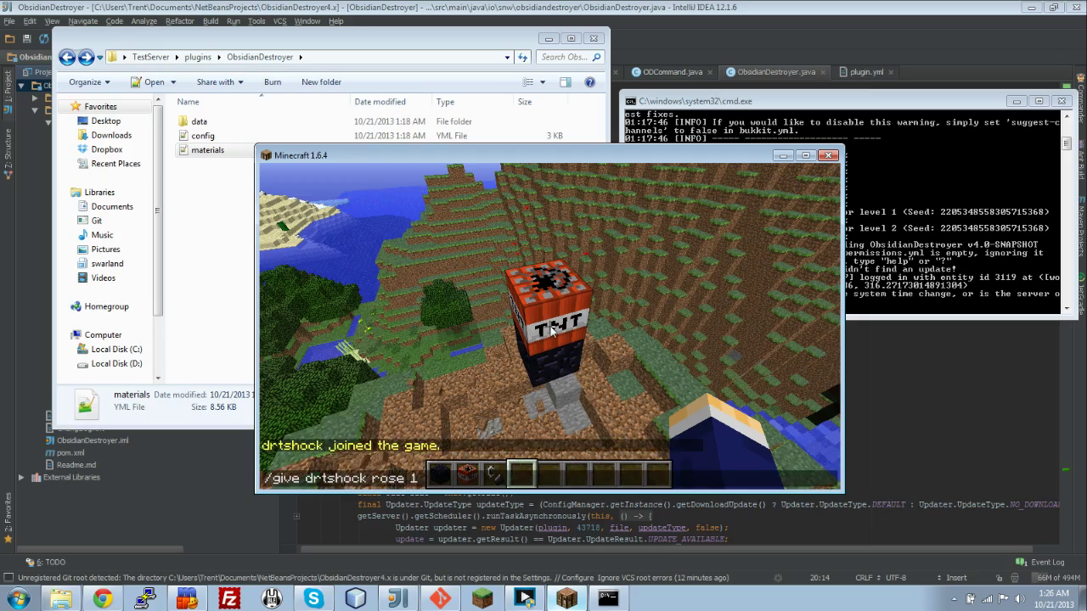
key(Return)
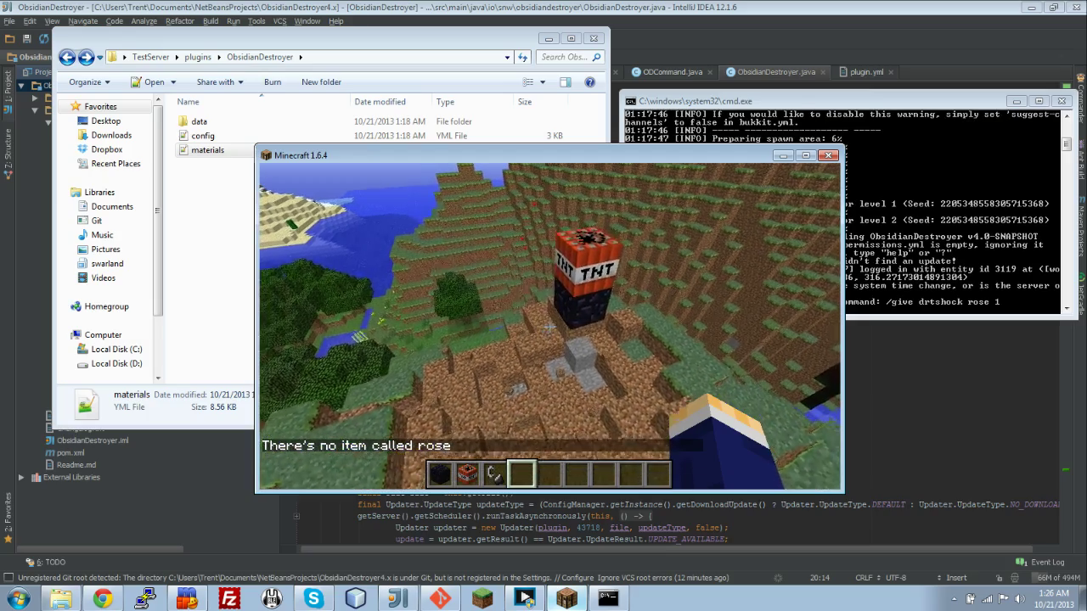
key(e)
click(475, 219)
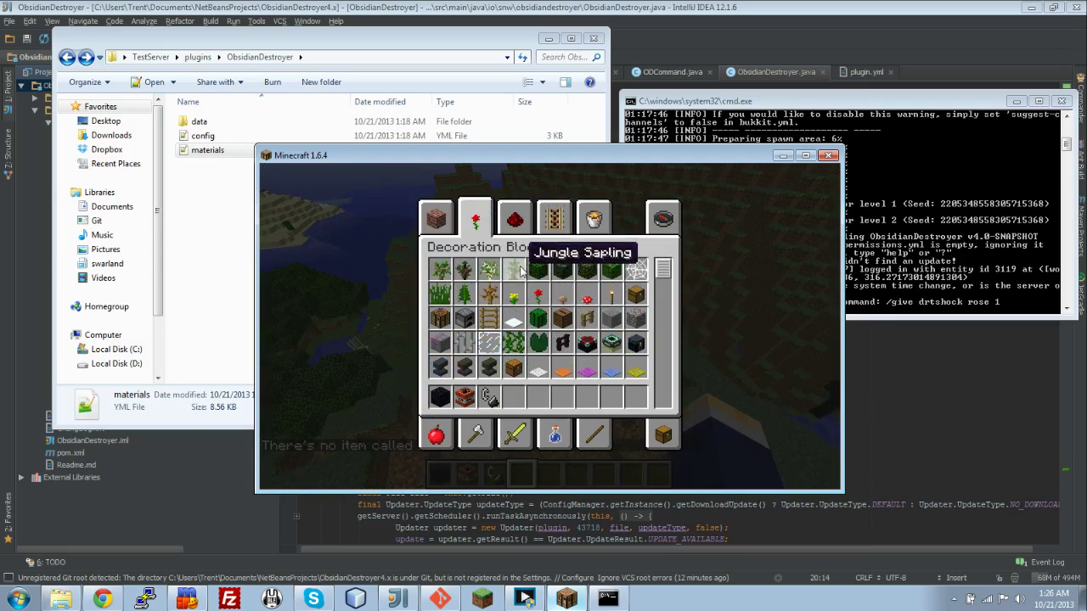
click(562, 293)
click(512, 397)
key(e)
- Fly up to the obsidian block and check its durability with the rose
key(w)
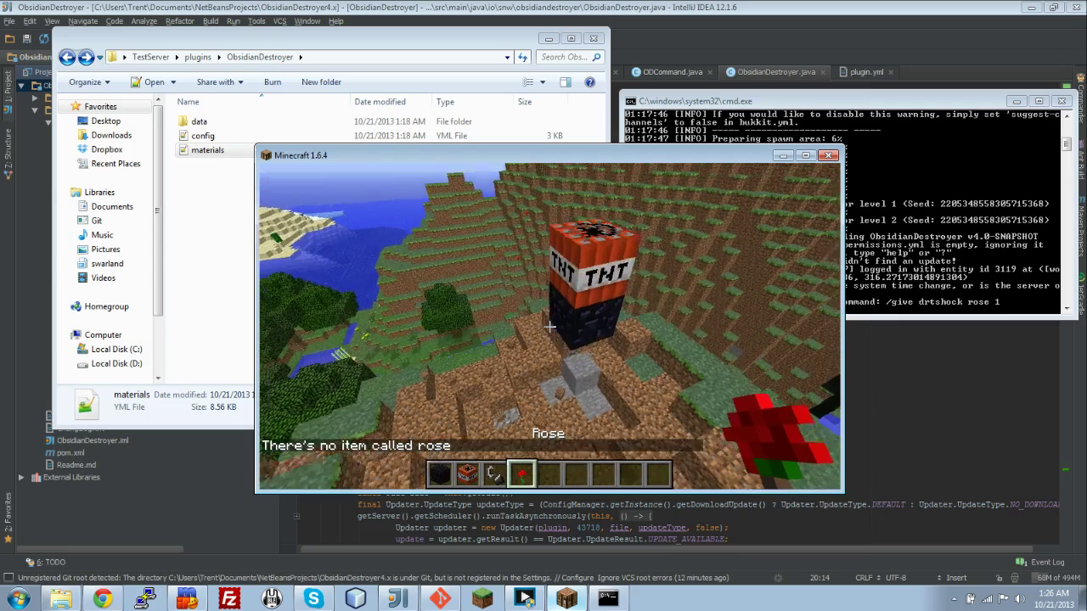
right_click(549, 326)
key(s)
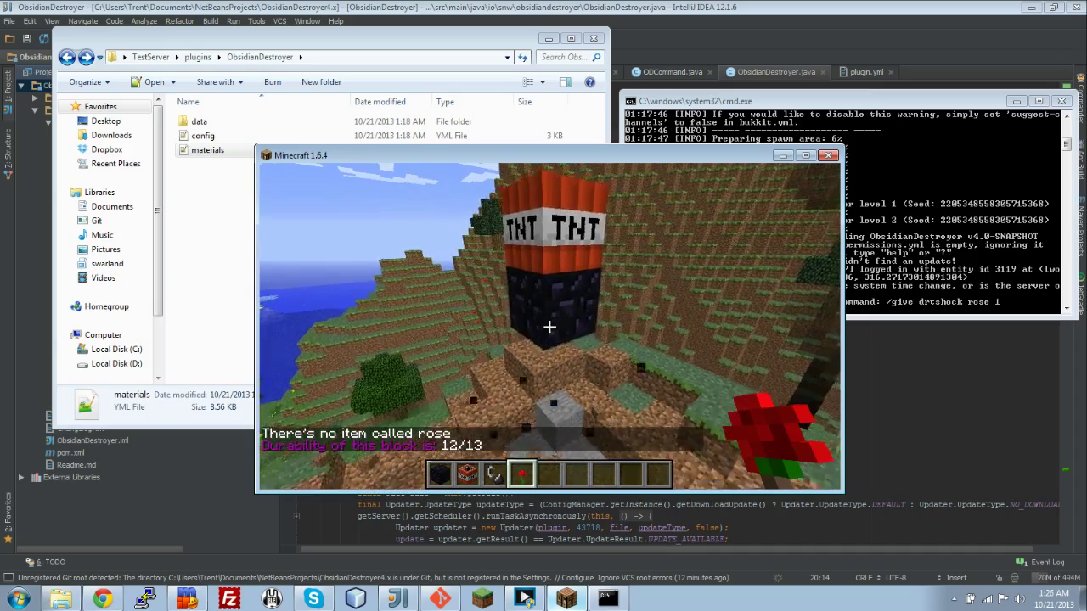
- Reload the plugin configuration with /od reload and check the obsidian block's durability with the rose again
text(/)
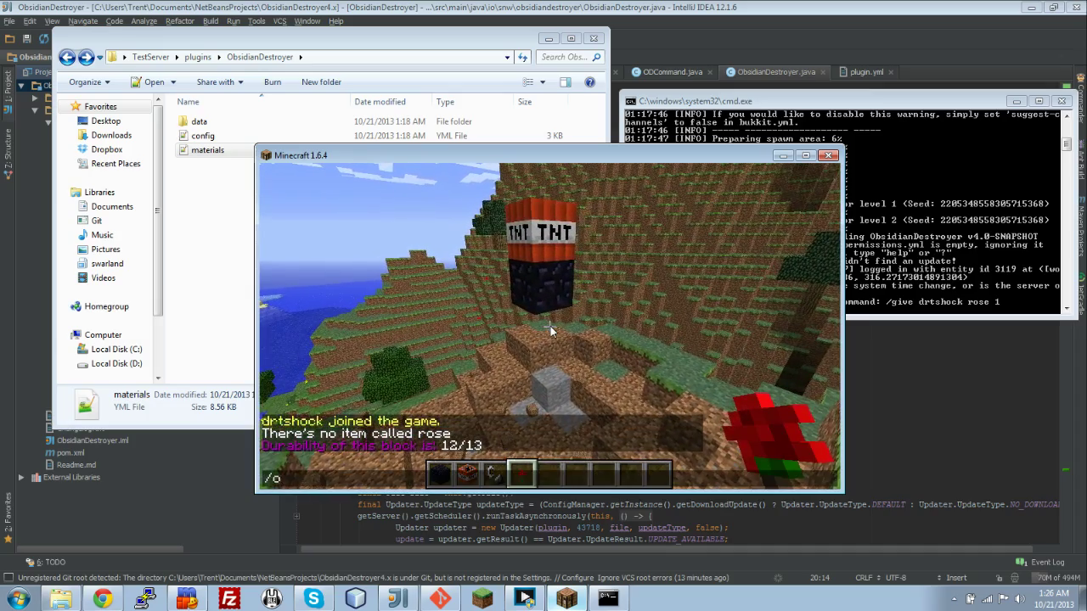
text(od reload)
key(Return)
key(w)
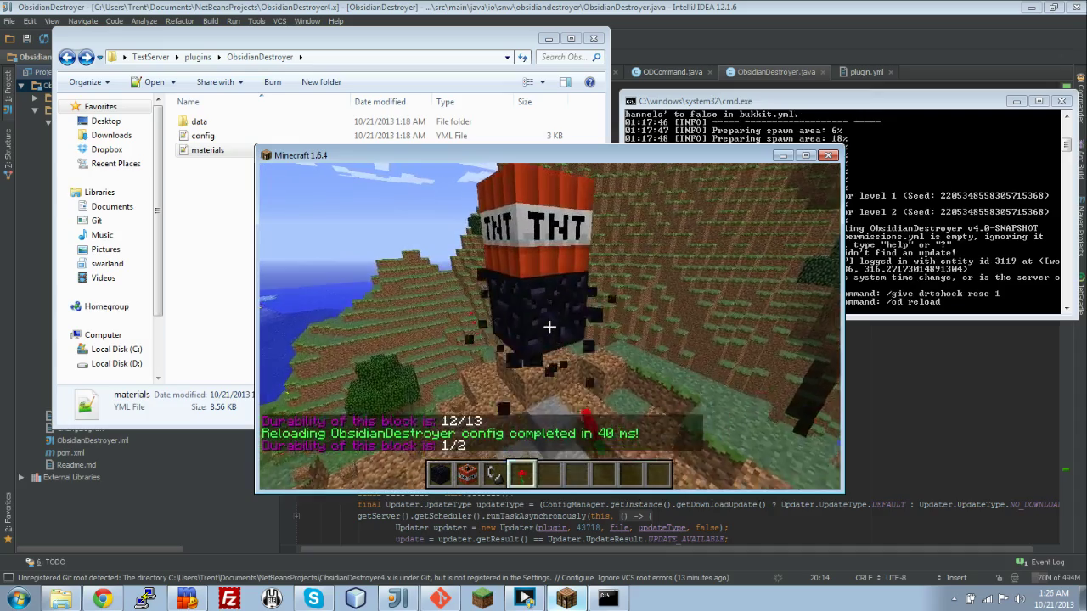
right_click(550, 326)
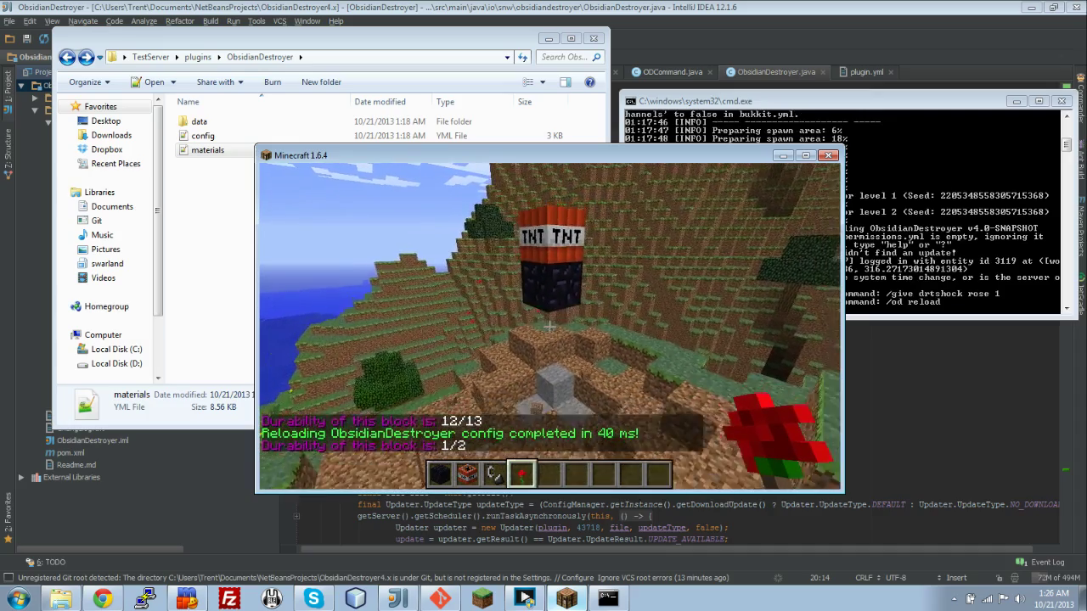
- Ignite the TNT on the obsidian with the flint and steel, back away, and inspect the crater after the blast
key(3)
right_click(549, 326)
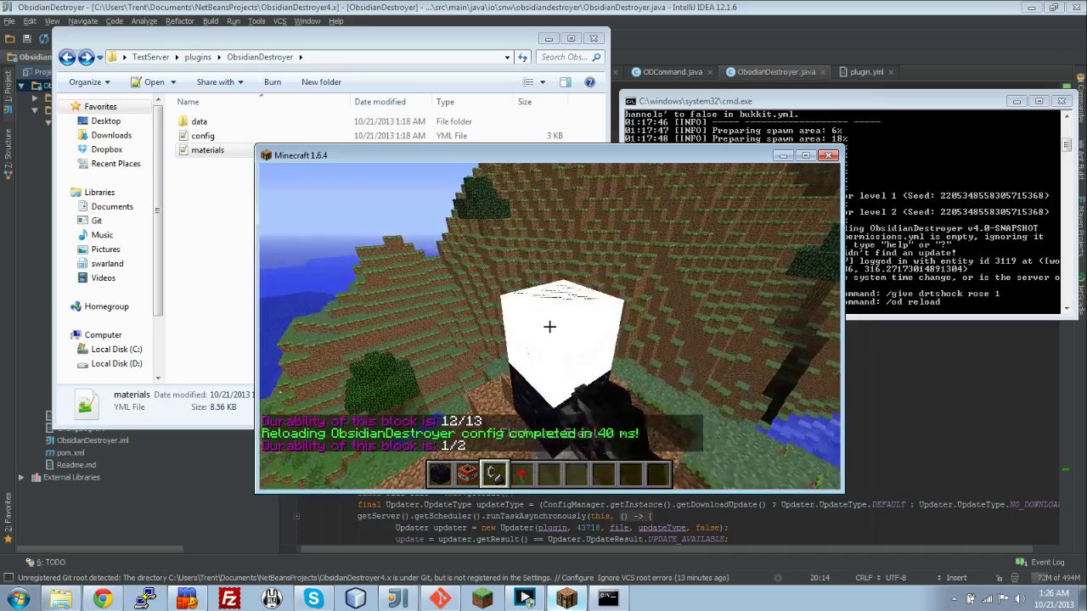
key(s)
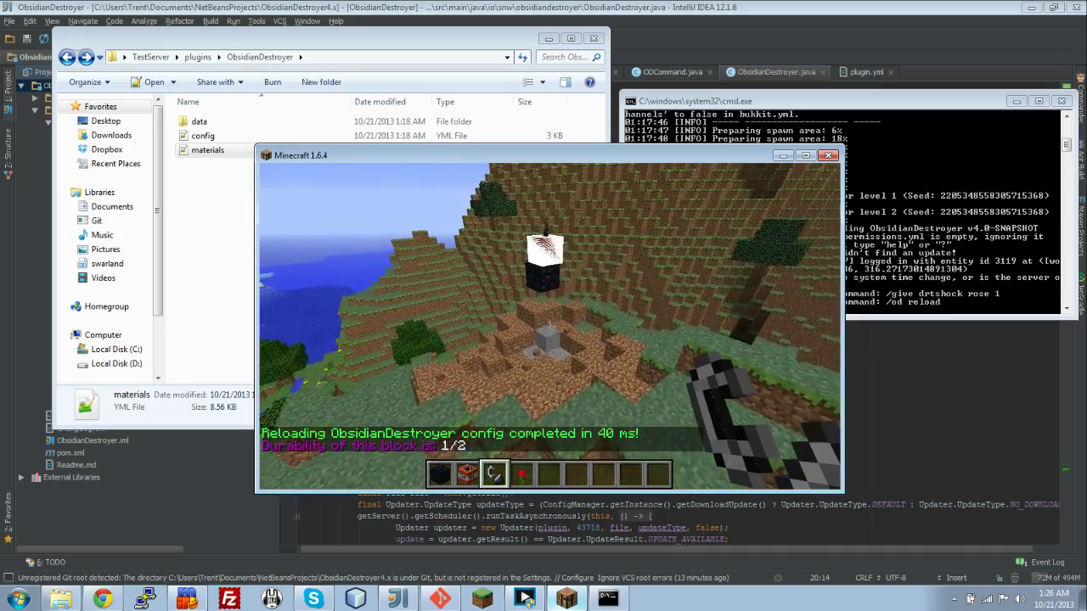
key(5)
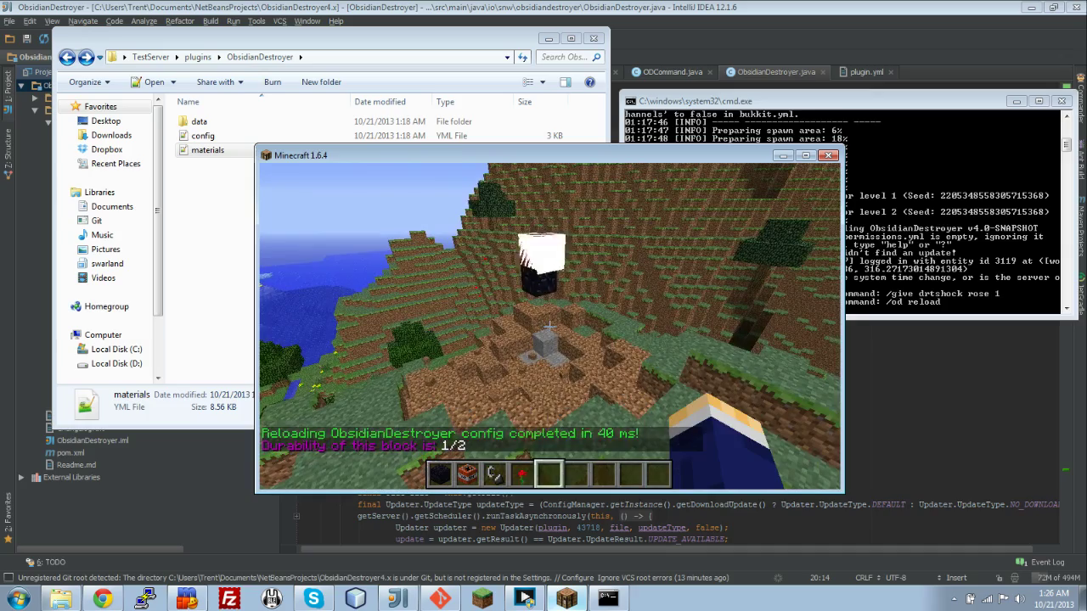
key(w)
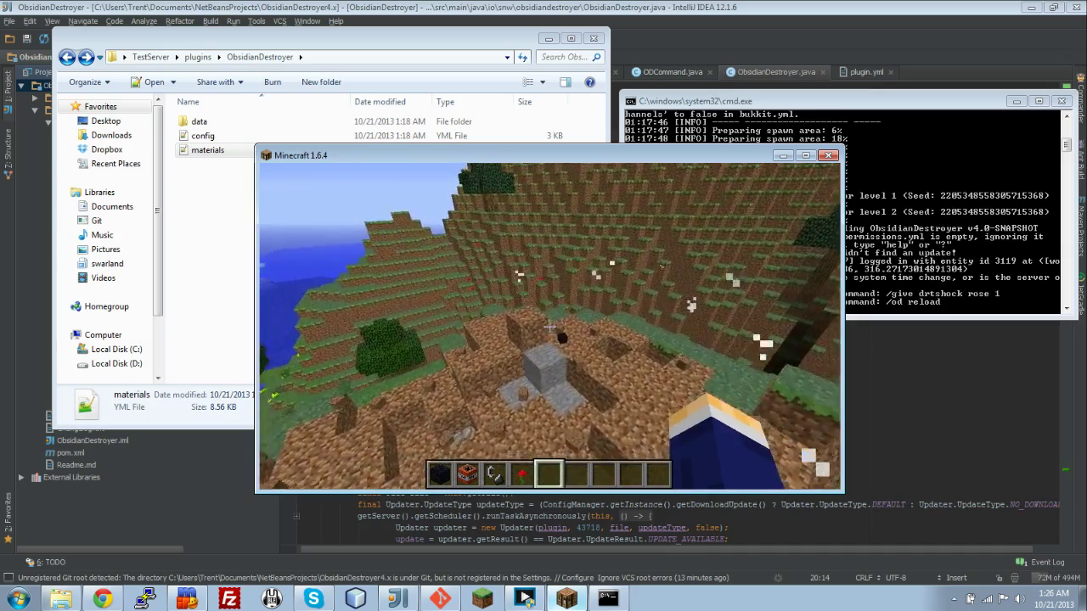
key(s)
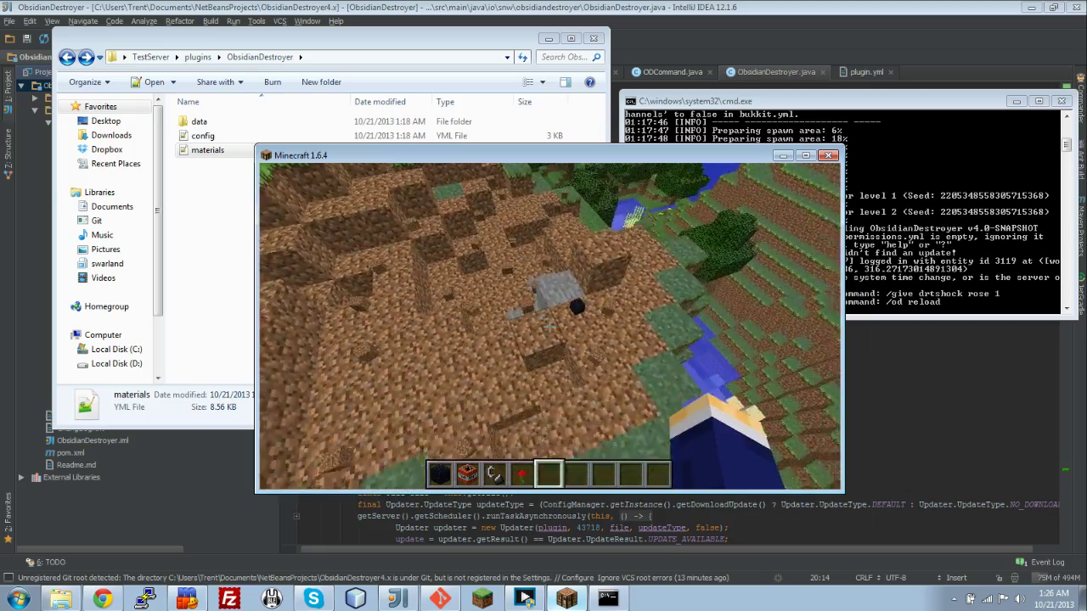
- Fly to the snowy grassland, release the mouse from the game, and open materials.yml from the ObsidianDestroyer plugin folder
key(w)
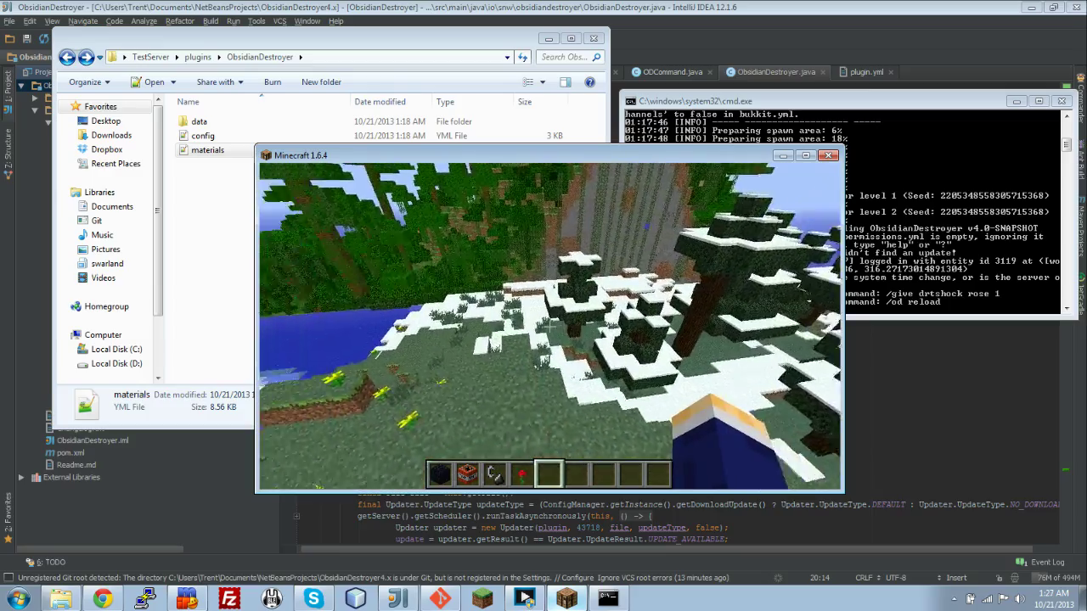
key(e)
key(e)
key(t)
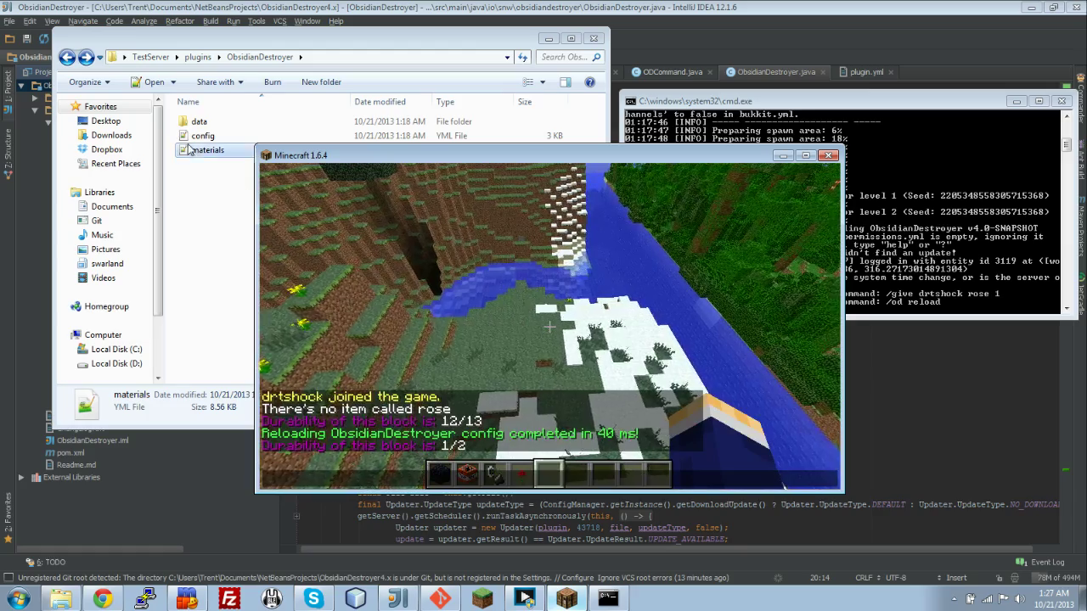
double_click(212, 150)
- Set COBBLESTONE's durability to Enabled: true with an Amount of 10, and save materials.yml
scroll(527, 305, down, 20)
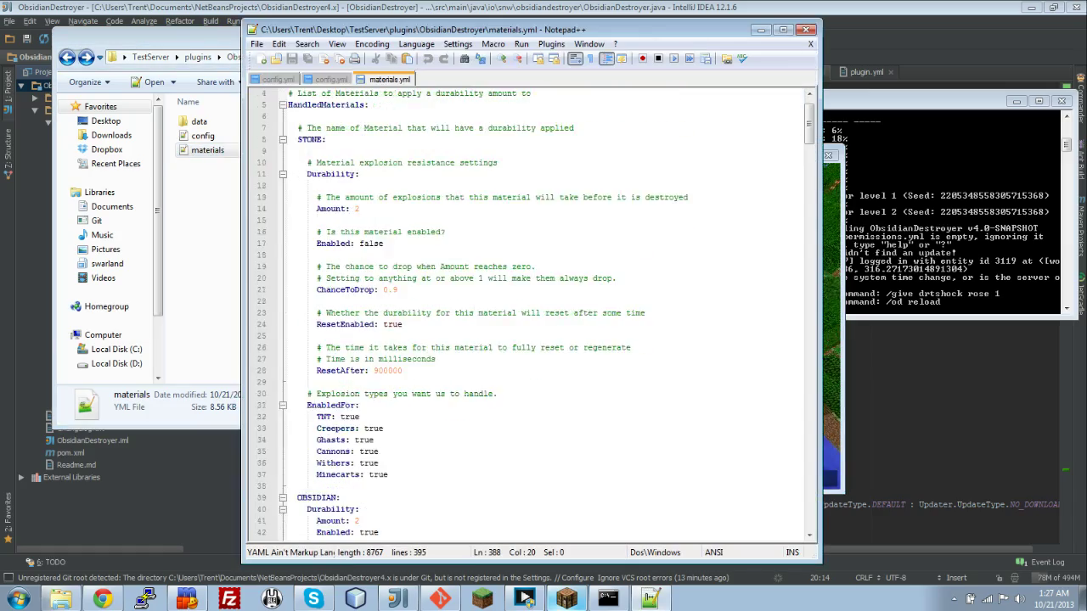
scroll(527, 315, down, 13)
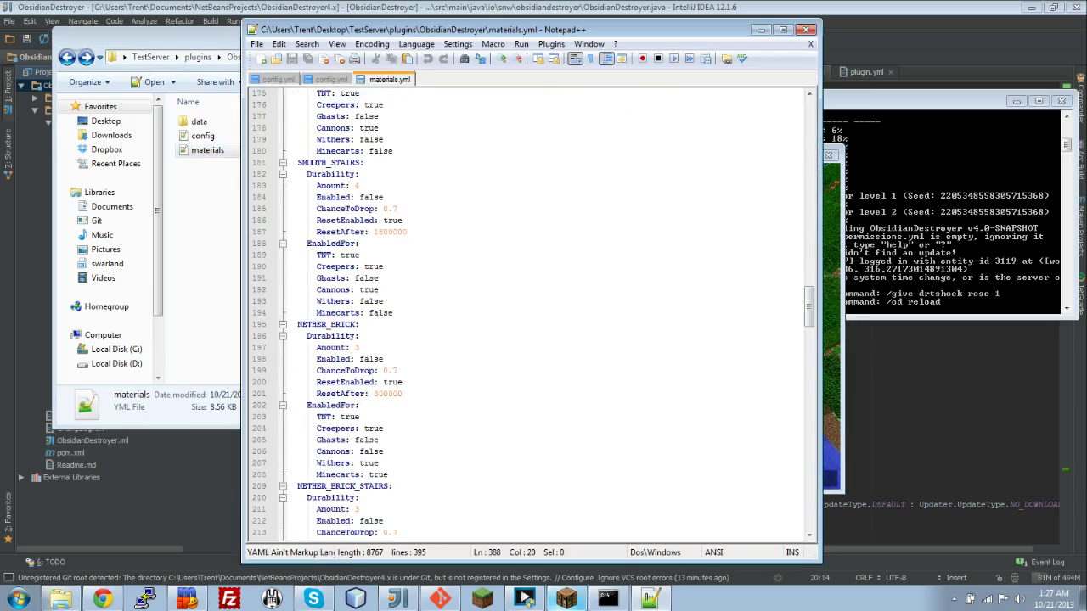
scroll(527, 314, up, 12)
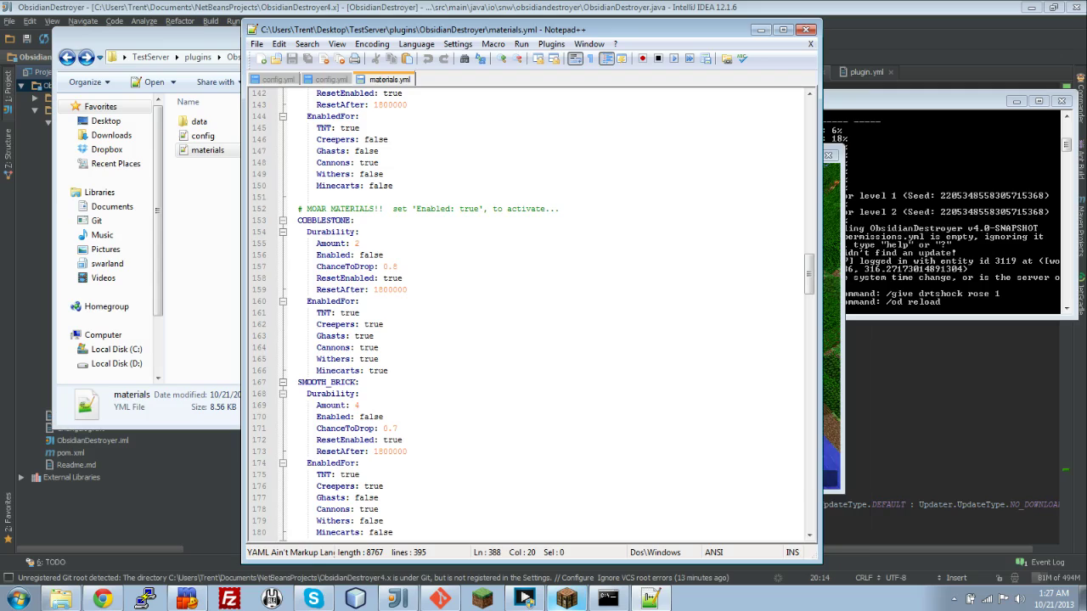
double_click(371, 255)
text(true)
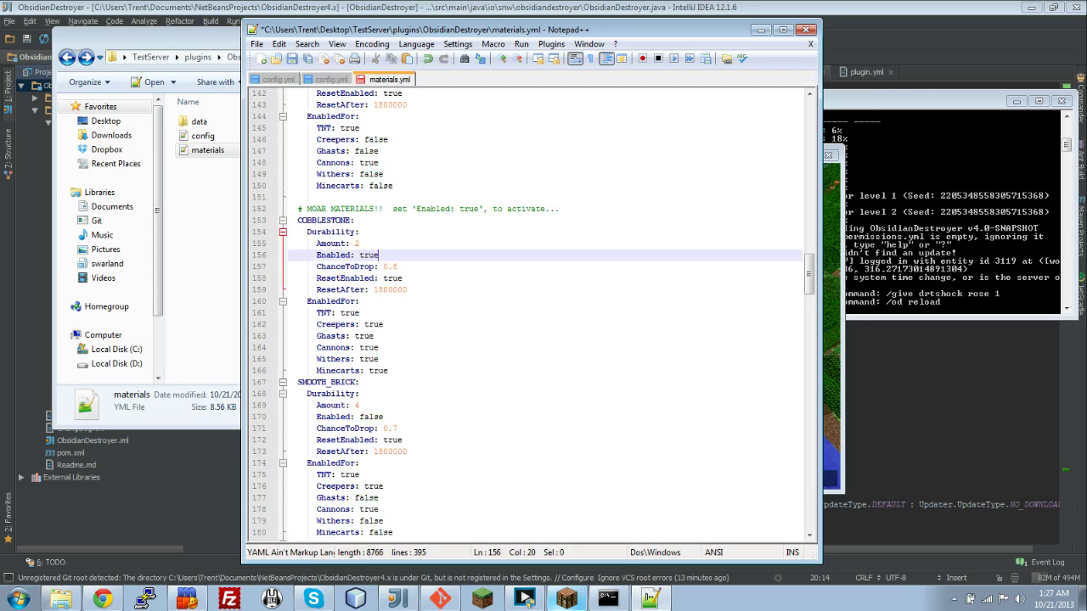
click(360, 244)
key(BackSpace)
text(10)
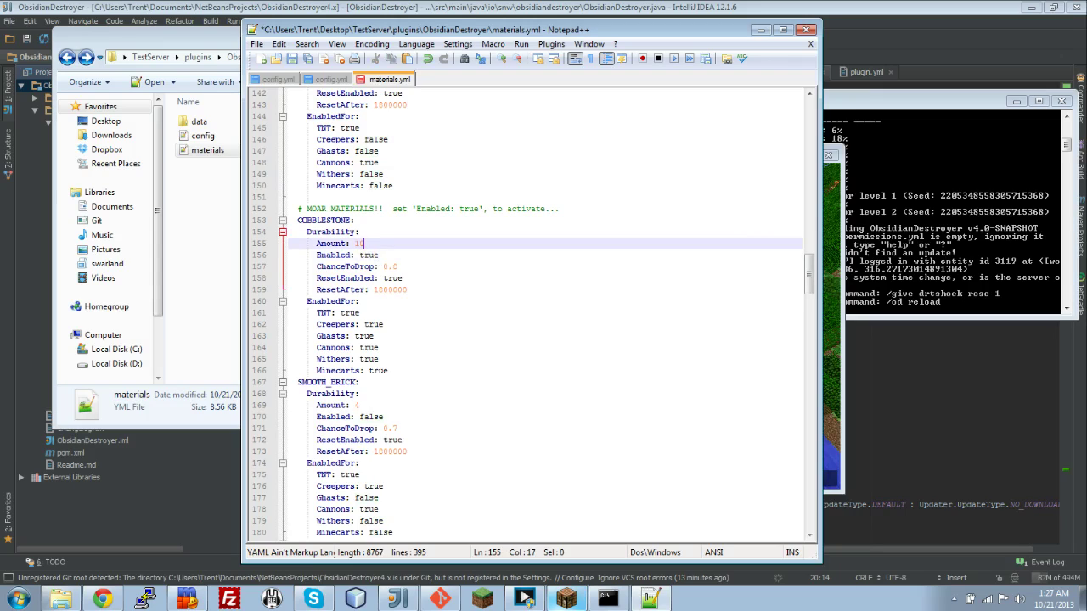
key(ctrl+s)
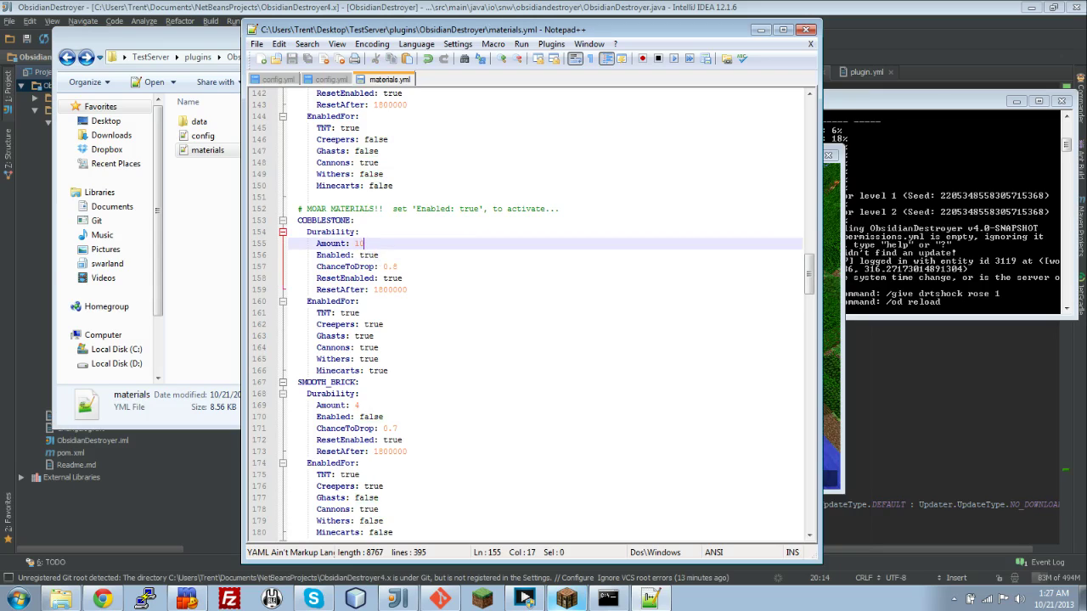
- Close the editor, return to Minecraft, and reload the plugin configuration with /od reload
click(811, 32)
click(675, 337)
text(/o)
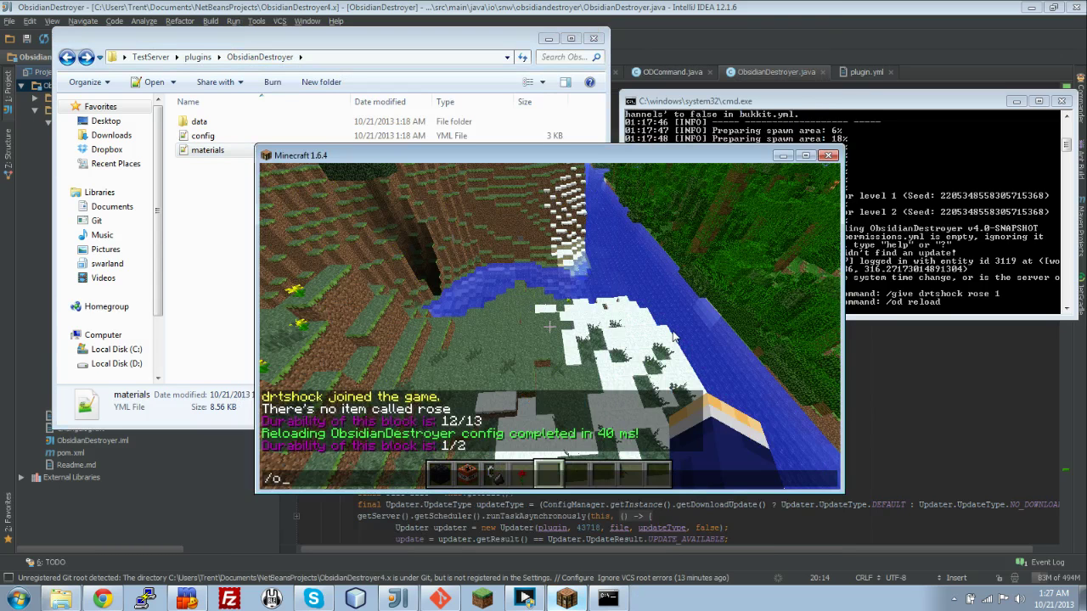
text(d reoad)
key(Return)
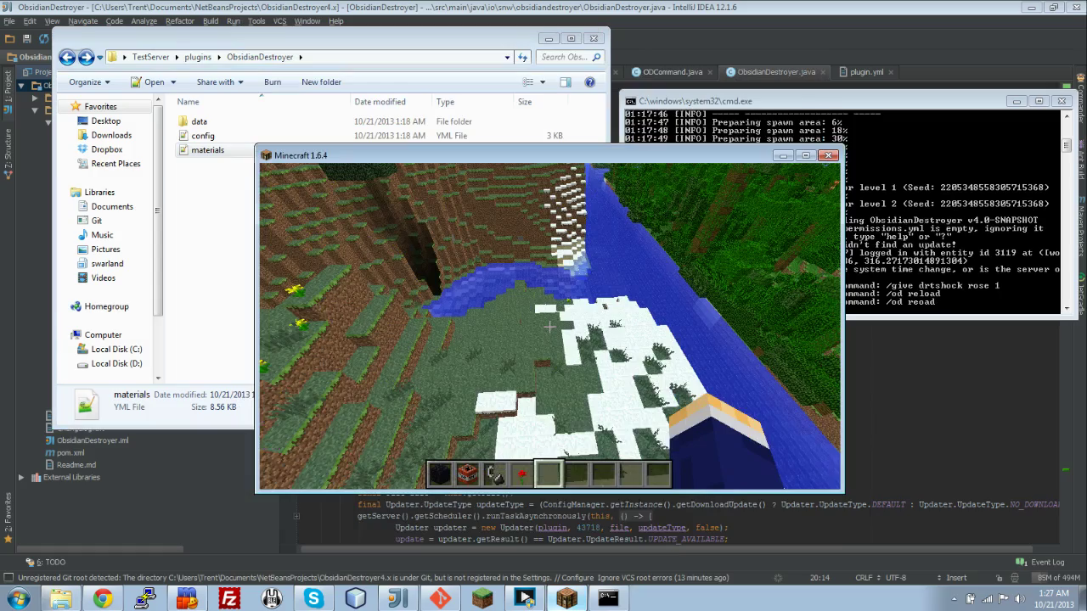
key(t)
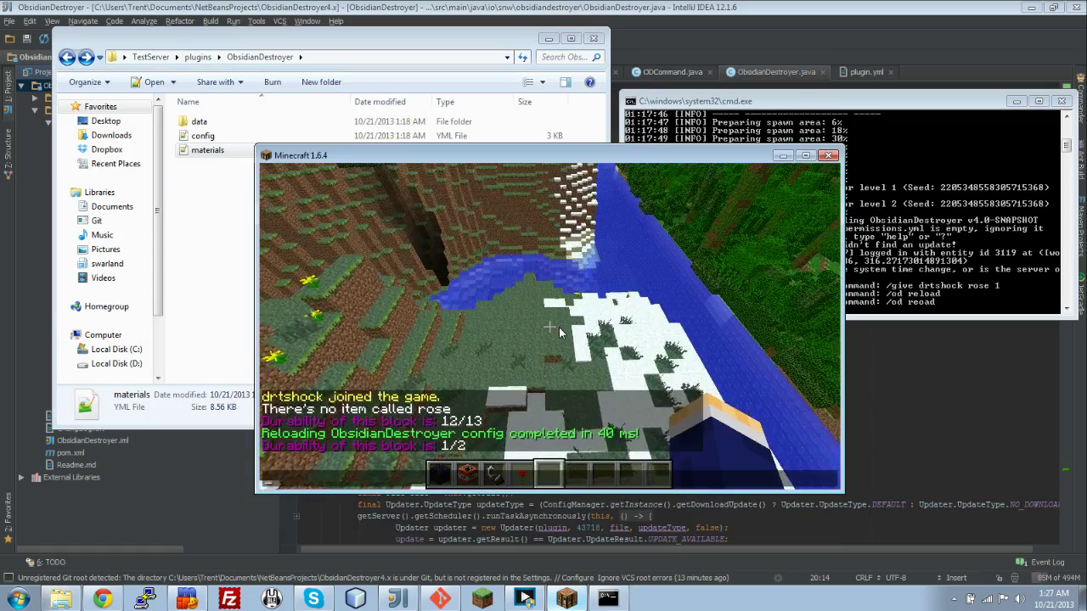
text(/od reload)
key(Return)
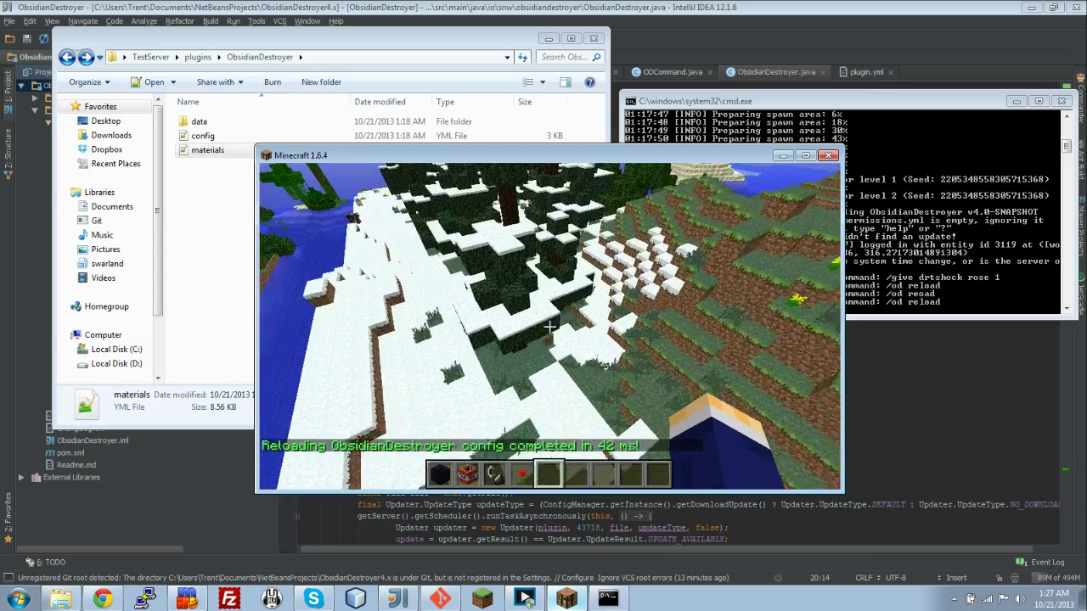
- Place a cobblestone block from the Building Blocks on the grassy slope and check its durability with the rose
key(e)
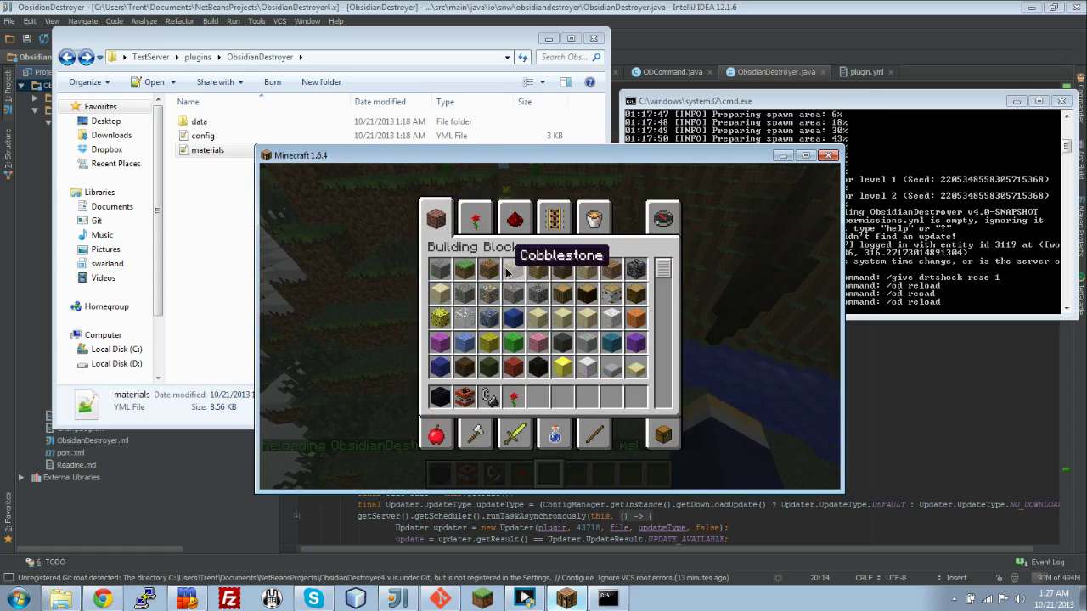
key(e)
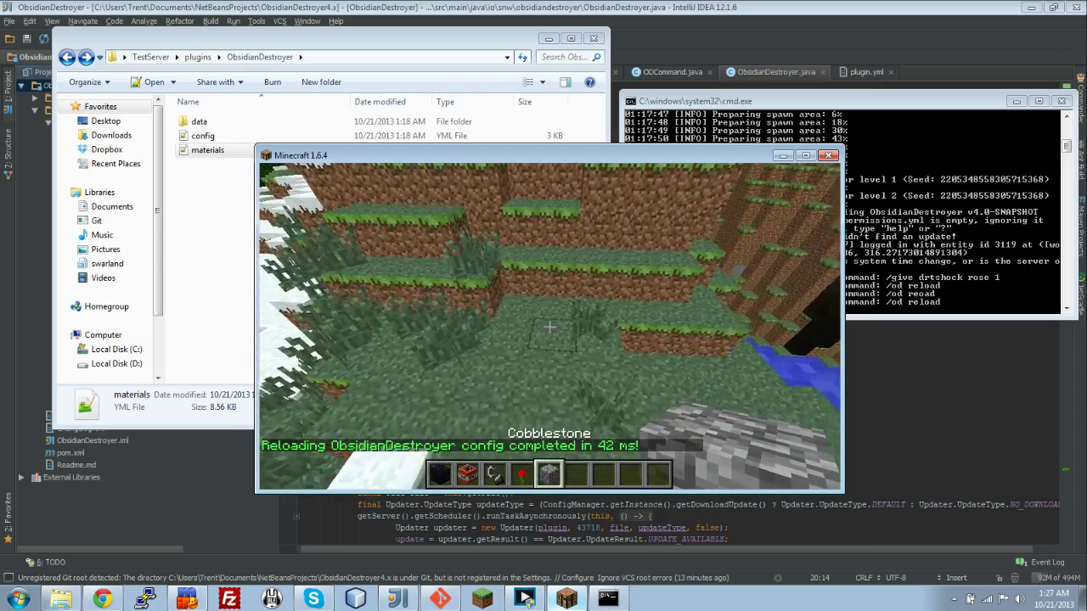
right_click(549, 327)
scroll(547, 327, up, 1)
right_click(547, 326)
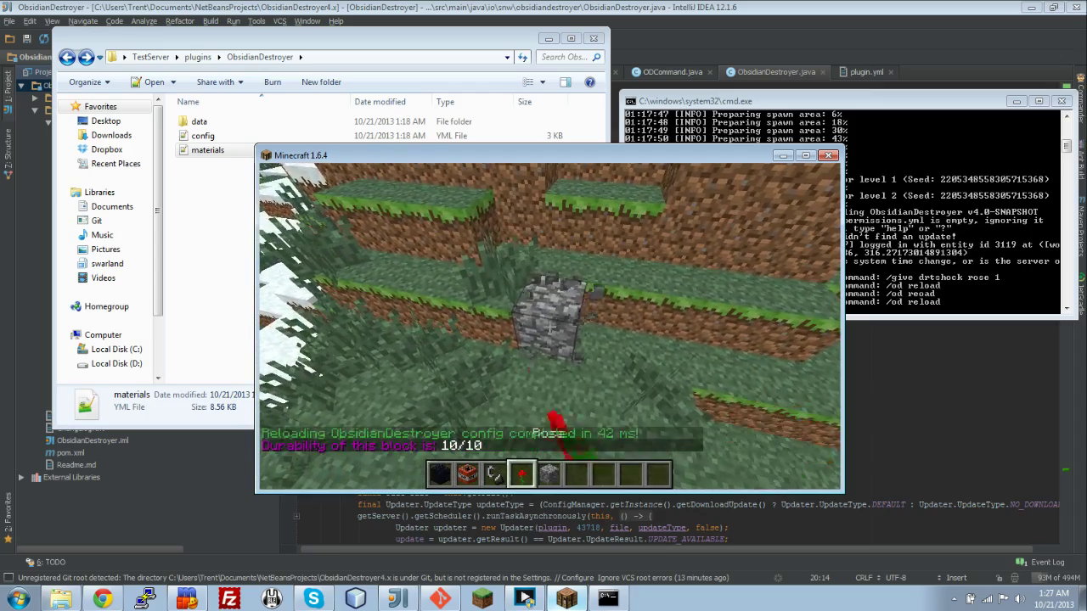
- Blow up TNT placed beside and on top of the cobblestone block, and check the block's durability with the rose
scroll(547, 327, up, 2)
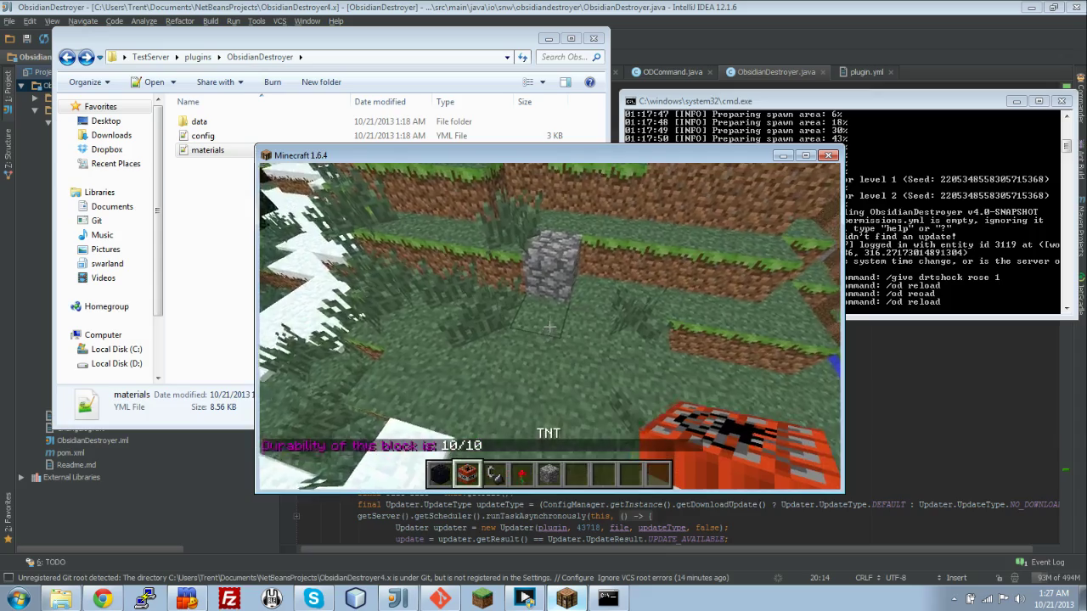
right_click(548, 327)
right_click(548, 327)
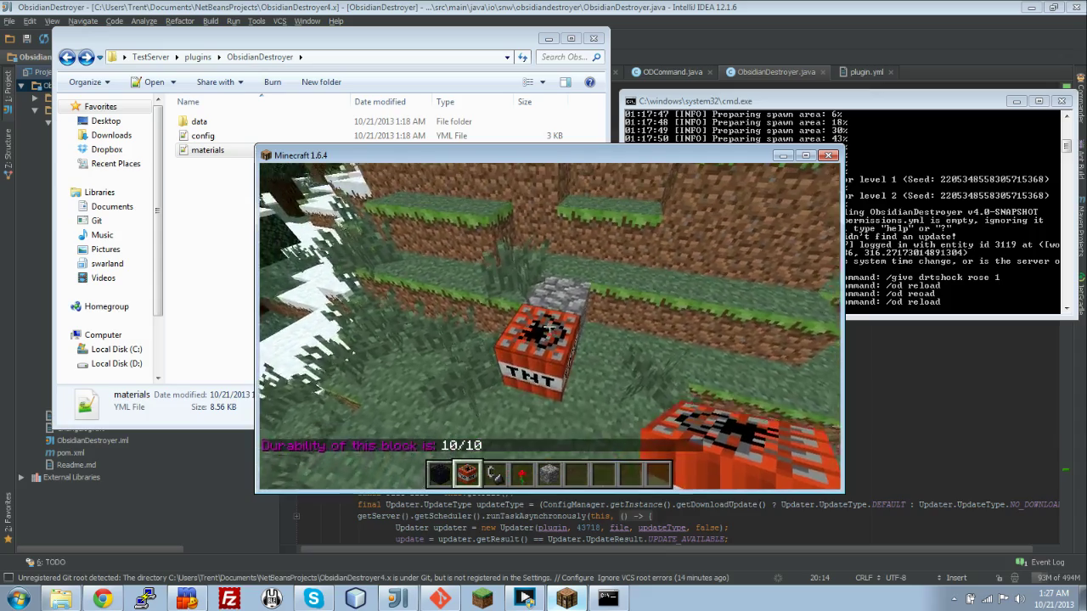
scroll(548, 327, down, 2)
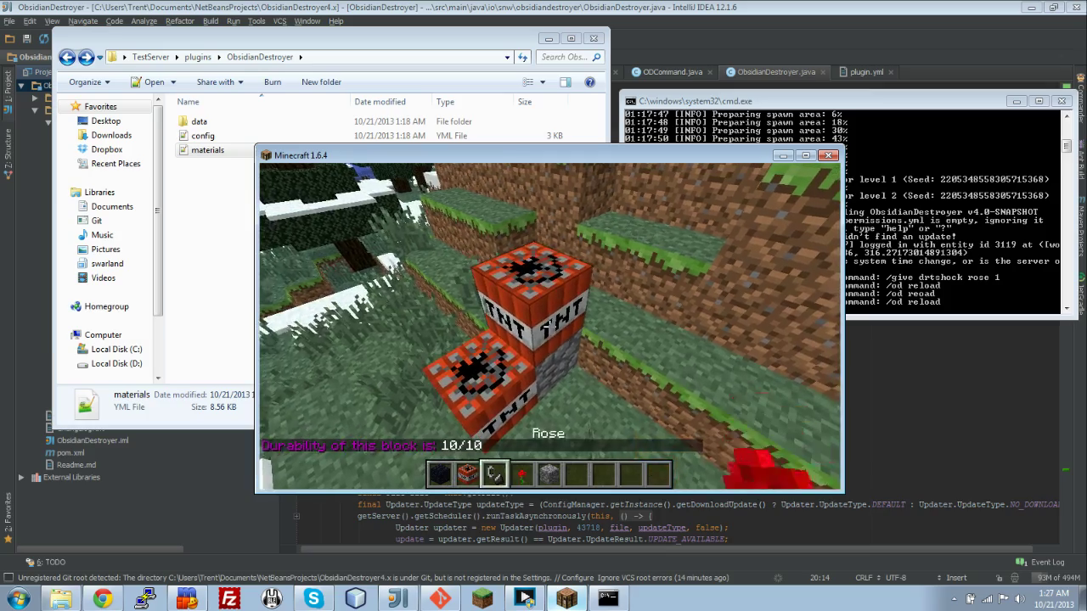
scroll(548, 326, up, 1)
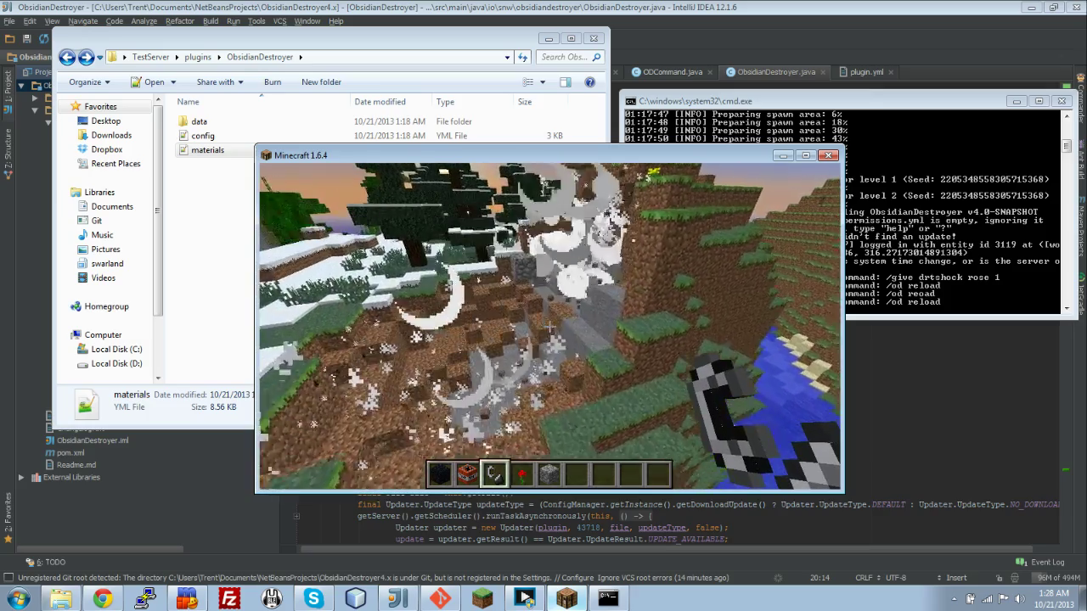
scroll(549, 327, down, 1)
click(549, 327)
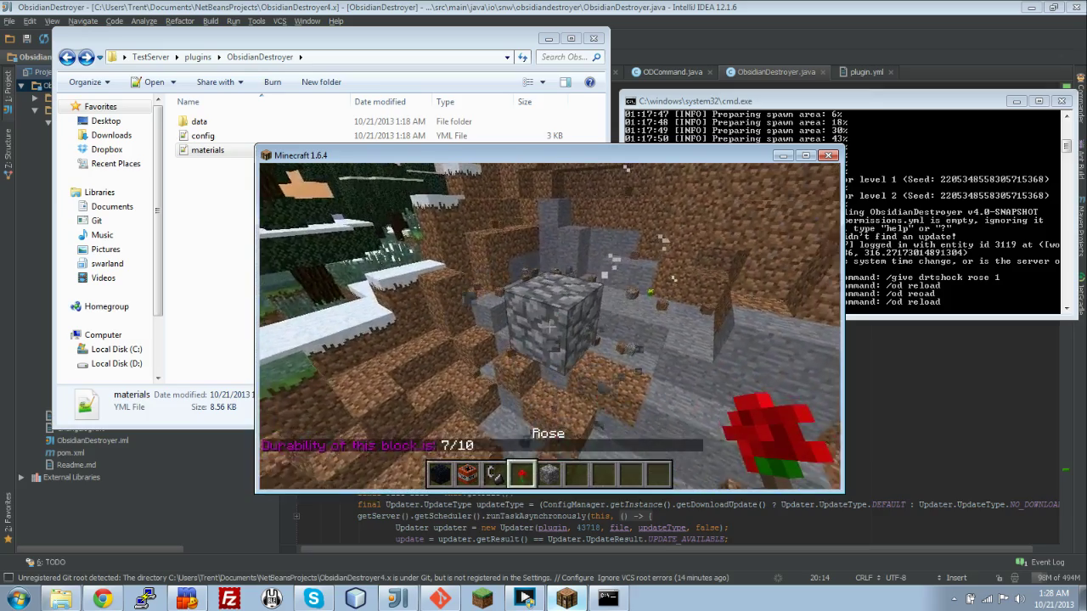
key(s)
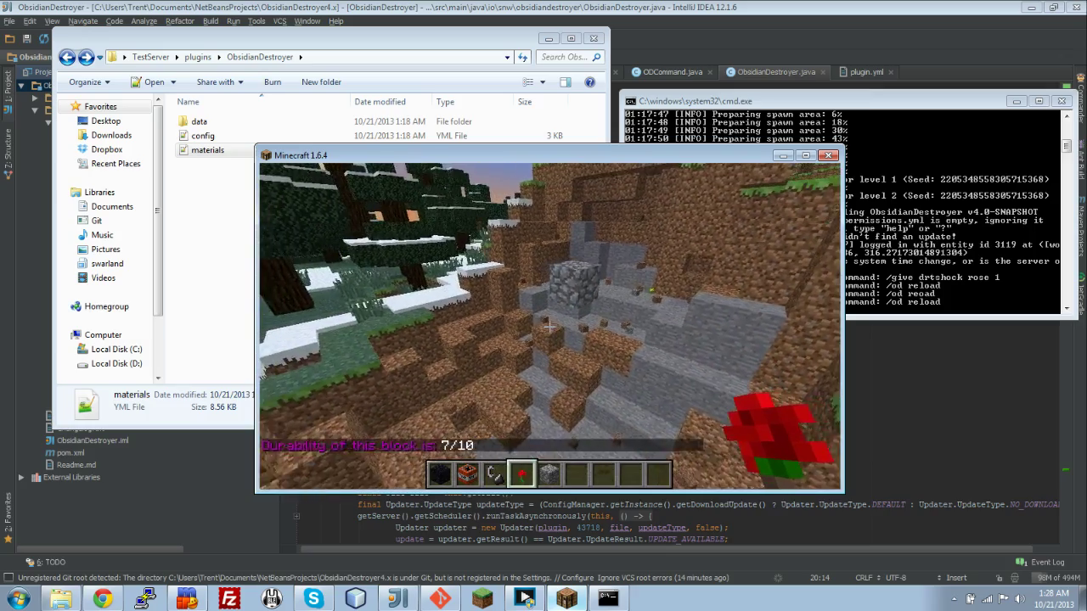
scroll(549, 327, down, 1)
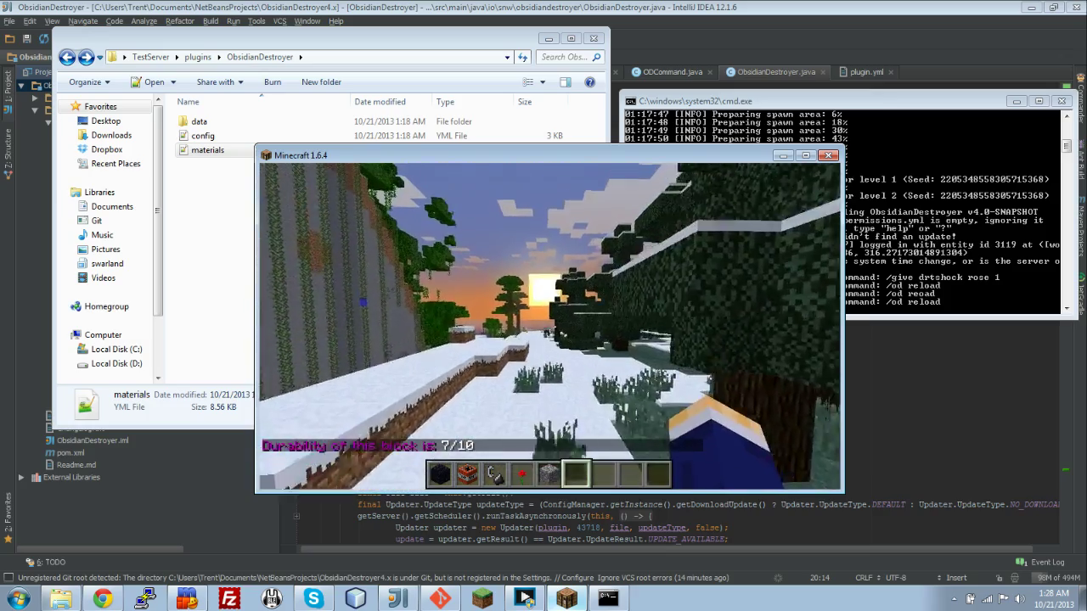
scroll(550, 327, down, 1)
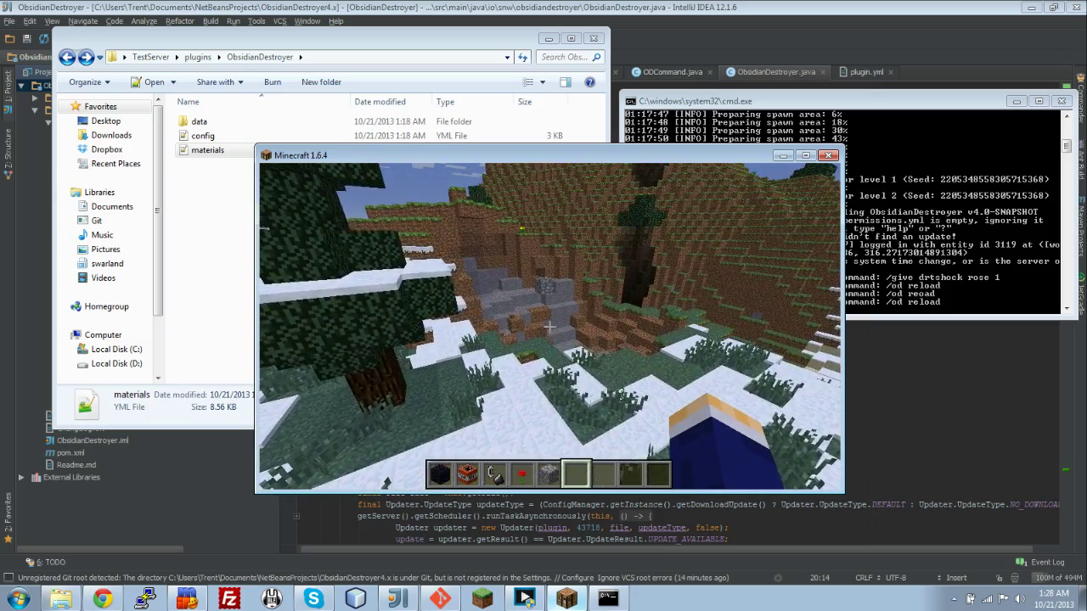
key(t)
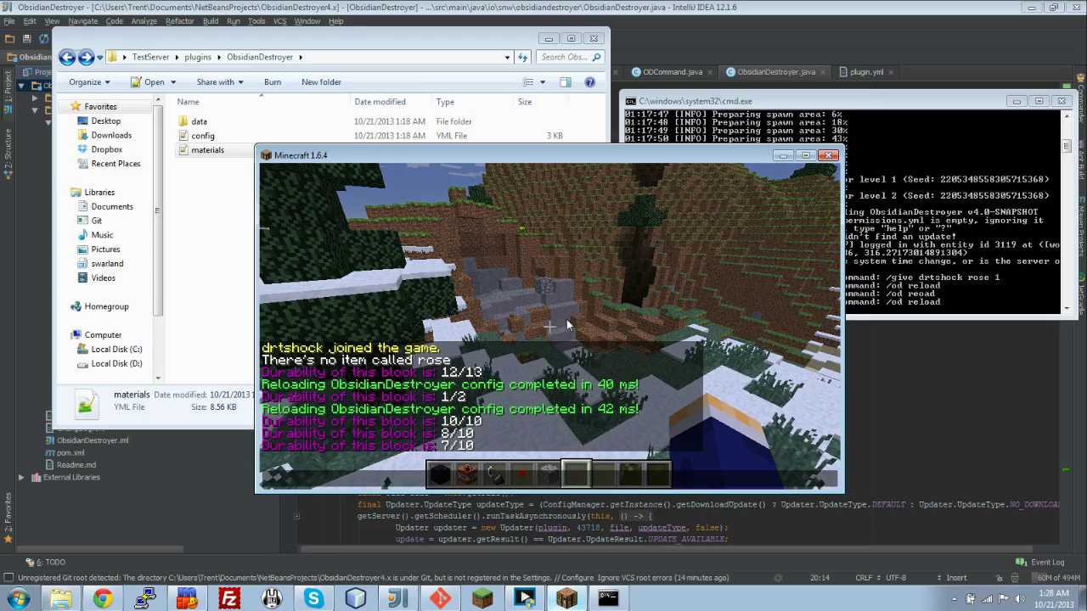
key(Escape)
key(w)
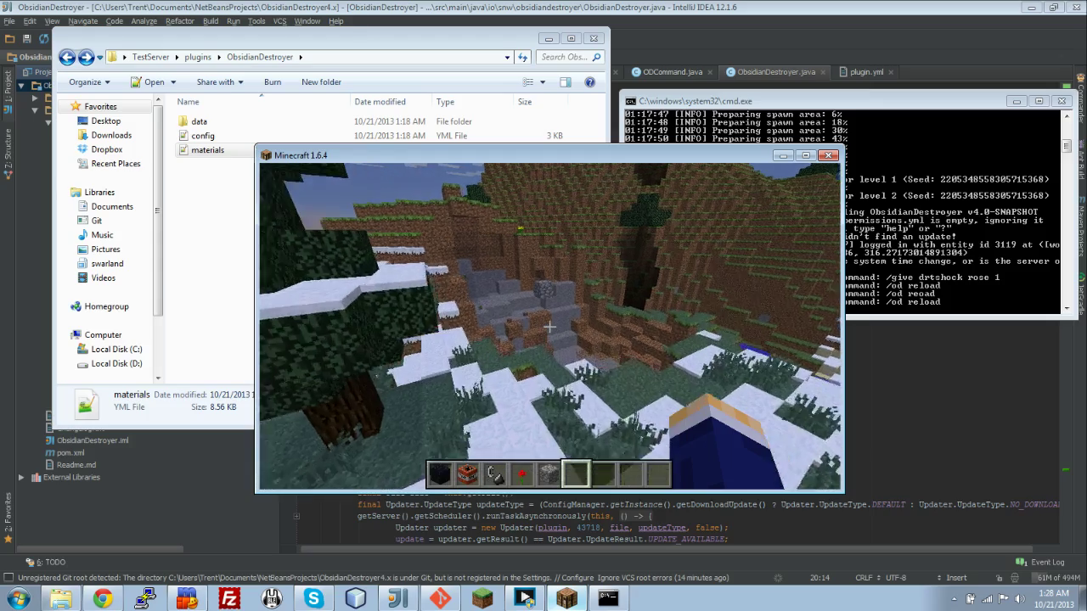
key(space)
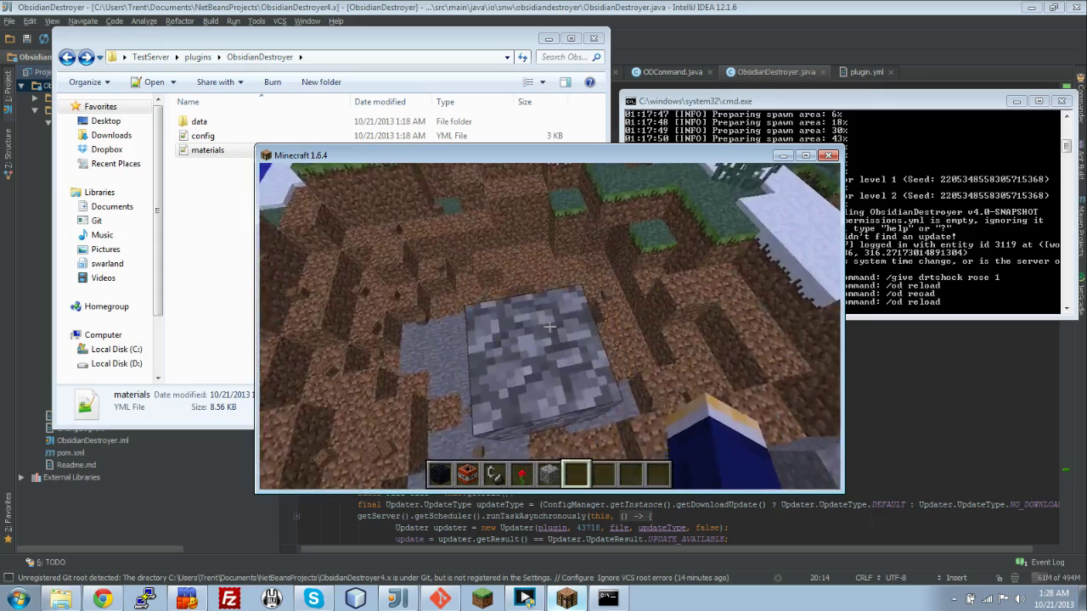
key(w)
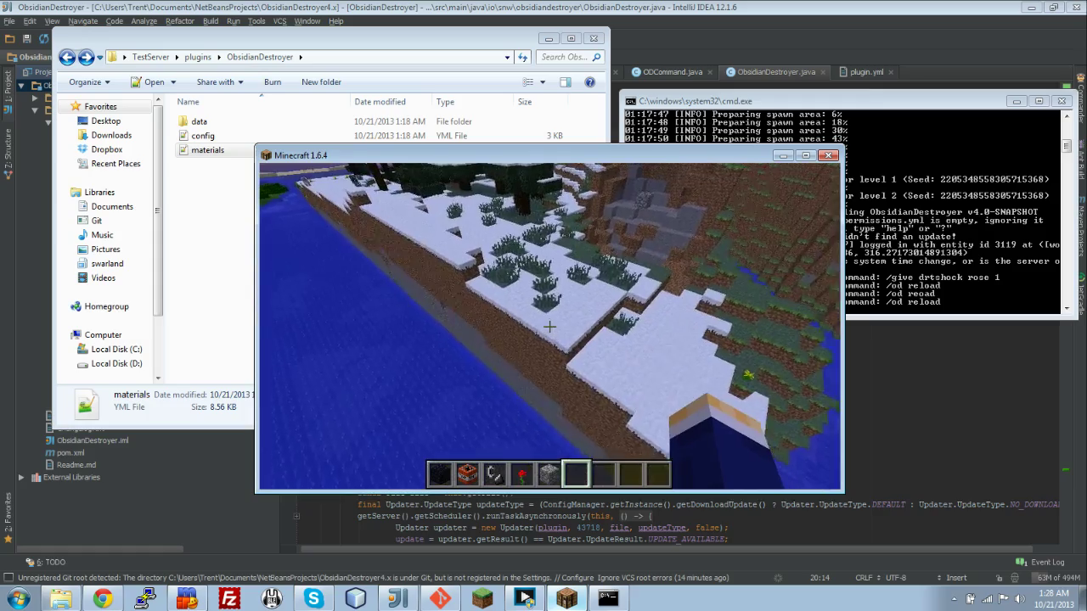
key(w)
key(w)
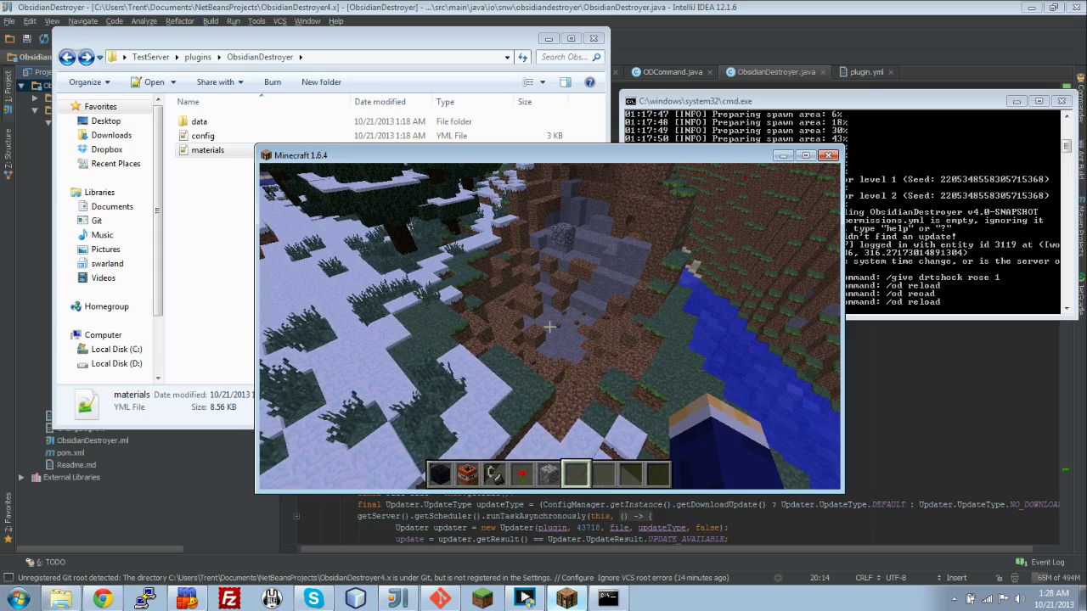
key(w)
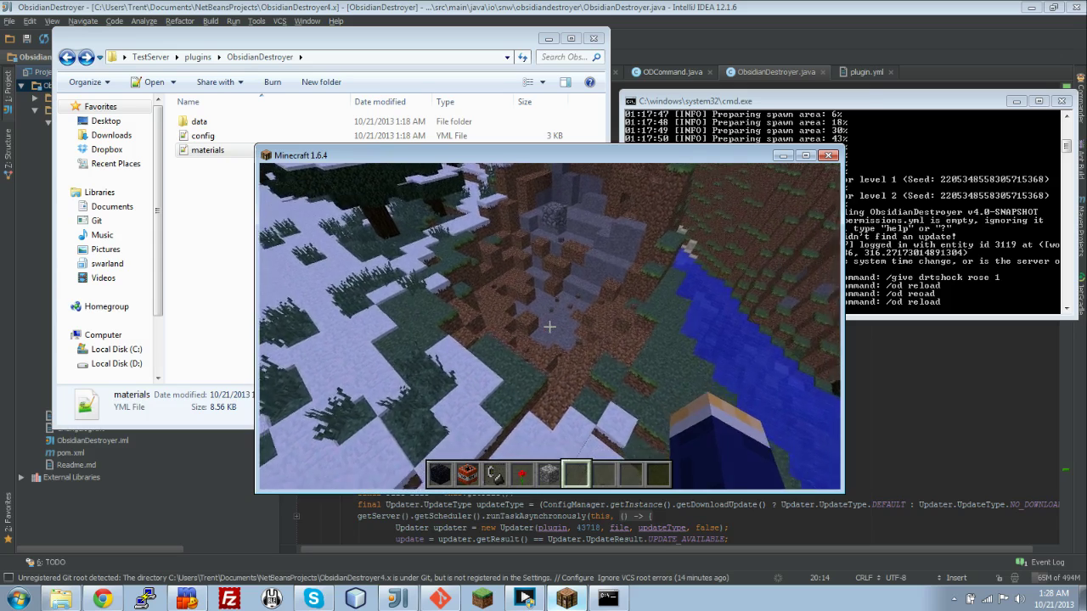
key(w)
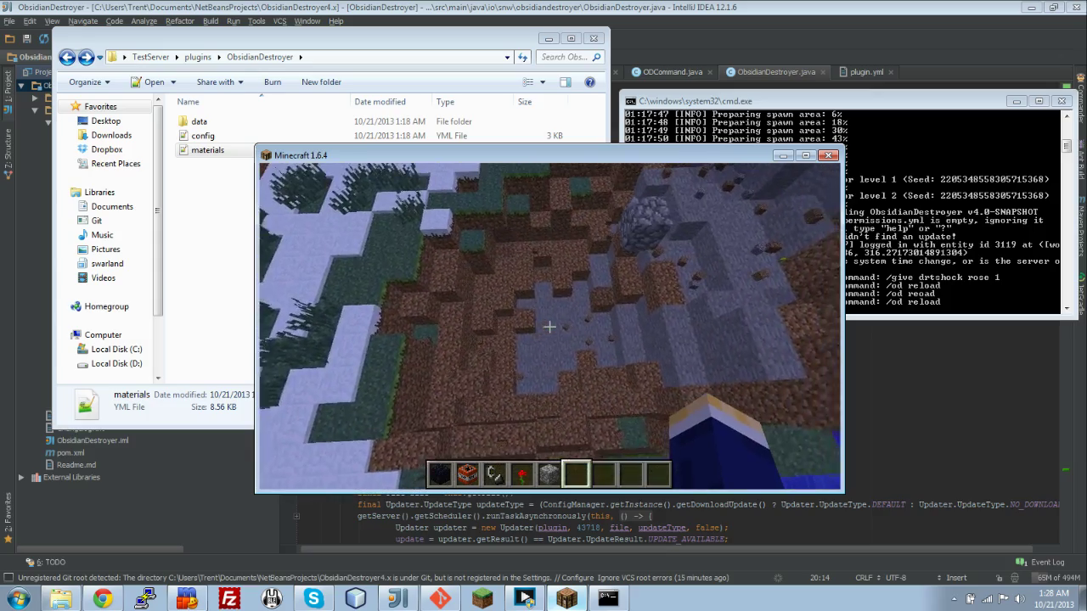
key(w)
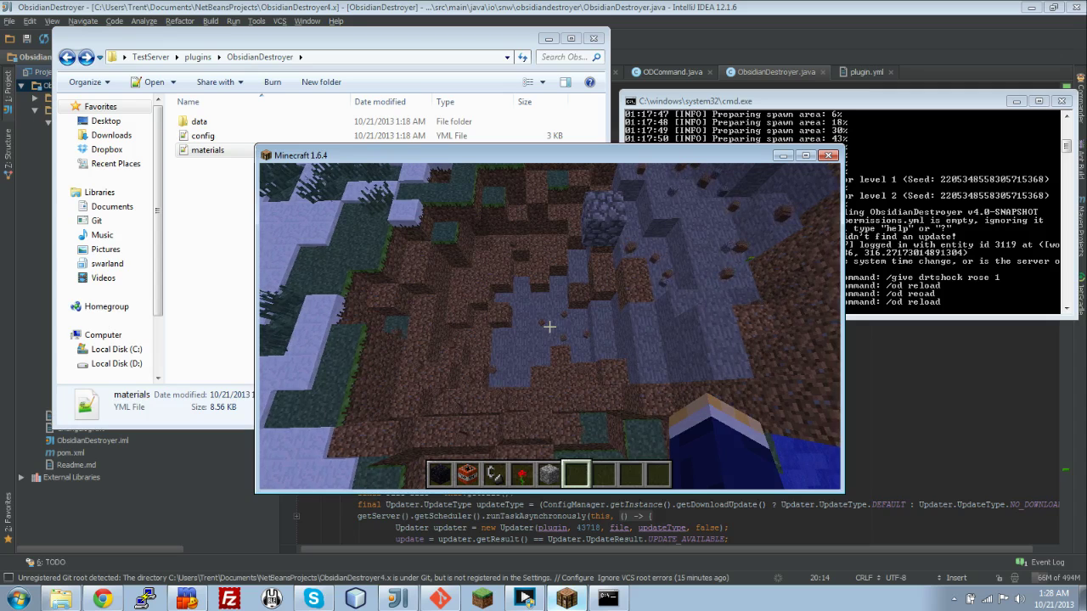
key(w)
key(t)
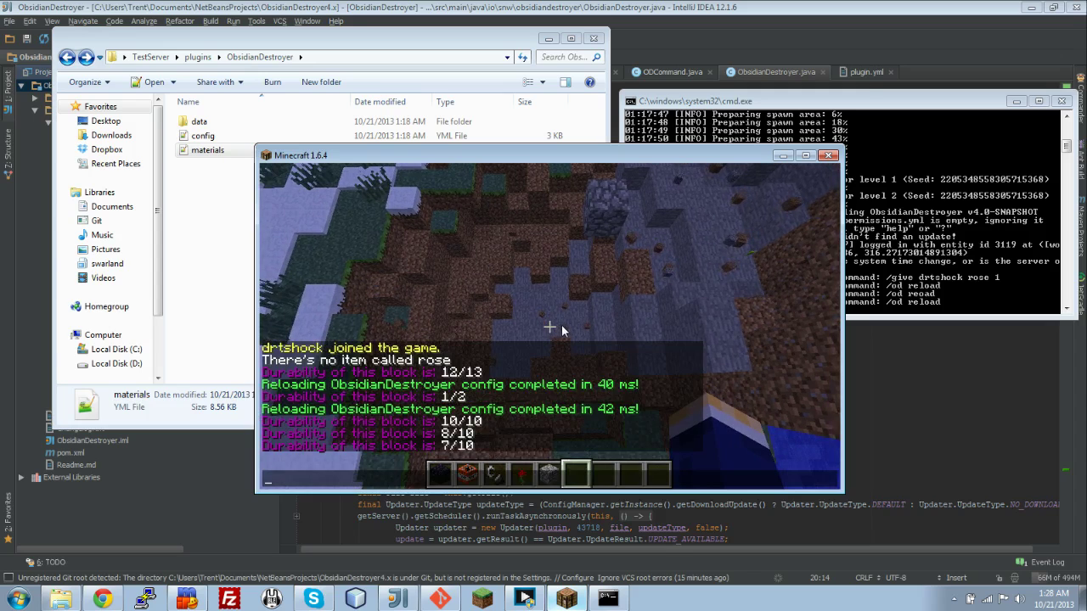